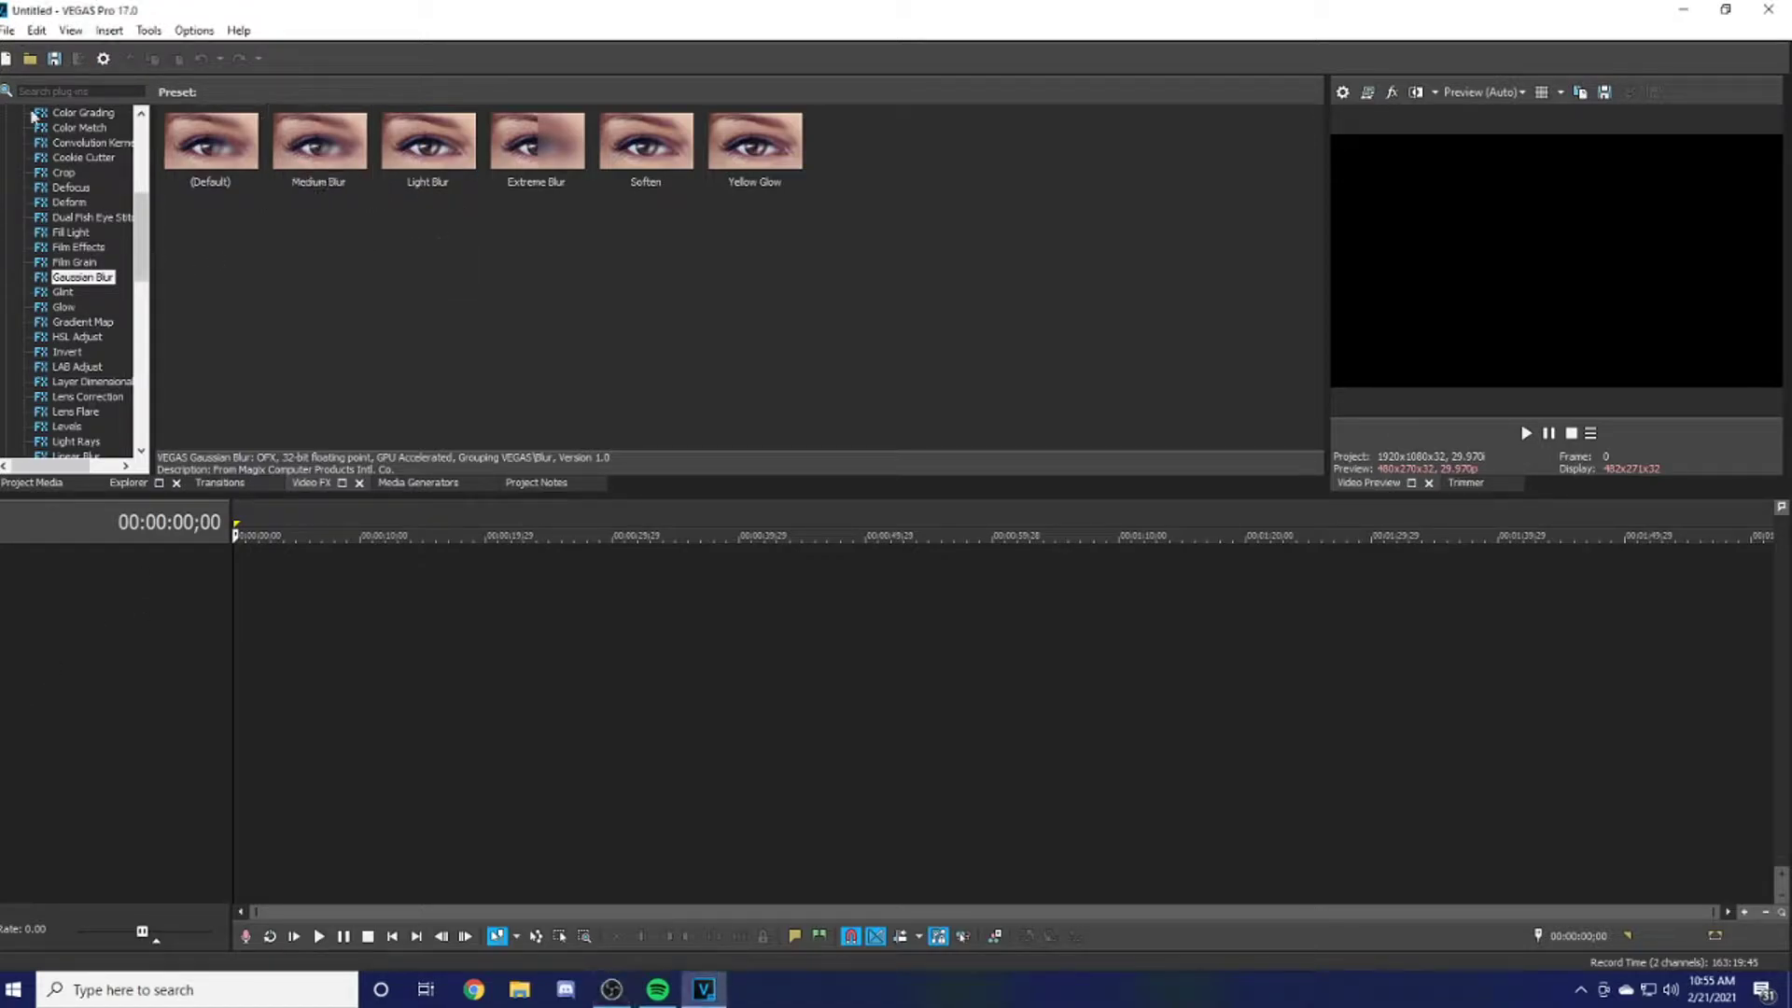
- Switch the docked window from Video FX to the empty Project Media tab
left_click(31, 483)
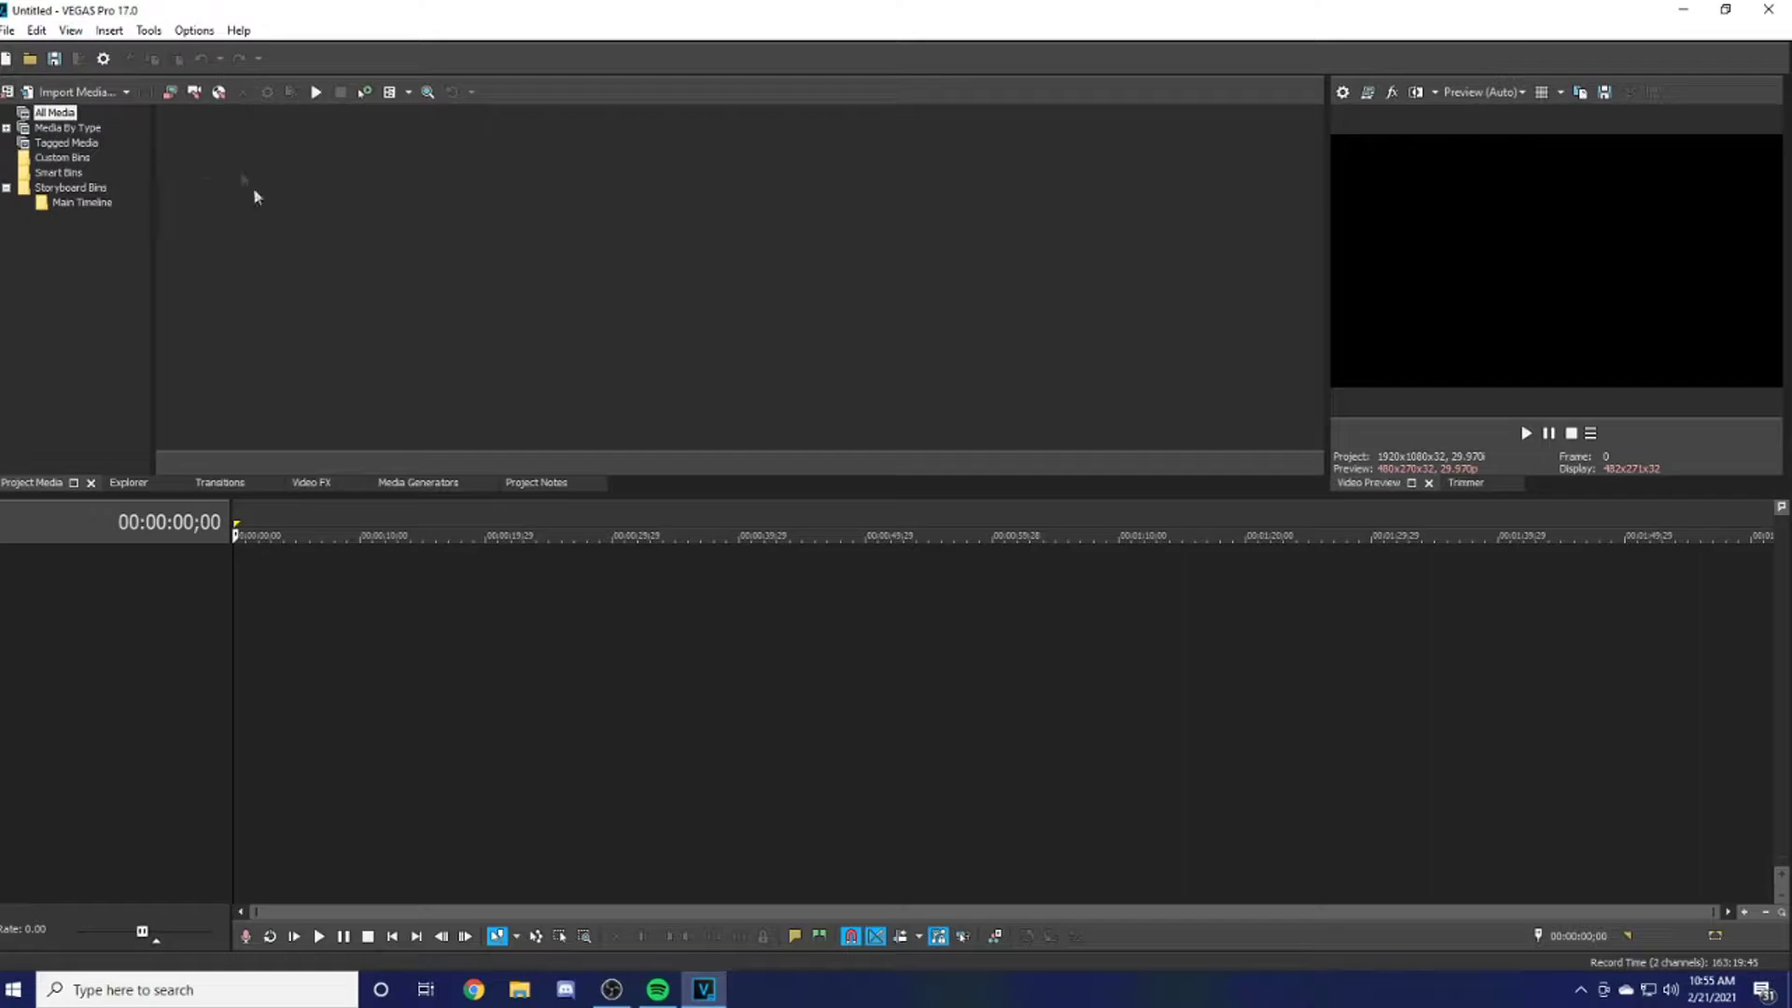
- Create a new 1080x1920, 59.940 fps project from the TikTok template with Best full-resolution rendering quality
left_click(8, 29)
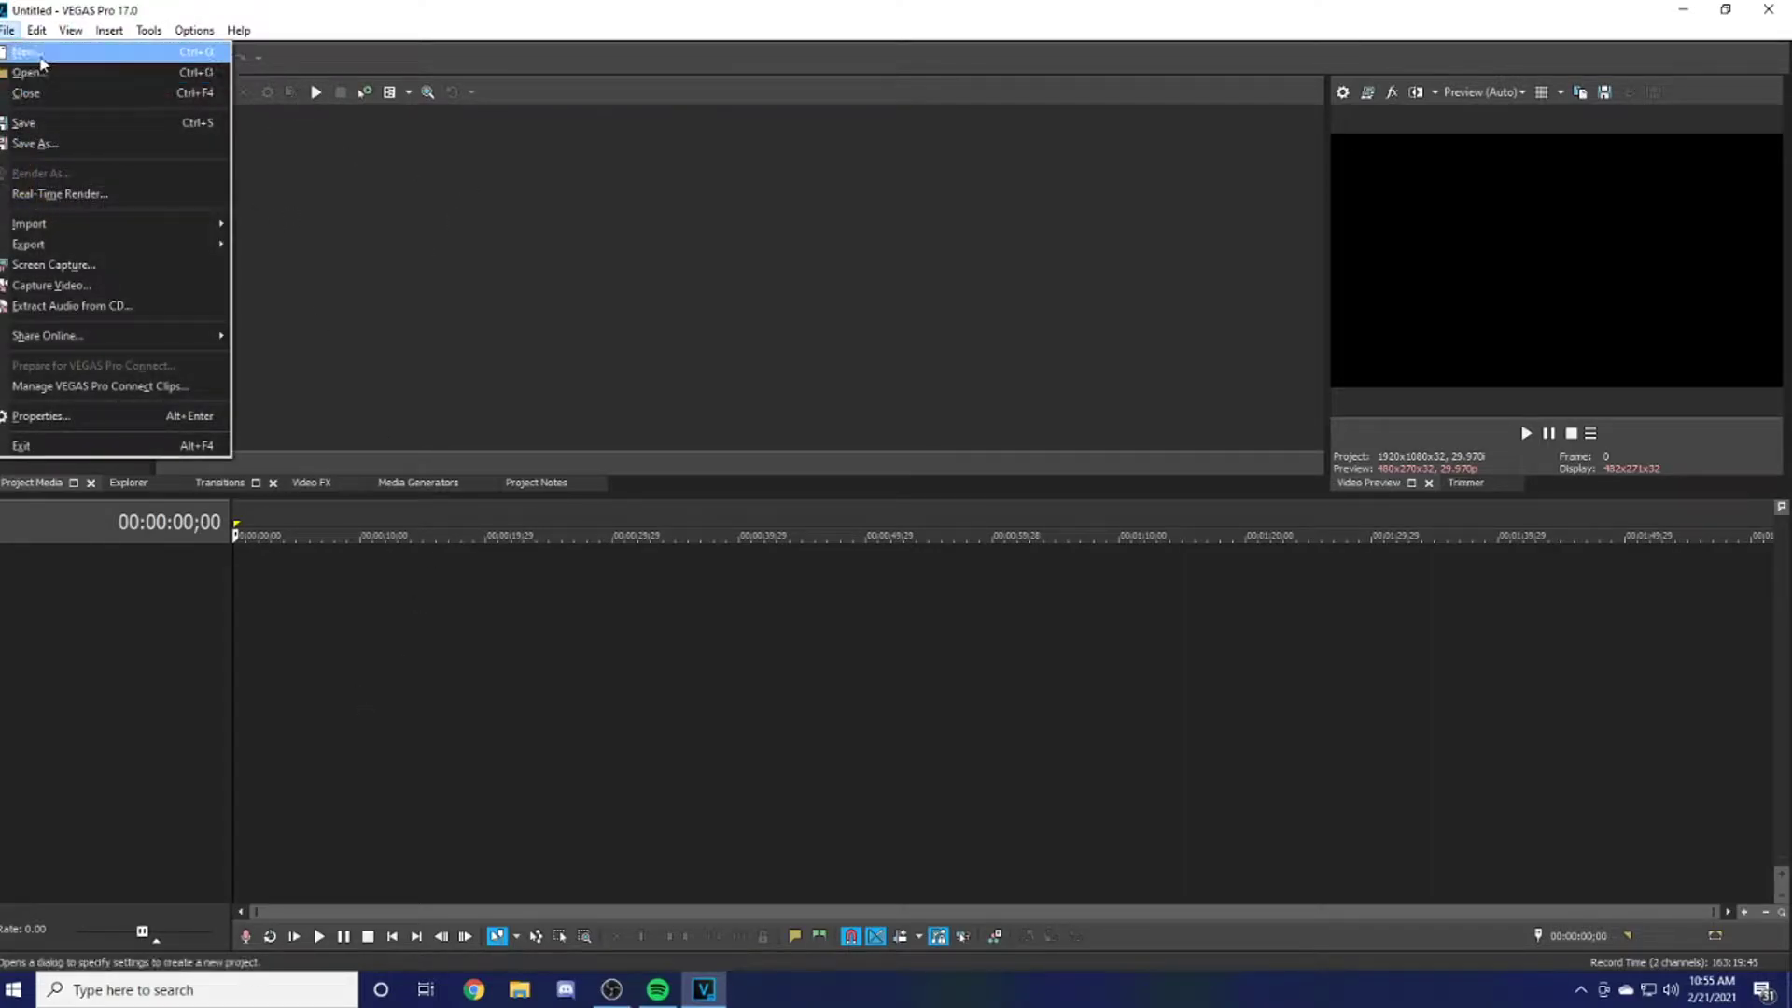
left_click(41, 56)
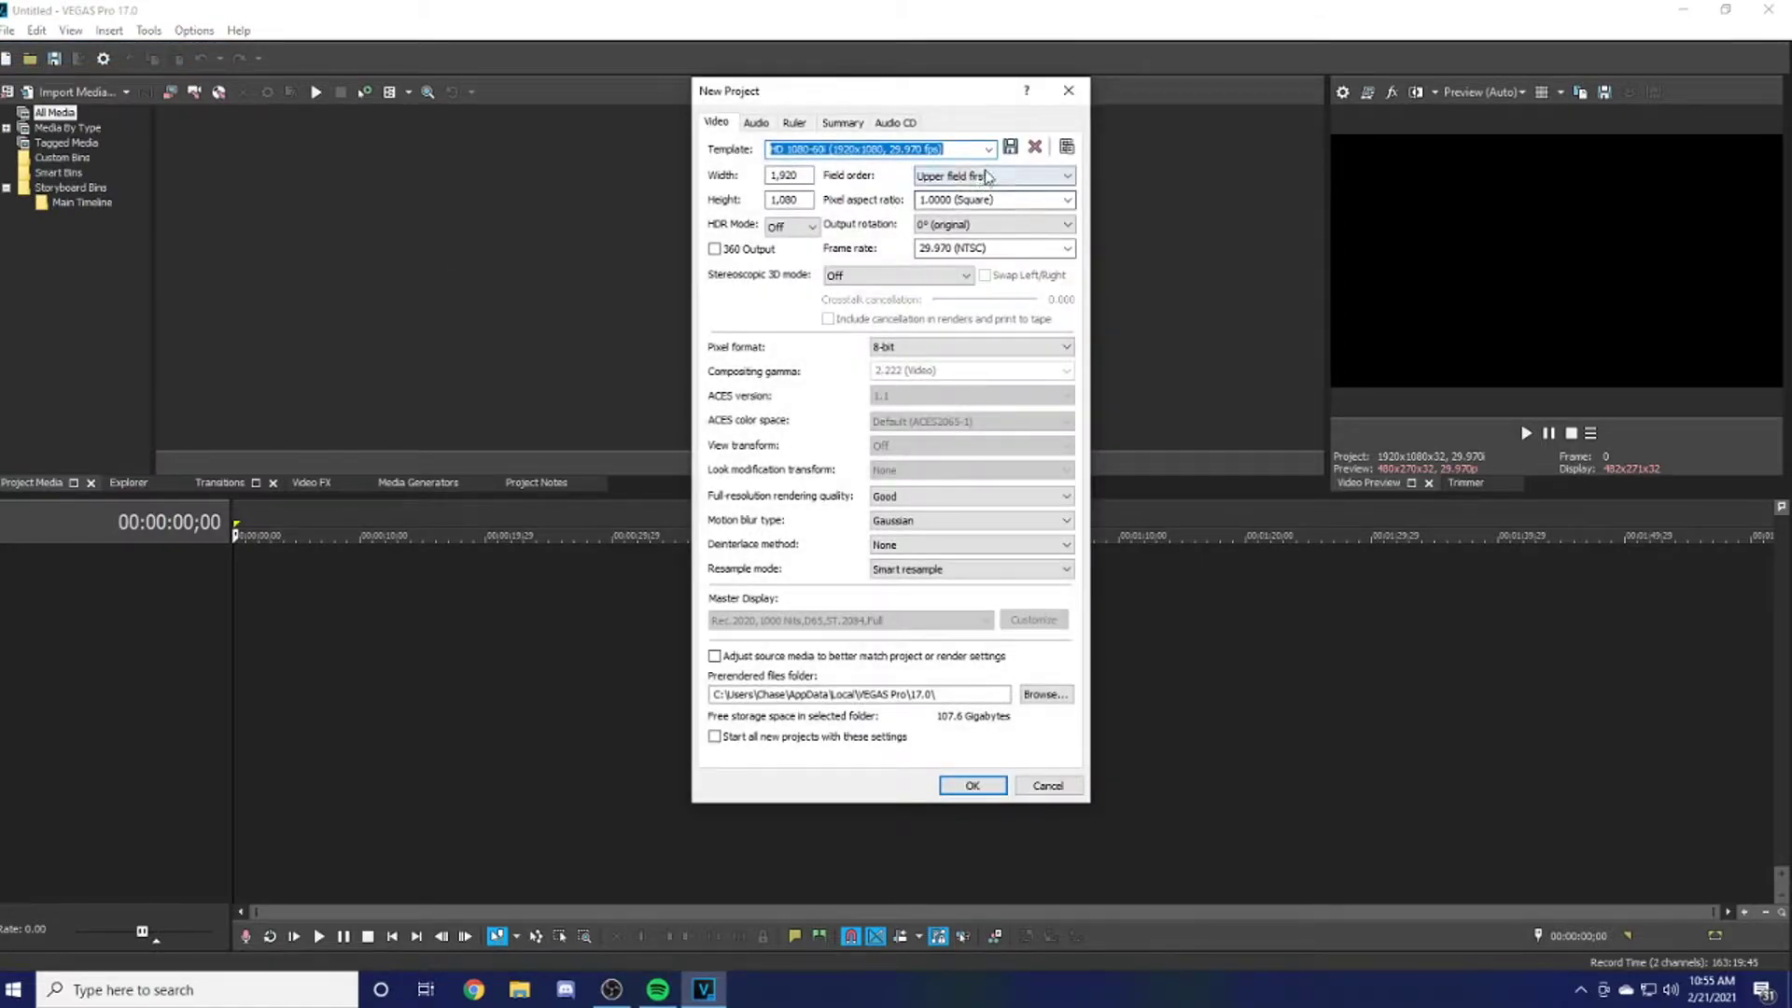
left_click(989, 149)
left_click(878, 392)
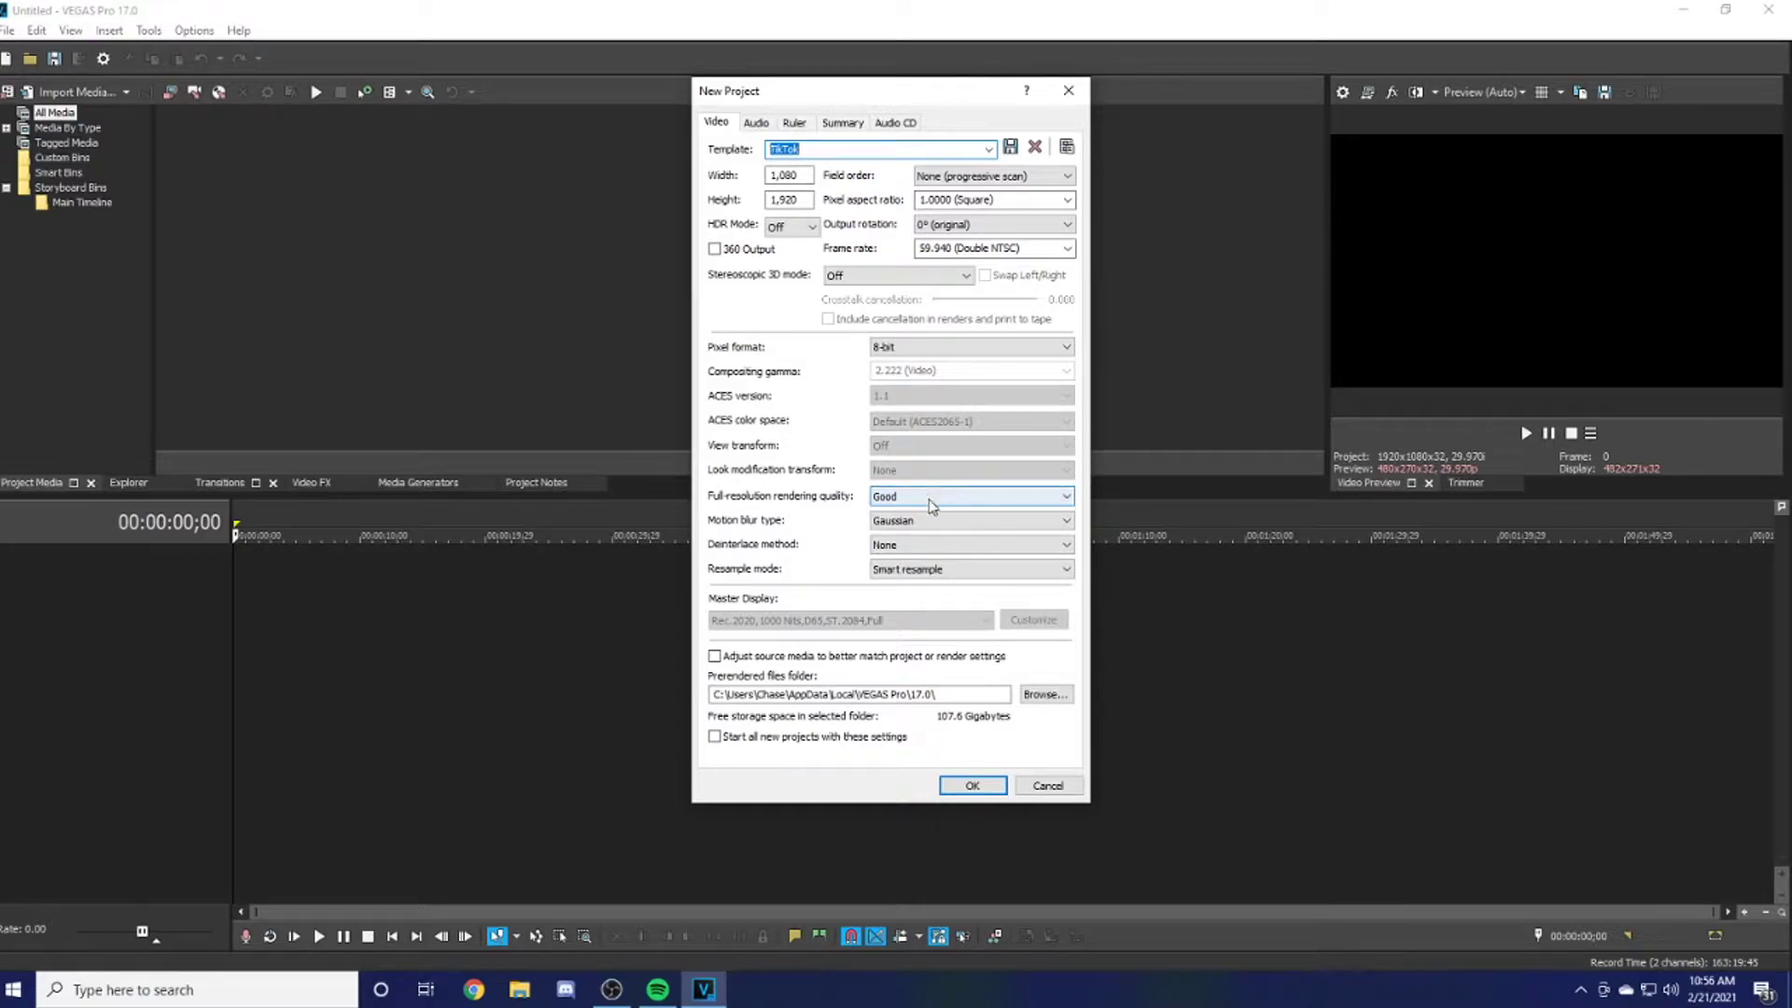
left_click(928, 496)
left_click(934, 550)
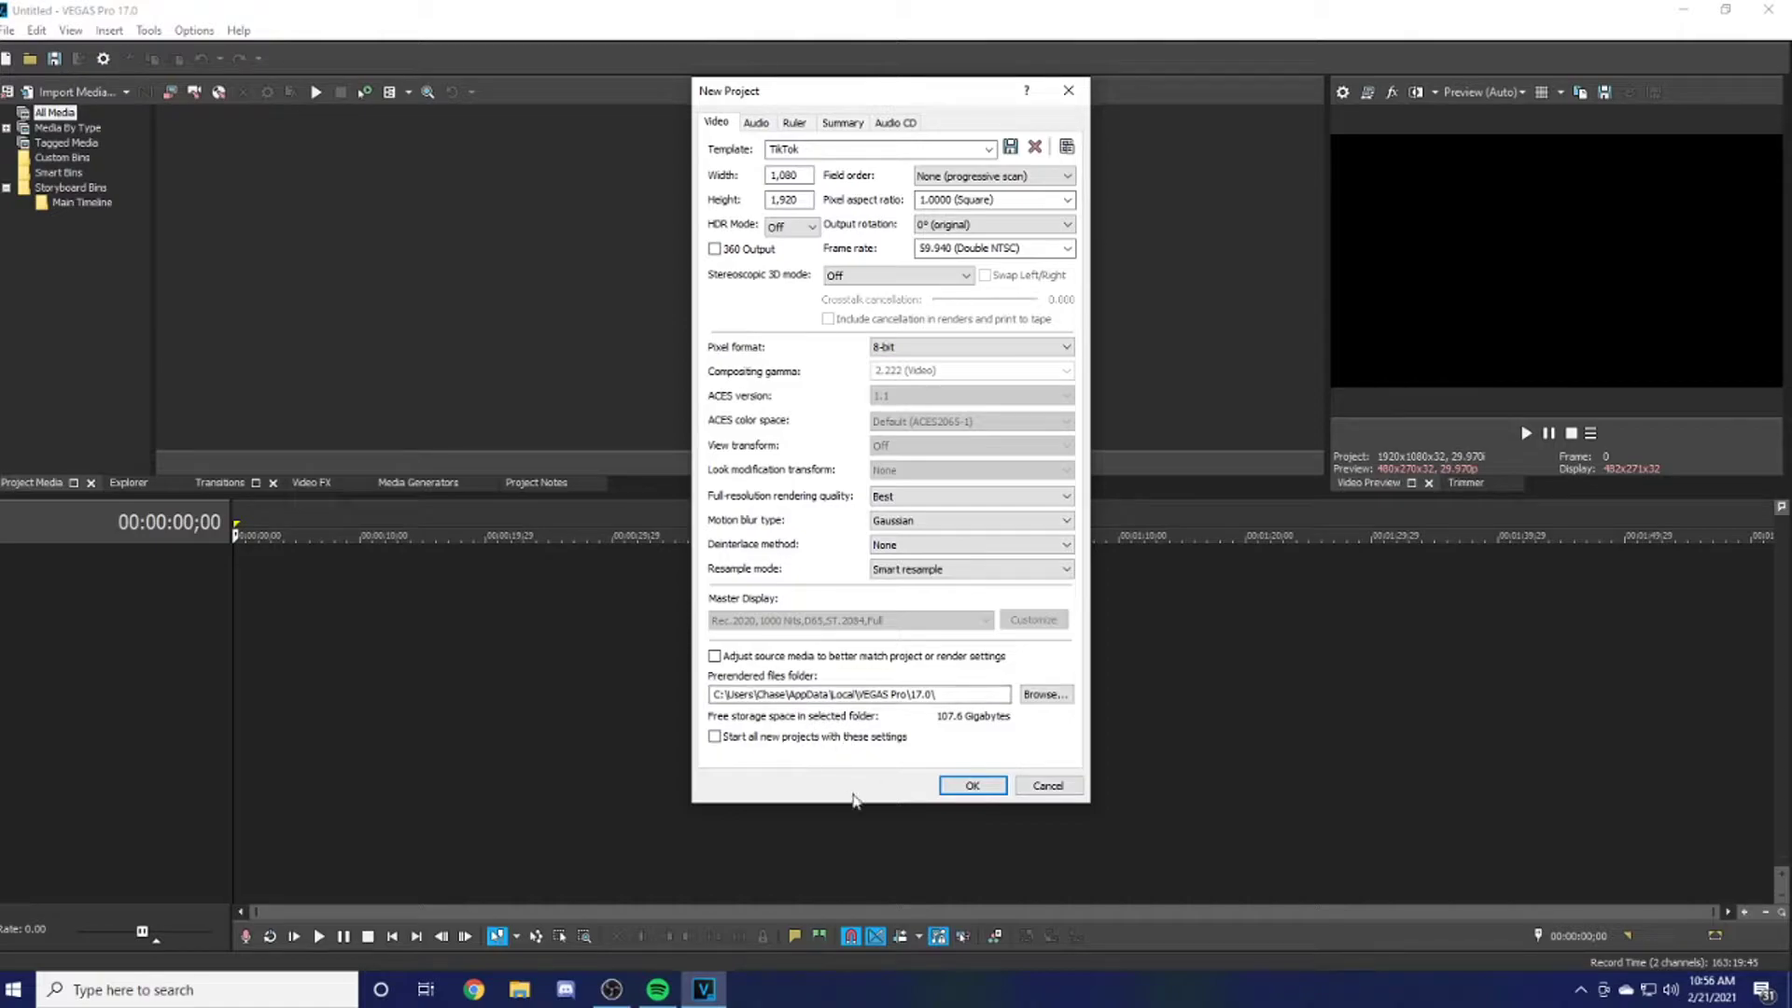
left_click(818, 743)
left_click(829, 737)
left_click(974, 787)
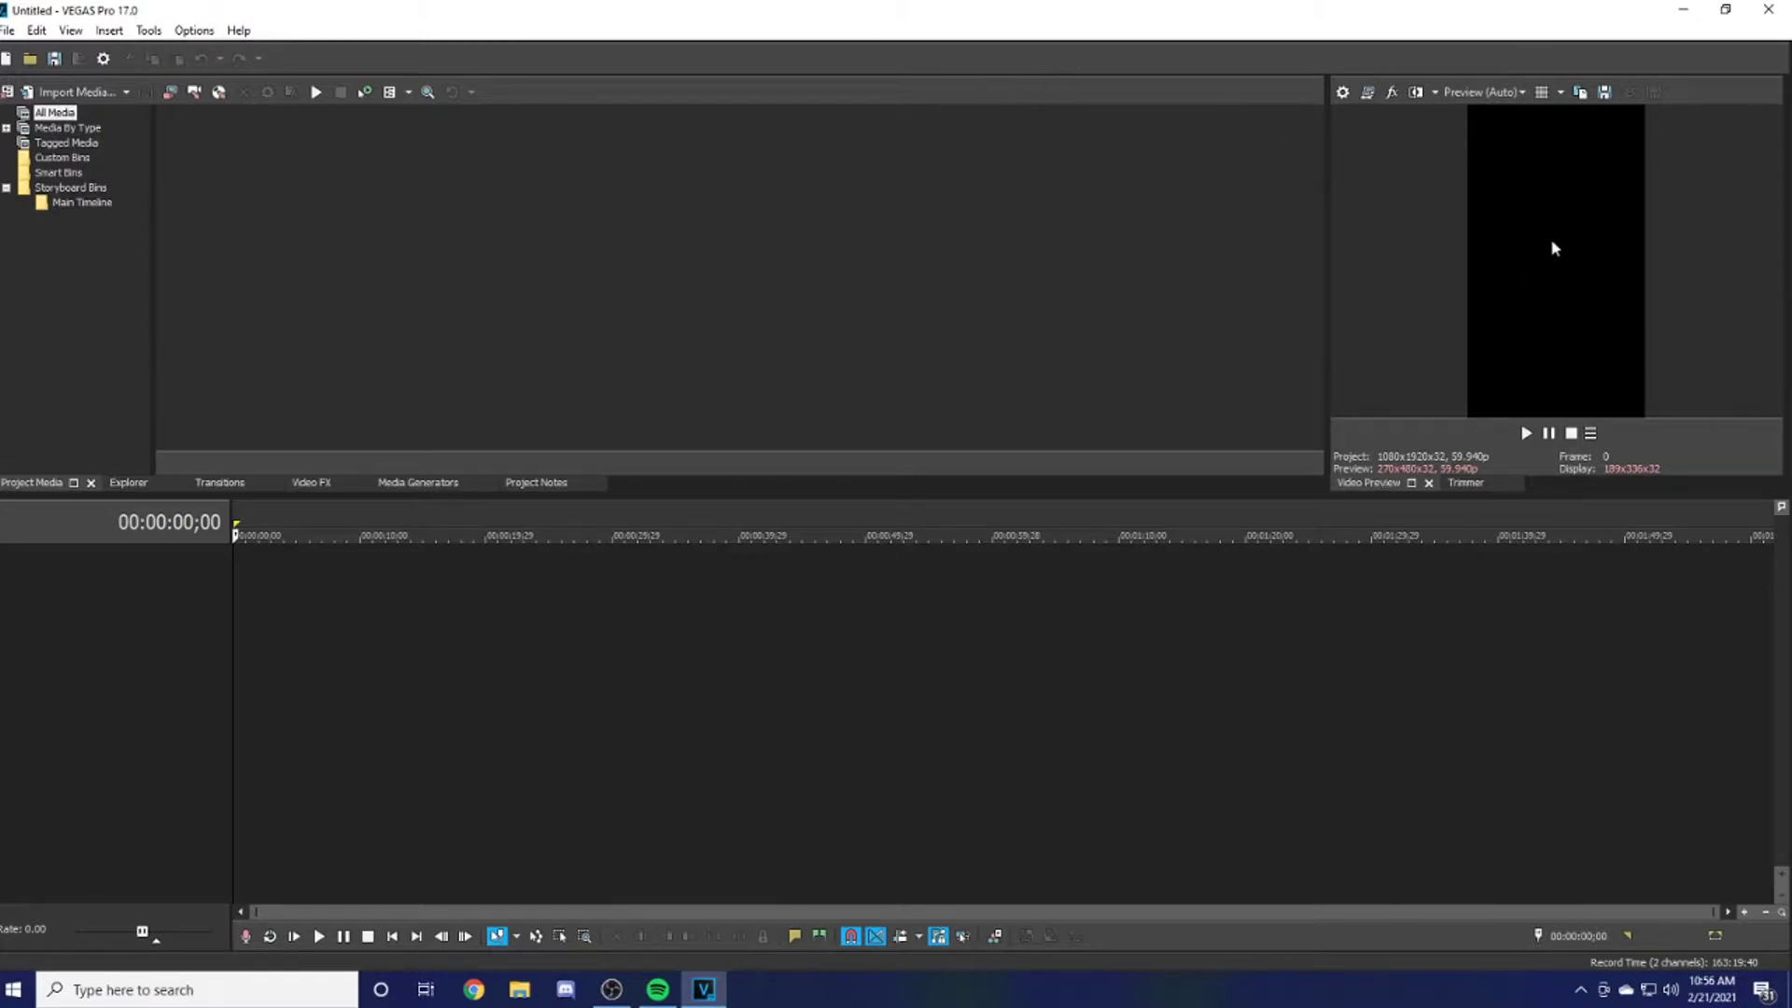
- Import 'Pellington 703 clip' from Yt vids, keeping the vertical project settings, and select it on the timeline
left_click(26, 58)
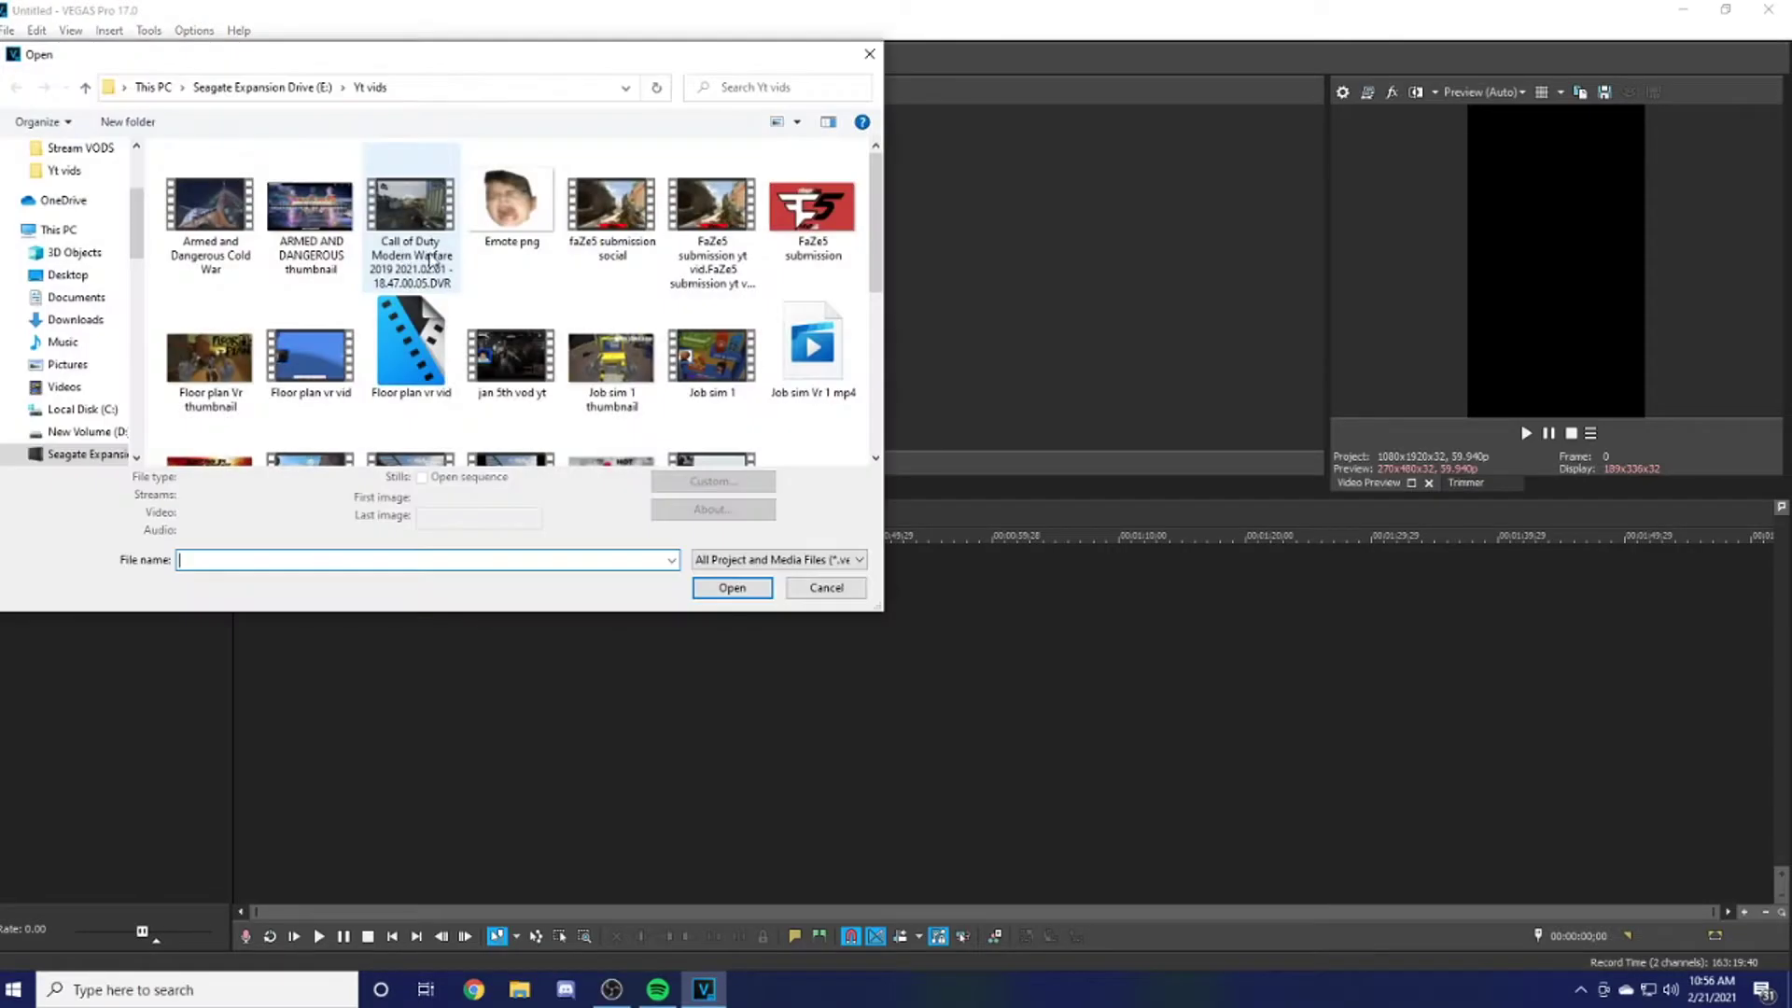
scroll(432, 262, "down", 3)
left_click(411, 243)
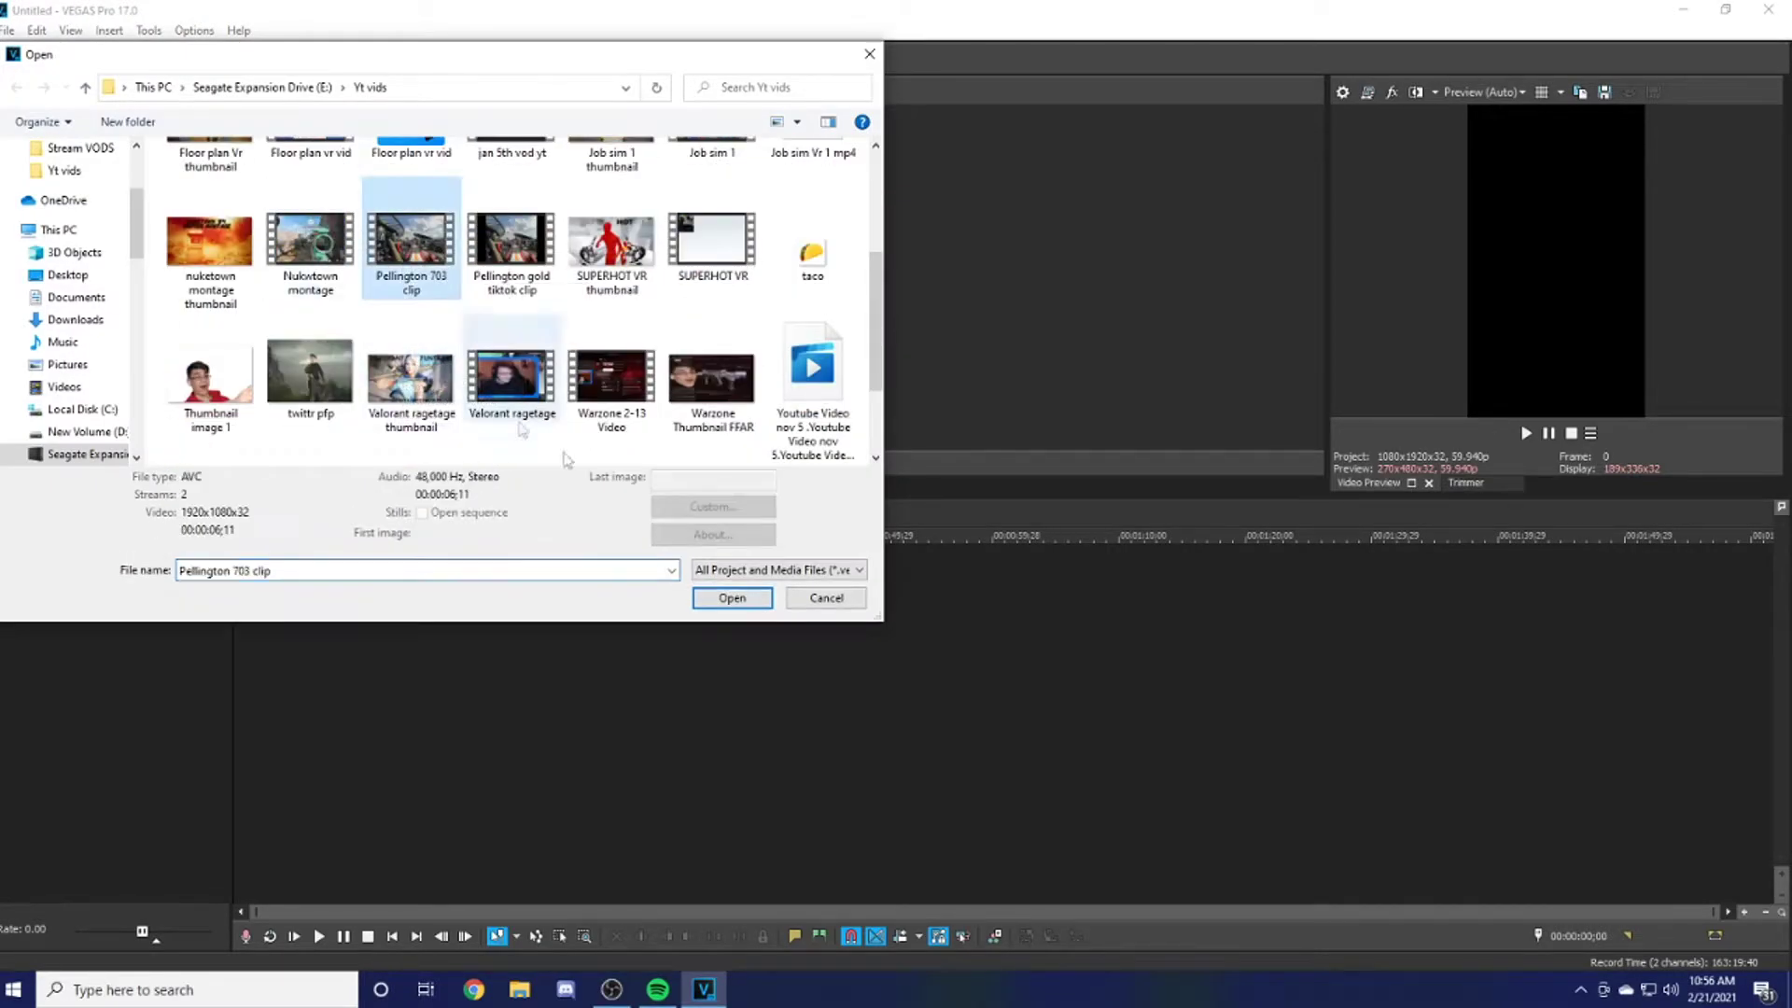
left_click(733, 598)
left_click(1034, 385)
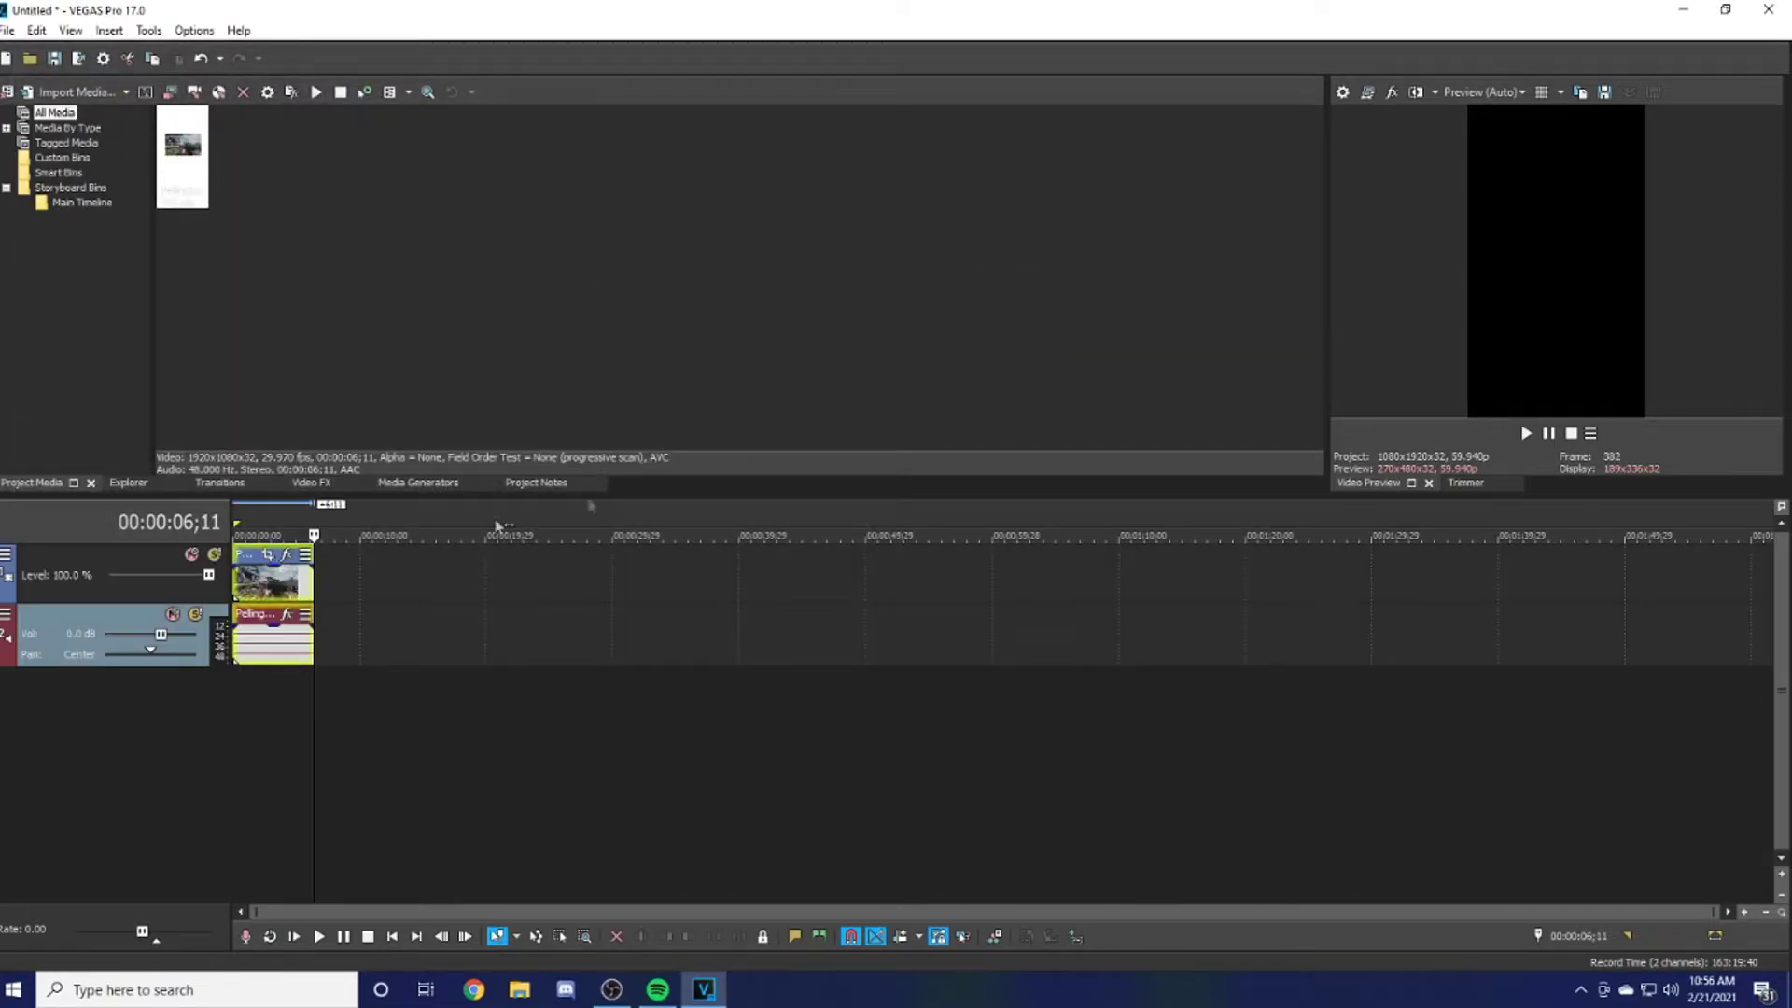
left_click(246, 579)
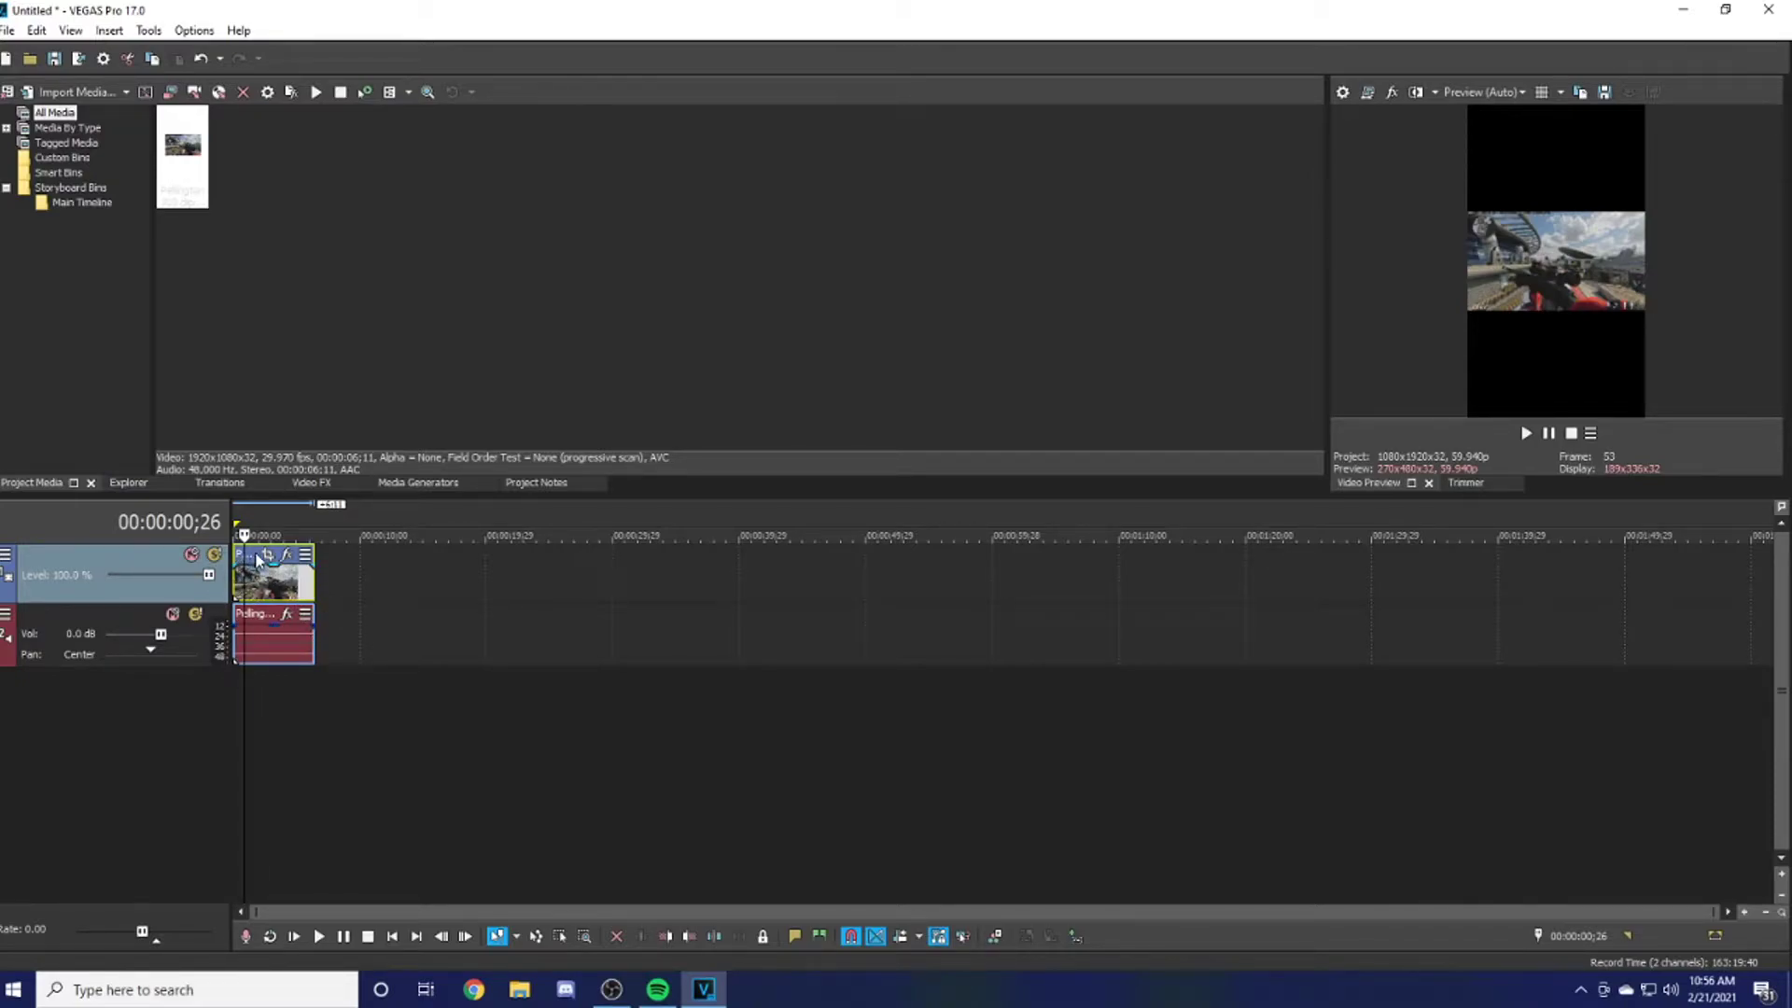
- Delete the clip's audio event and insert a new empty video track
right_click(268, 613)
left_click(374, 512)
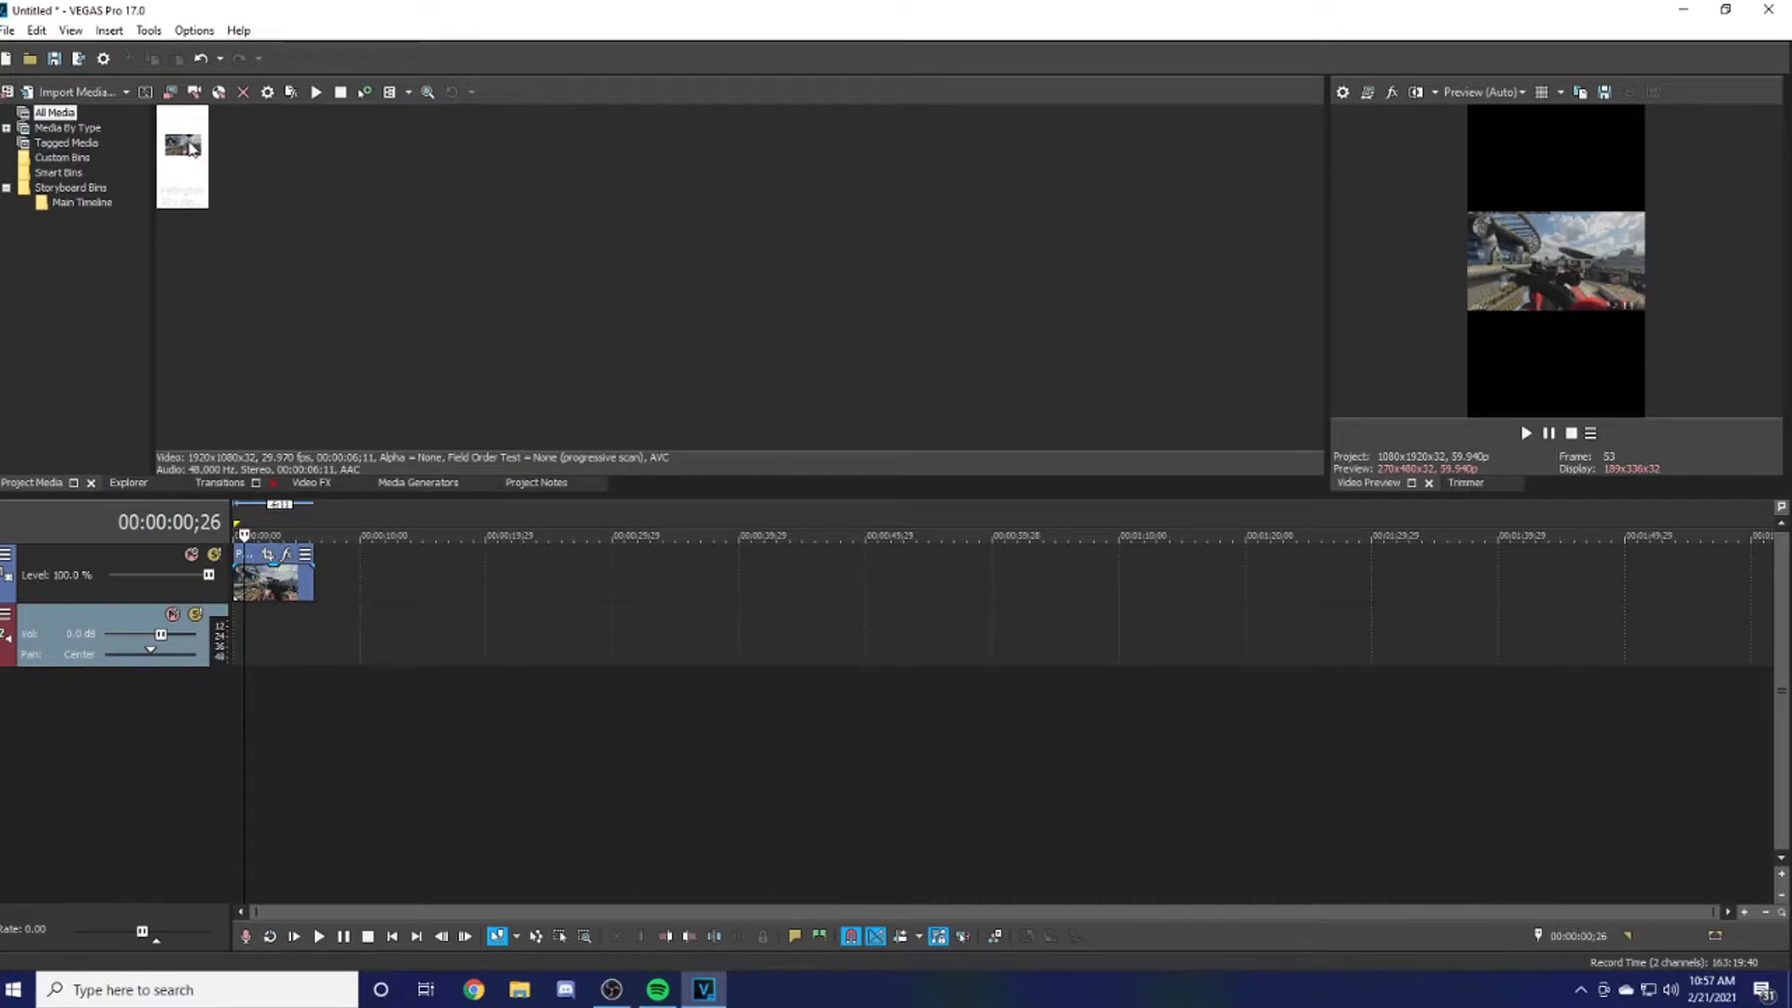
right_click(282, 747)
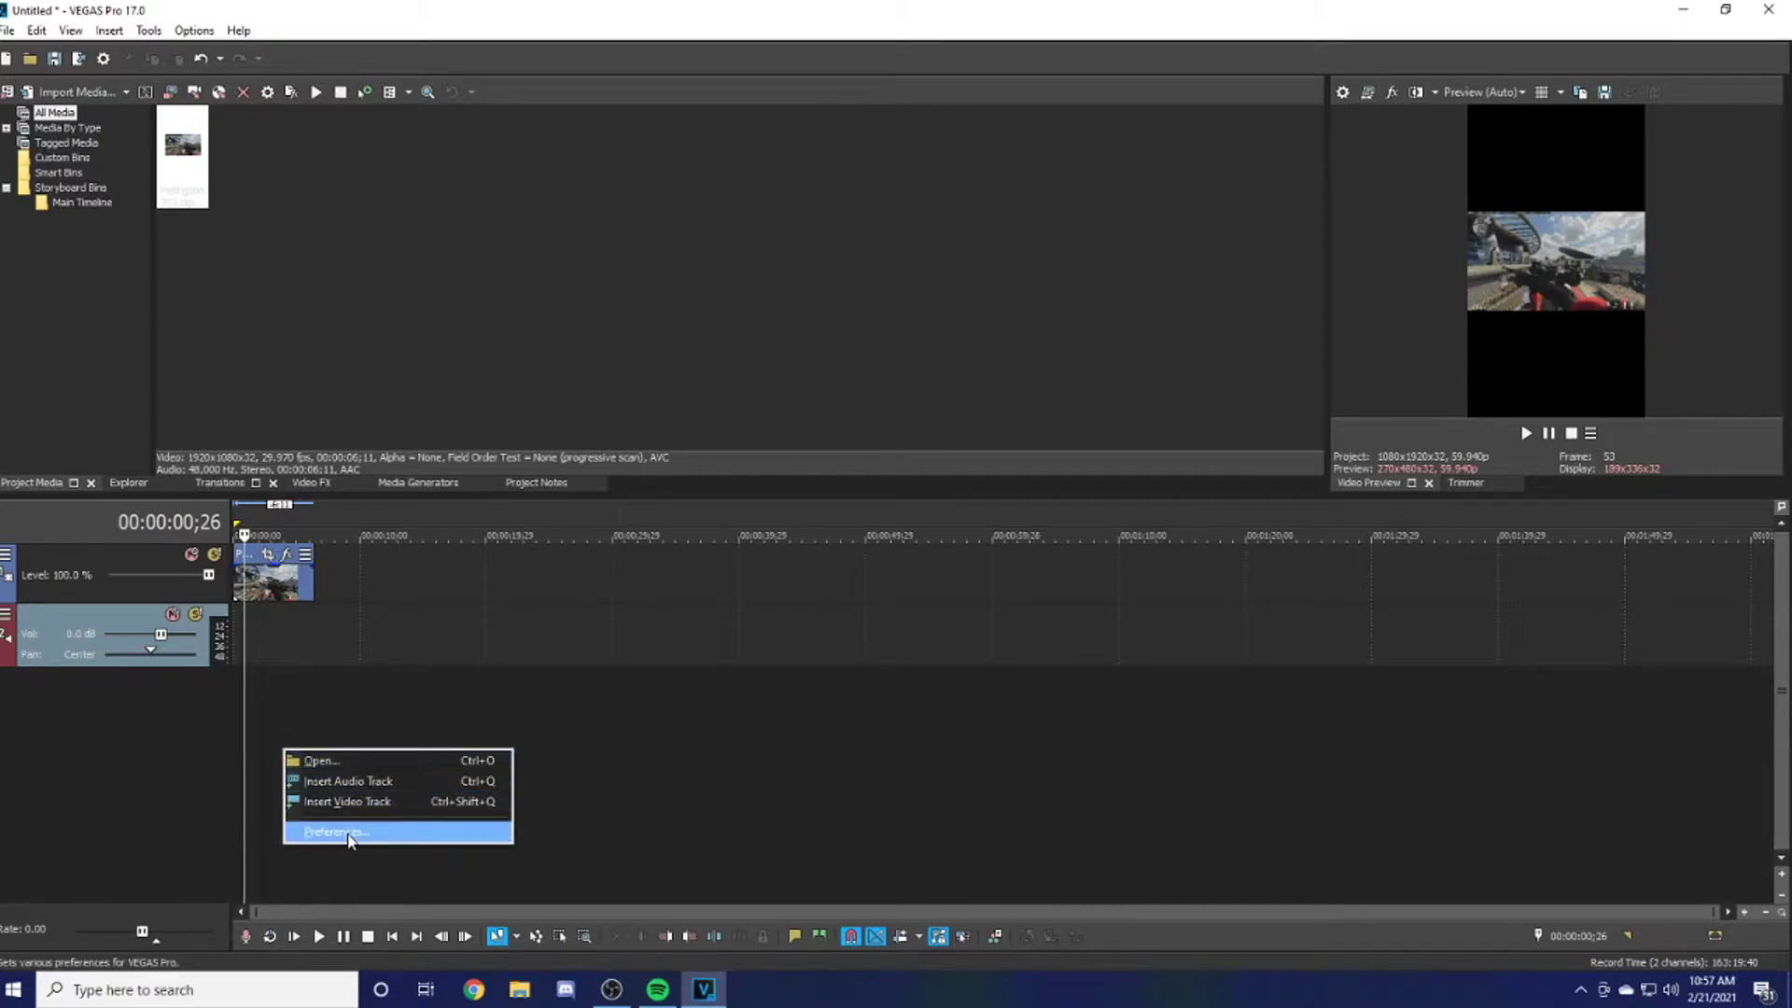
left_click(349, 803)
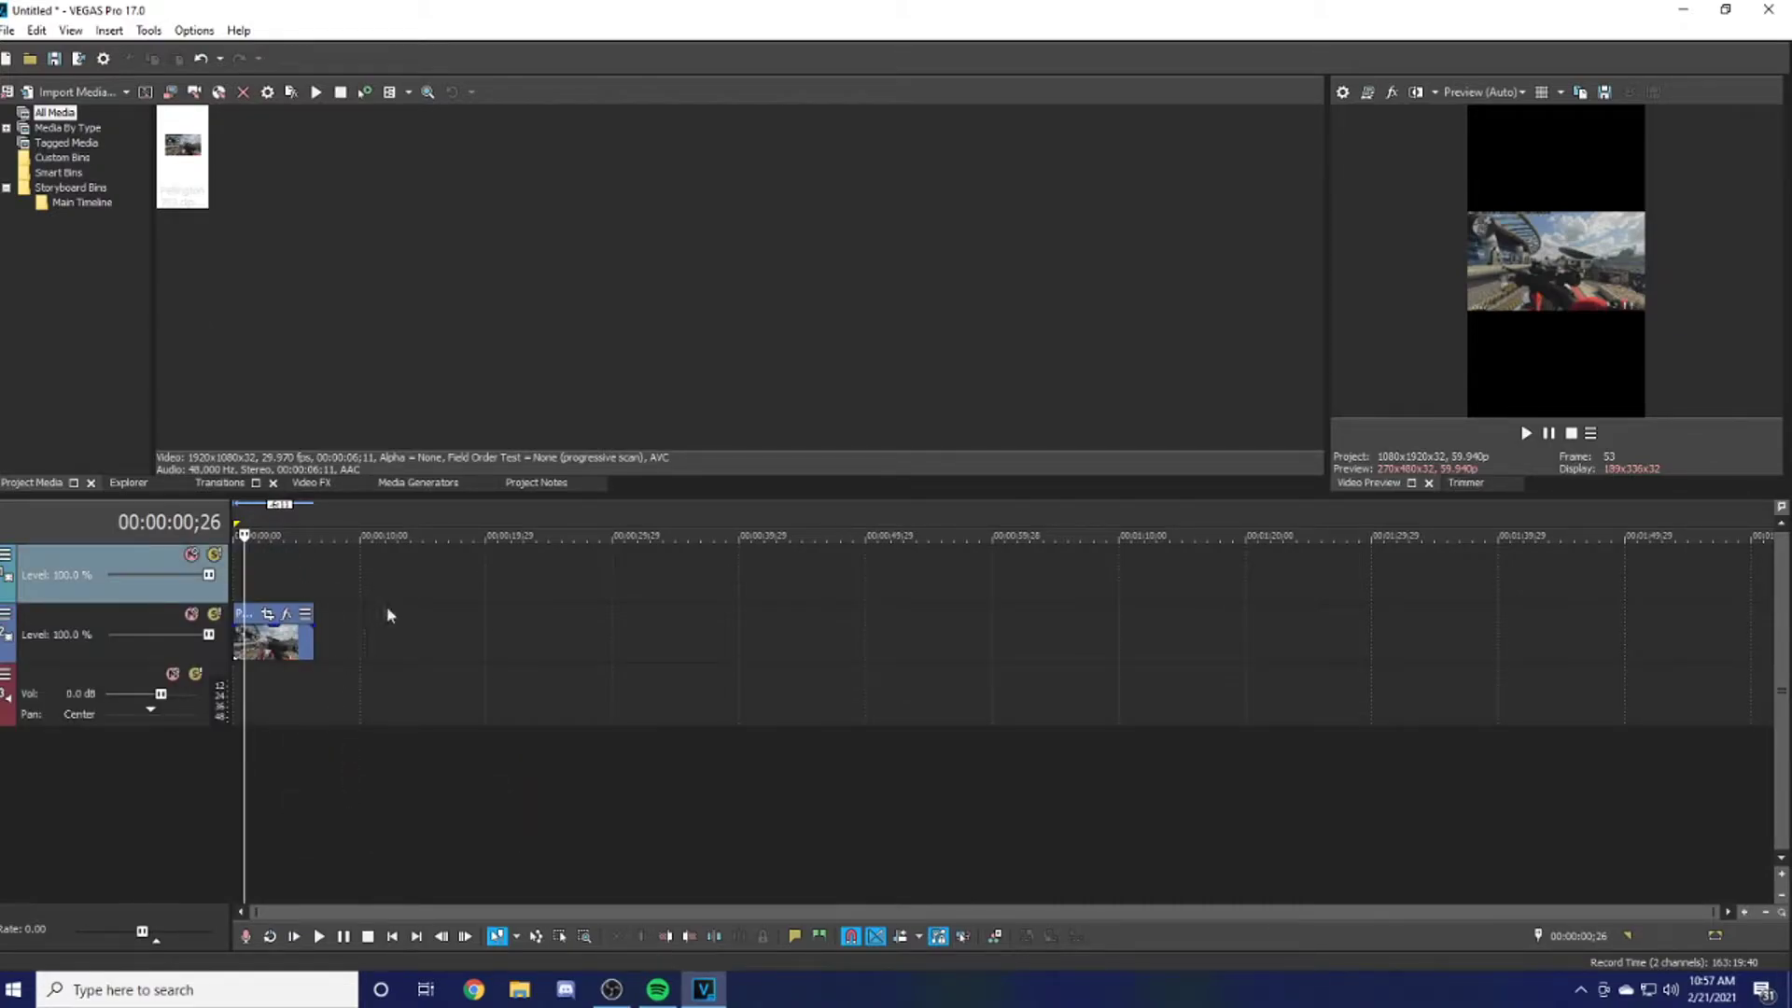
- Place a second copy of Pellington 703 clip on the new track, remove its audio, and move it to 0
left_click(194, 146)
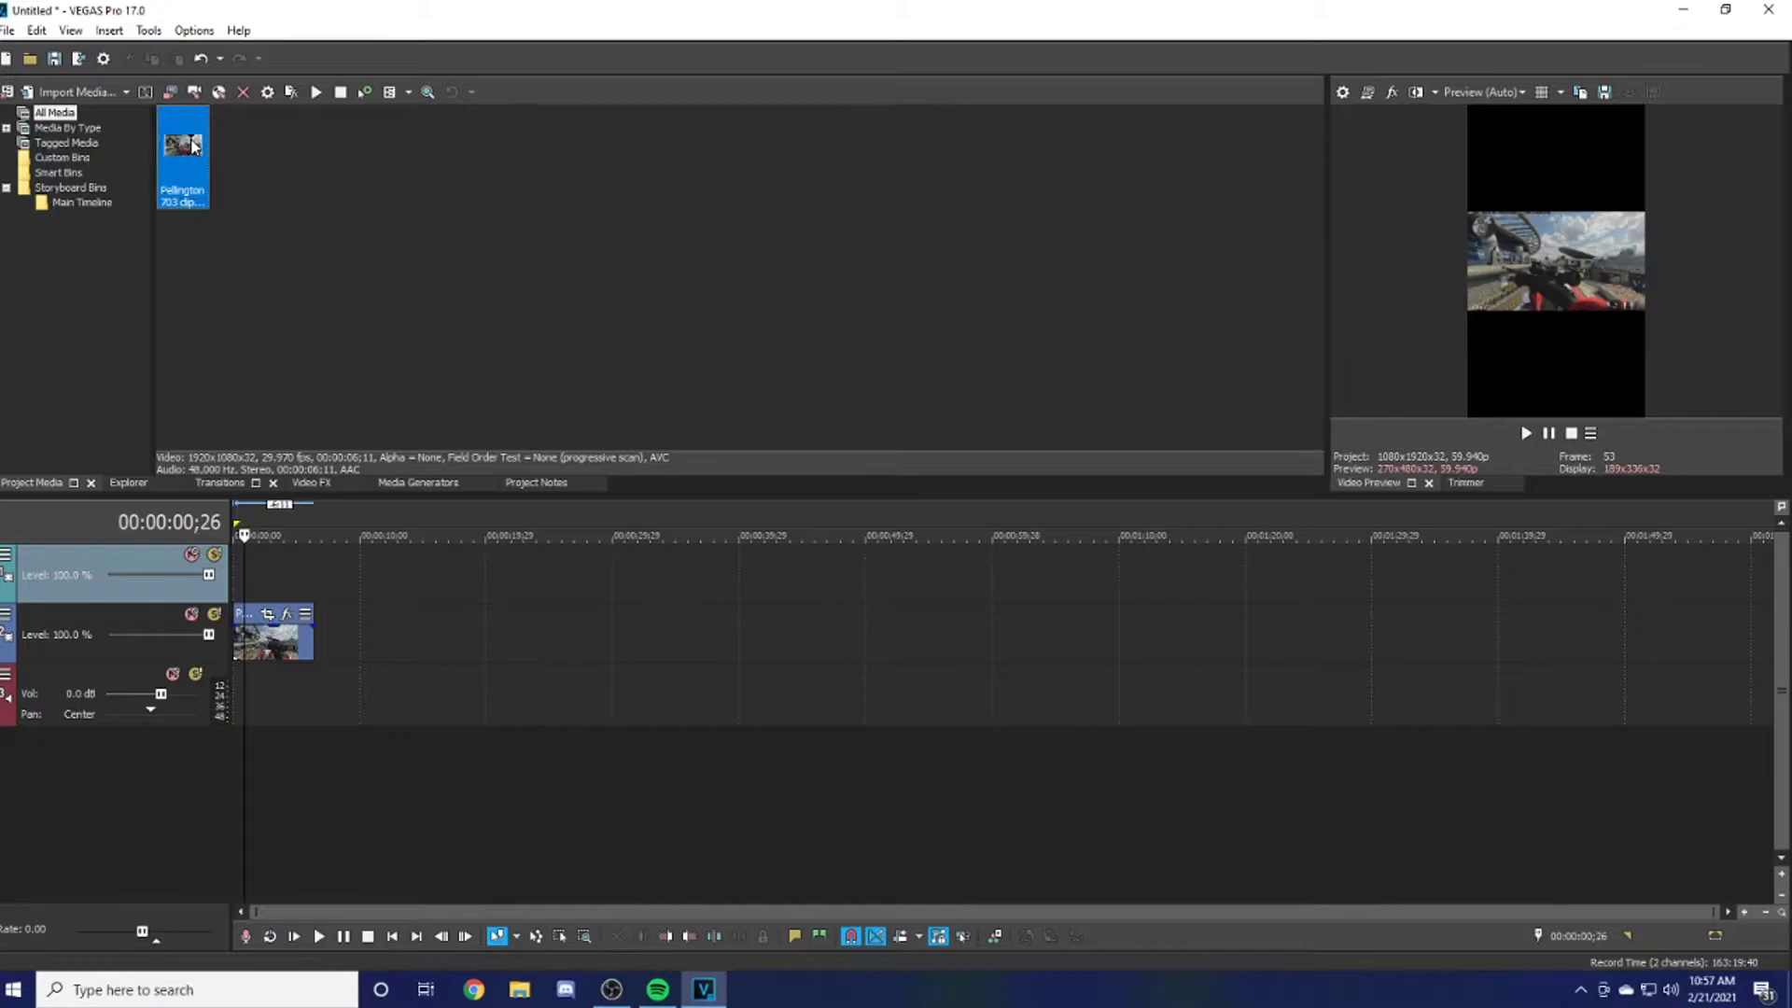
left_click_drag(195, 146, 351, 562)
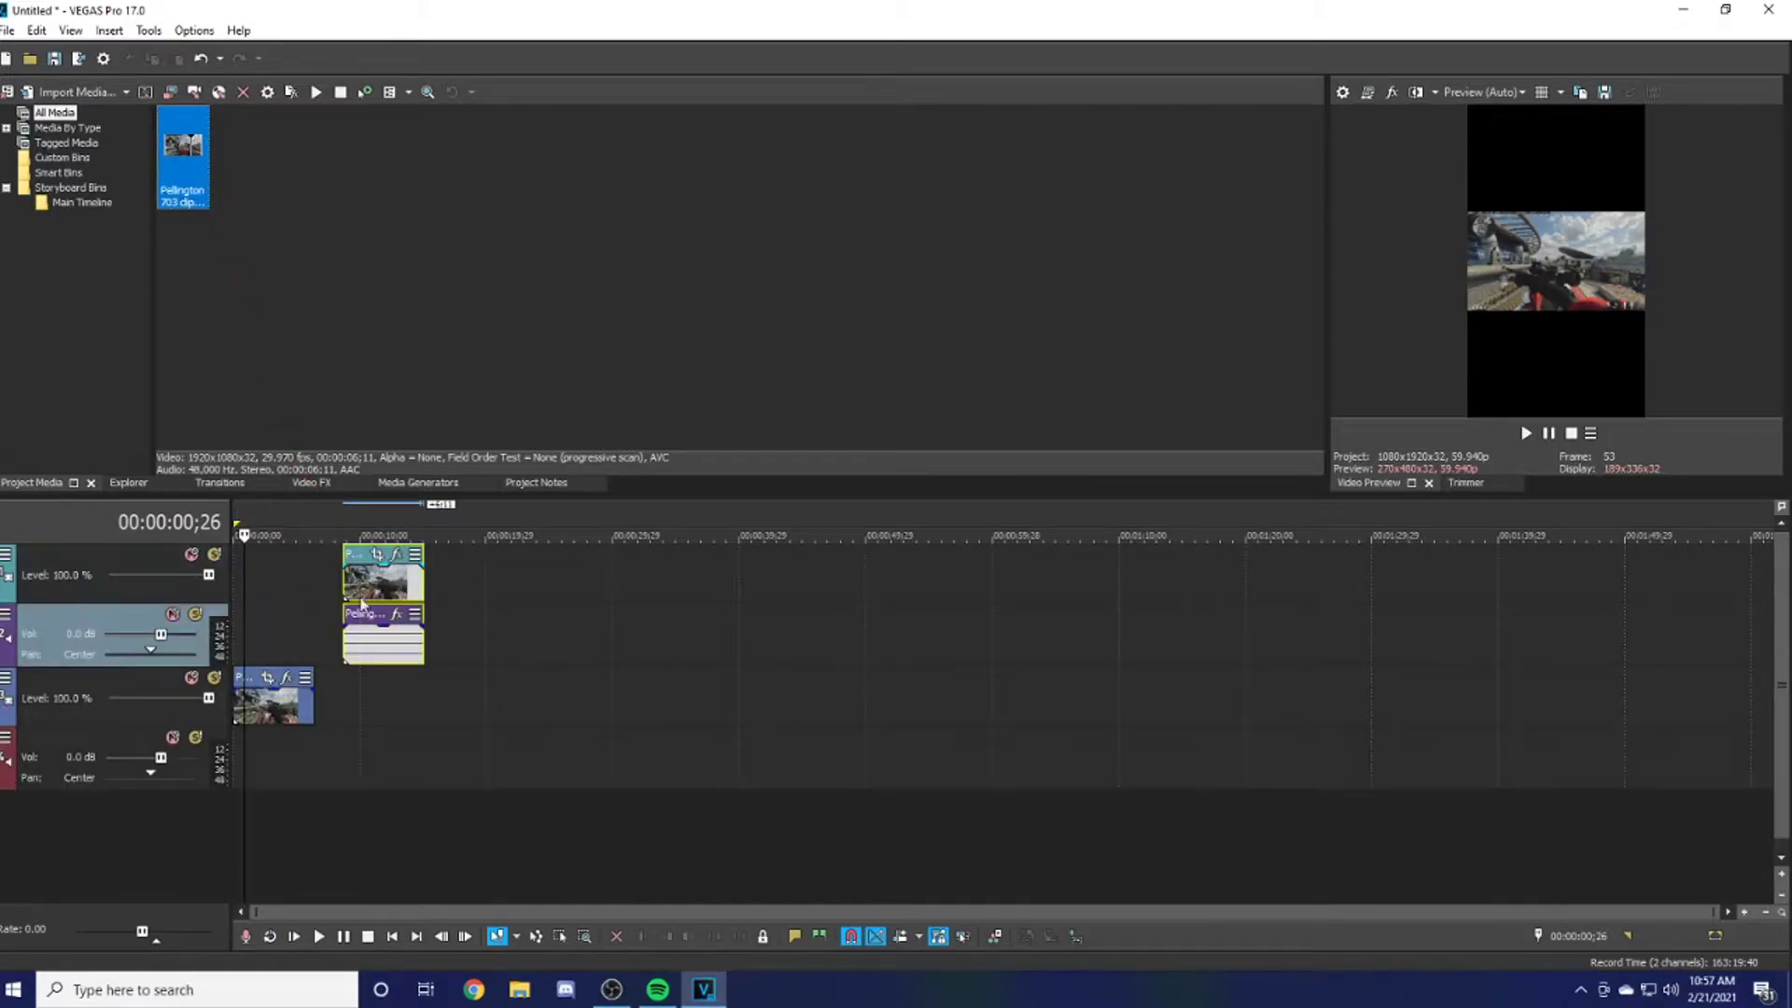
left_click_drag(378, 631, 371, 624)
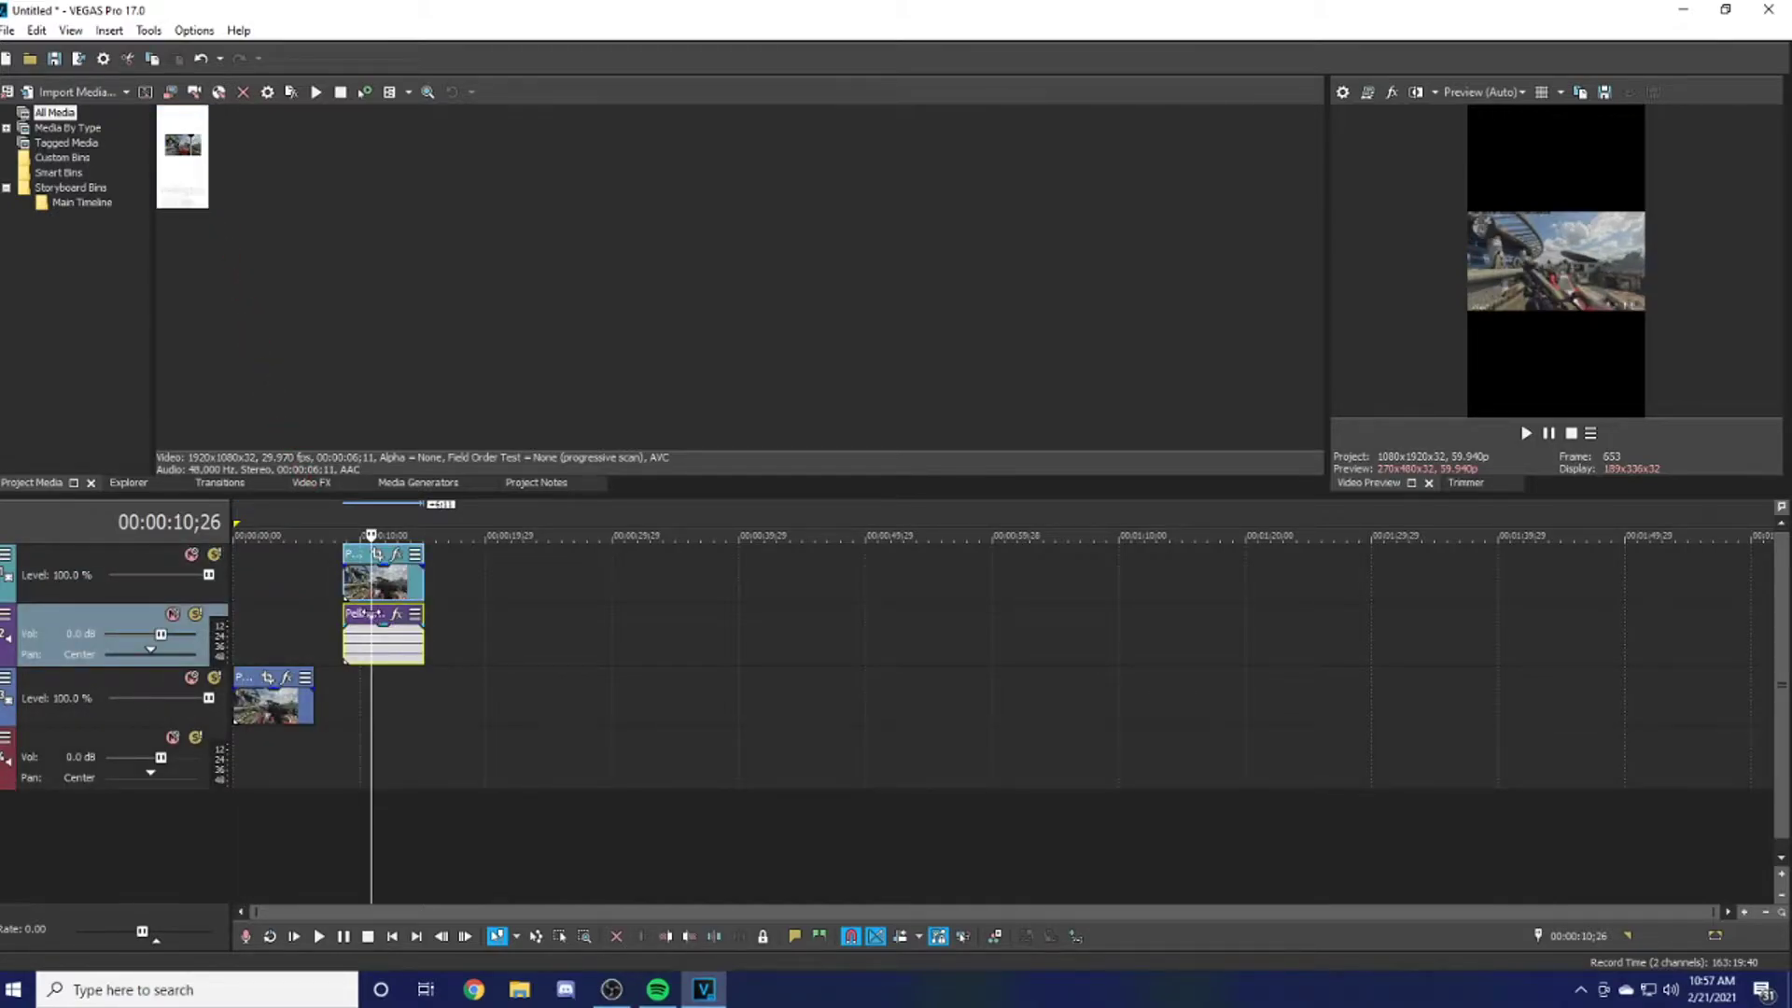
right_click(372, 624)
left_click(402, 513)
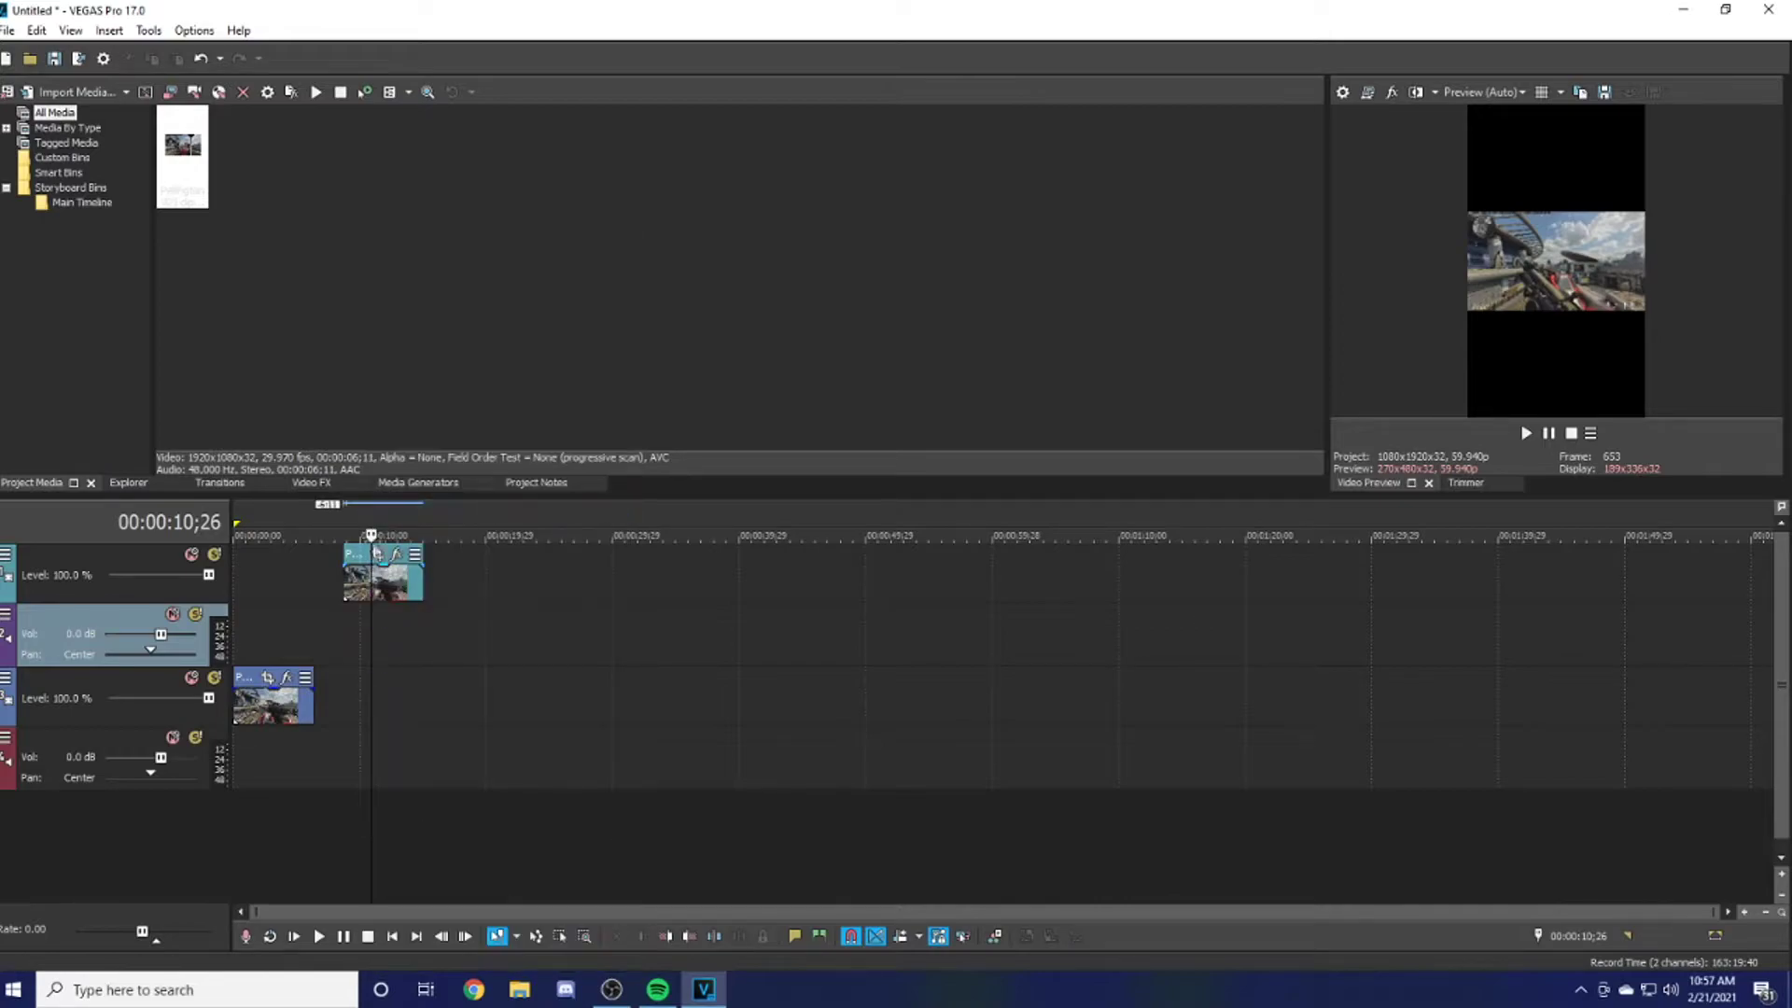
left_click_drag(371, 560, 262, 555)
- Delete the extra audio track and select the lower video track's clip
right_click(239, 628)
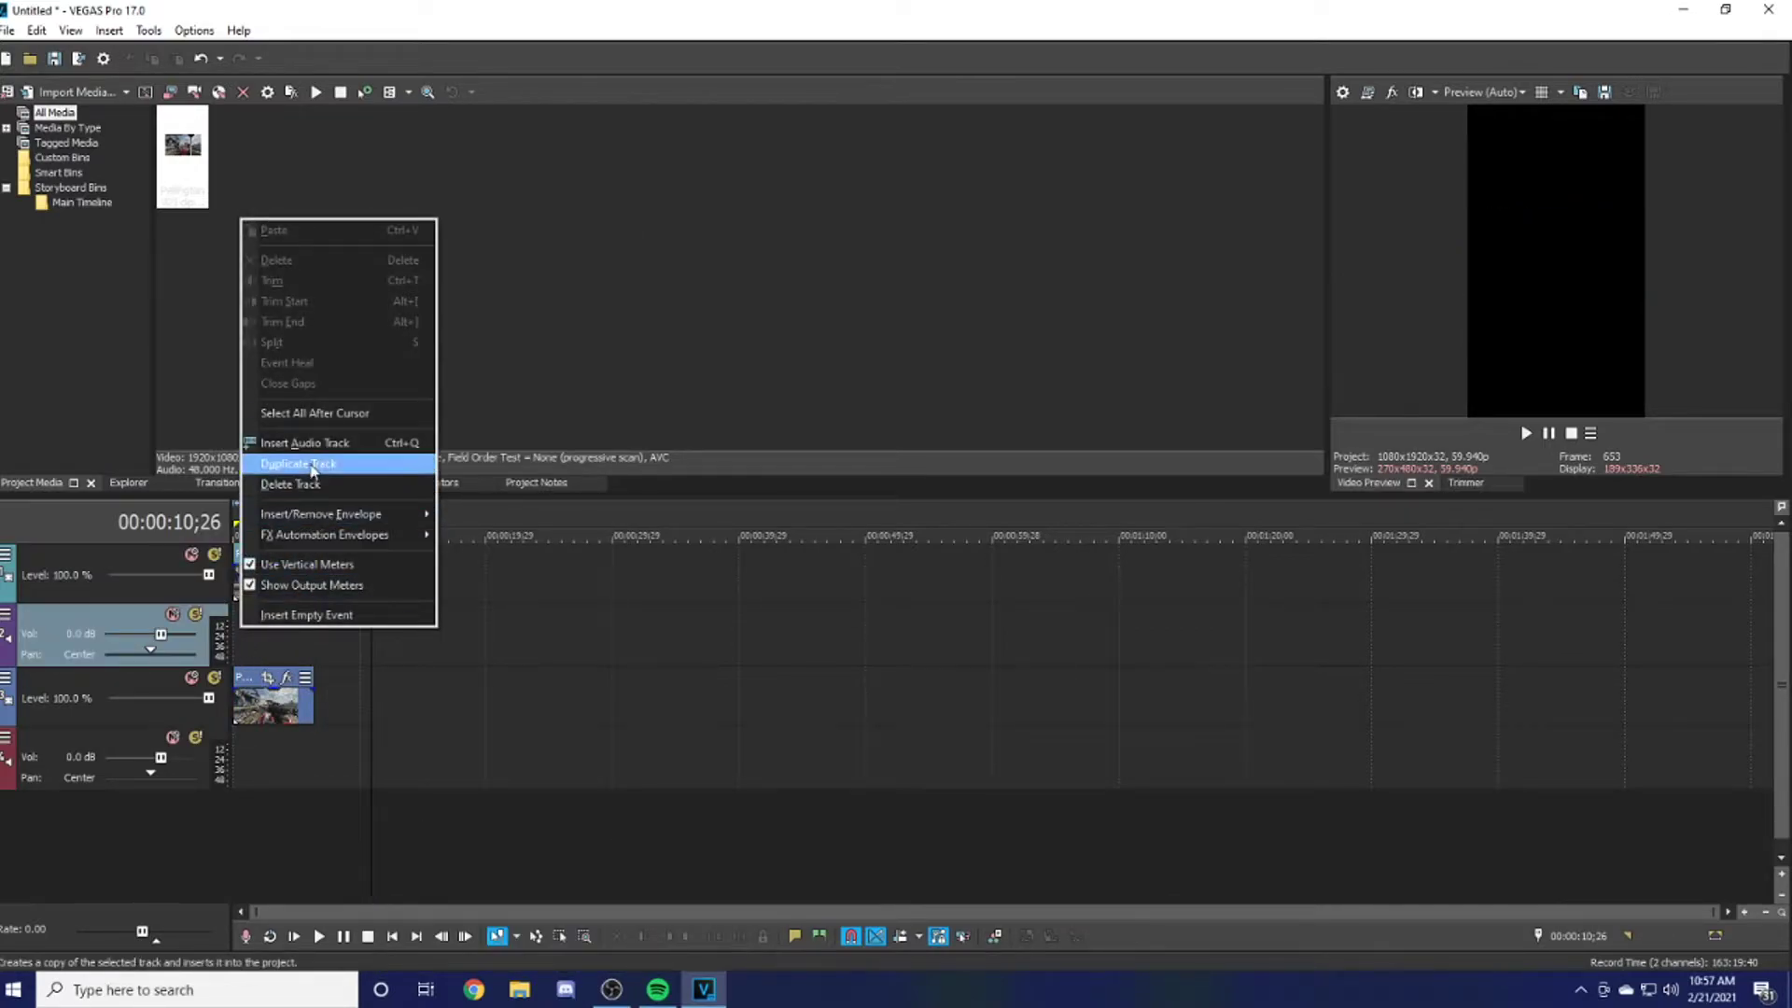
left_click(301, 483)
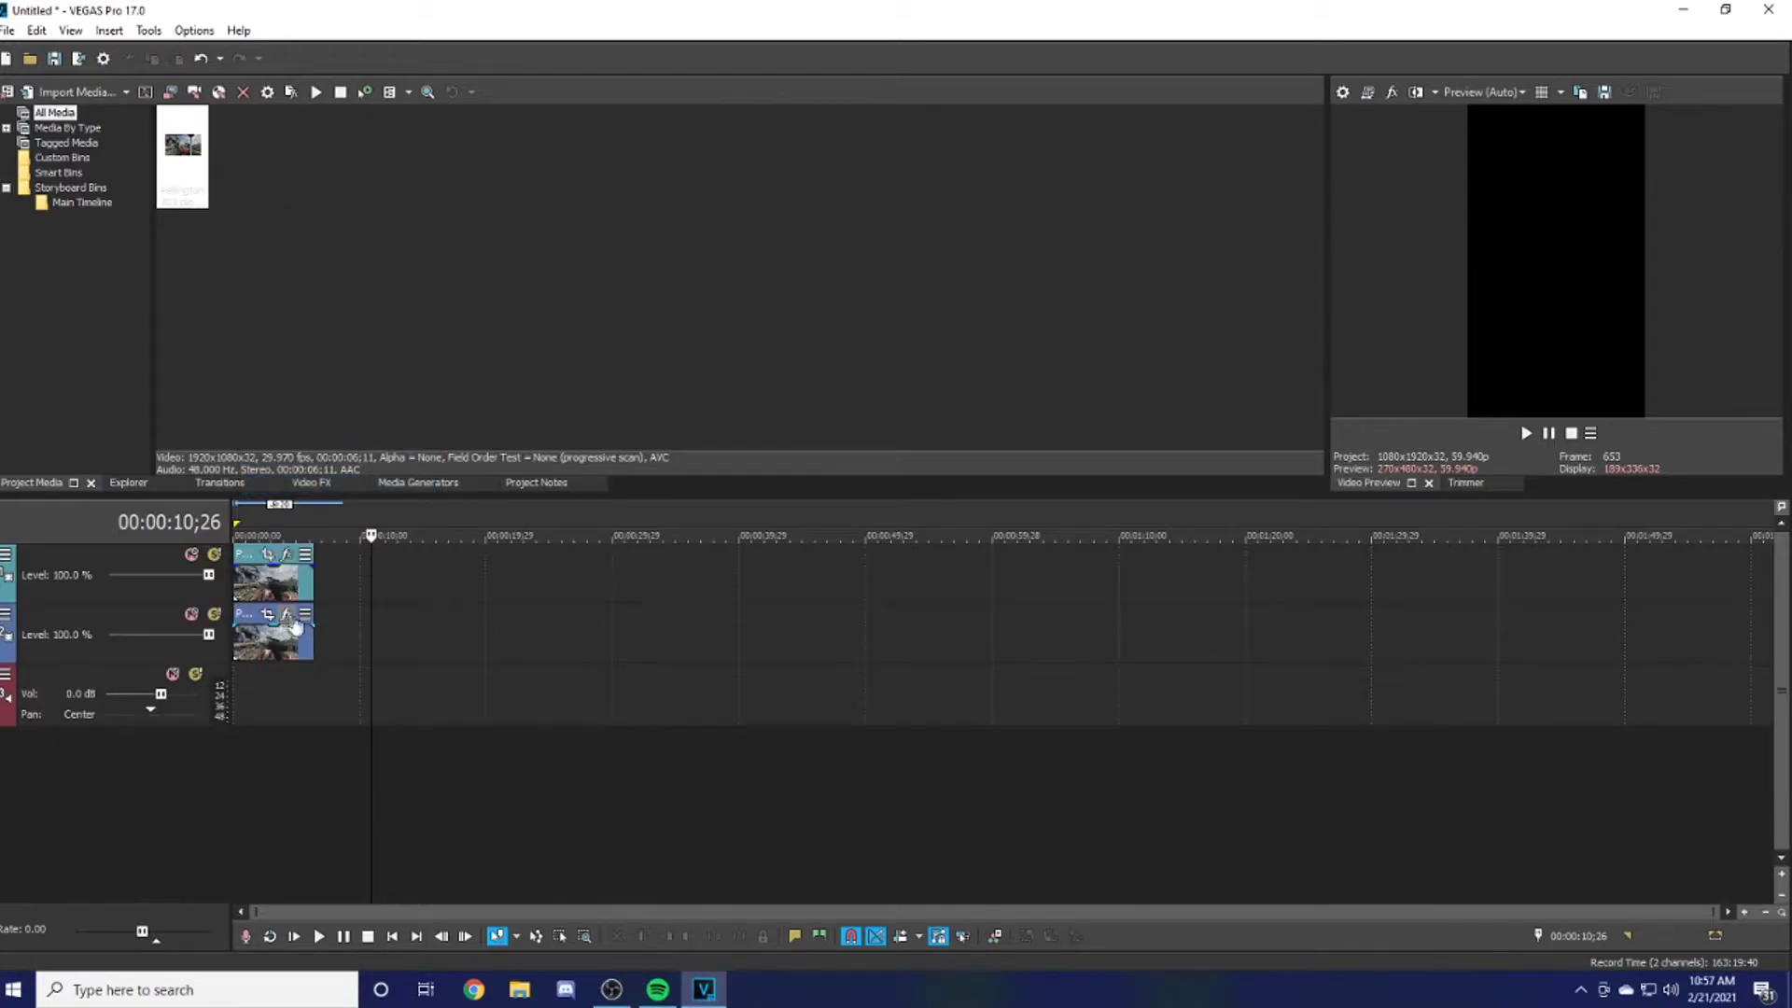
left_click(259, 614)
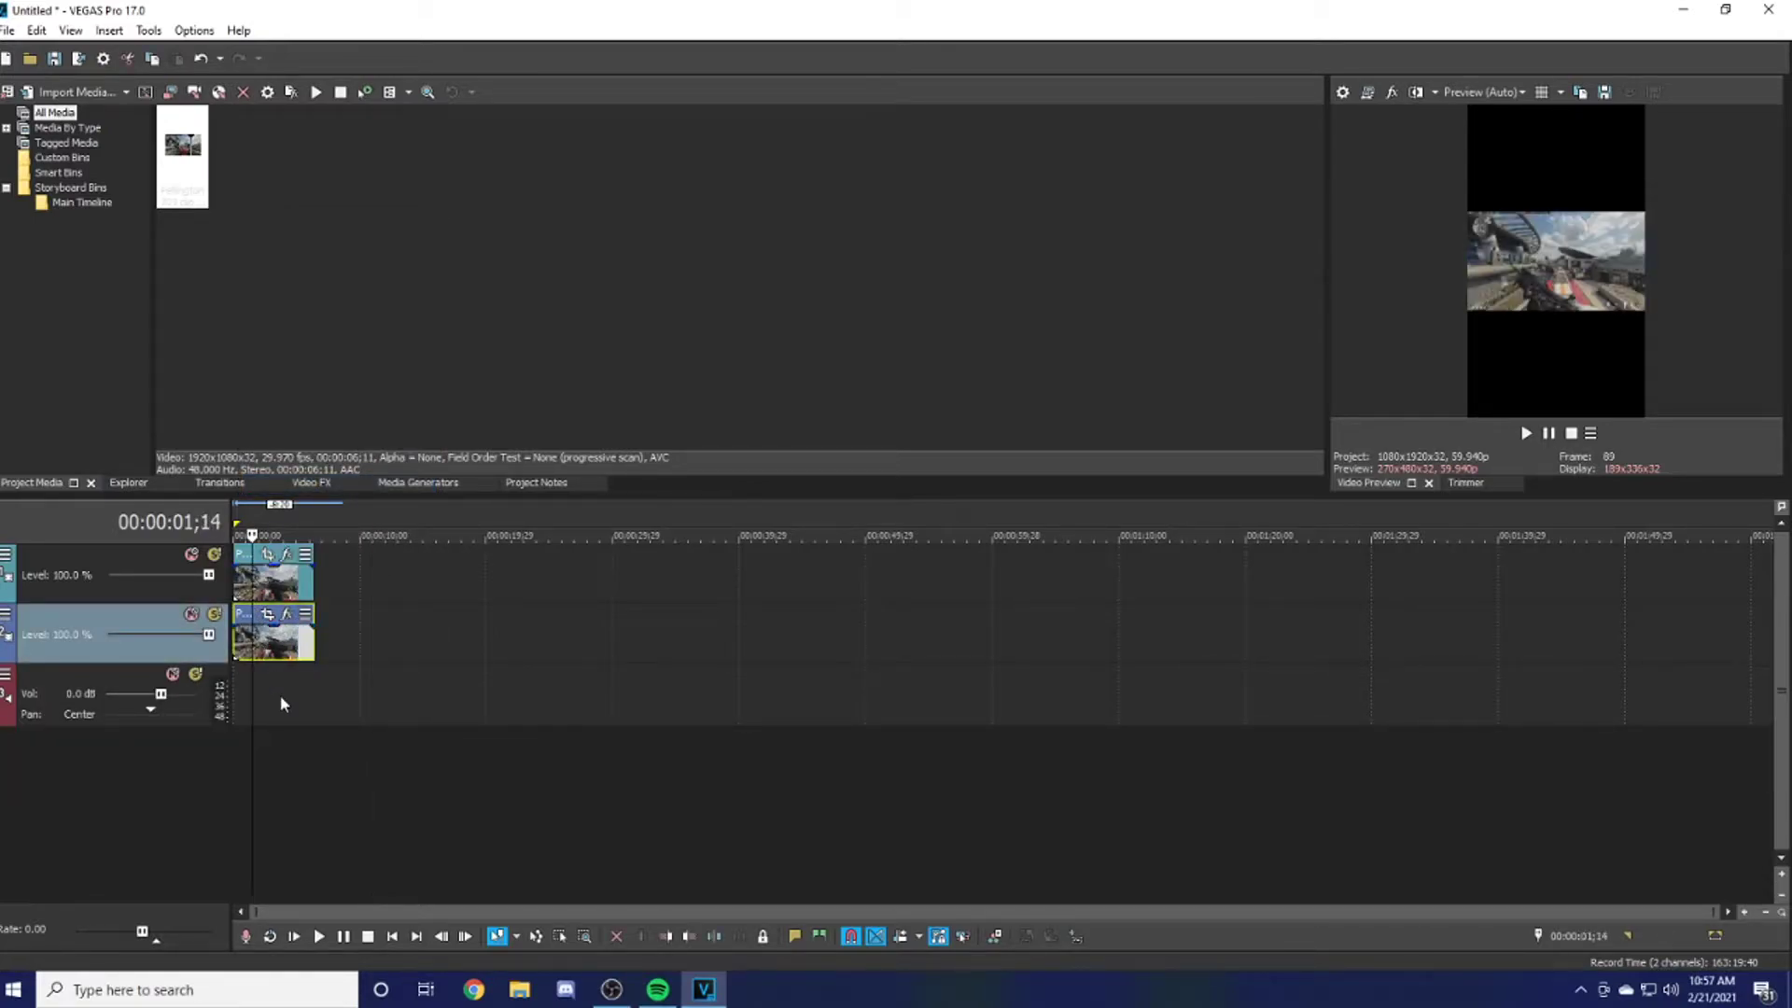
left_click(5, 615)
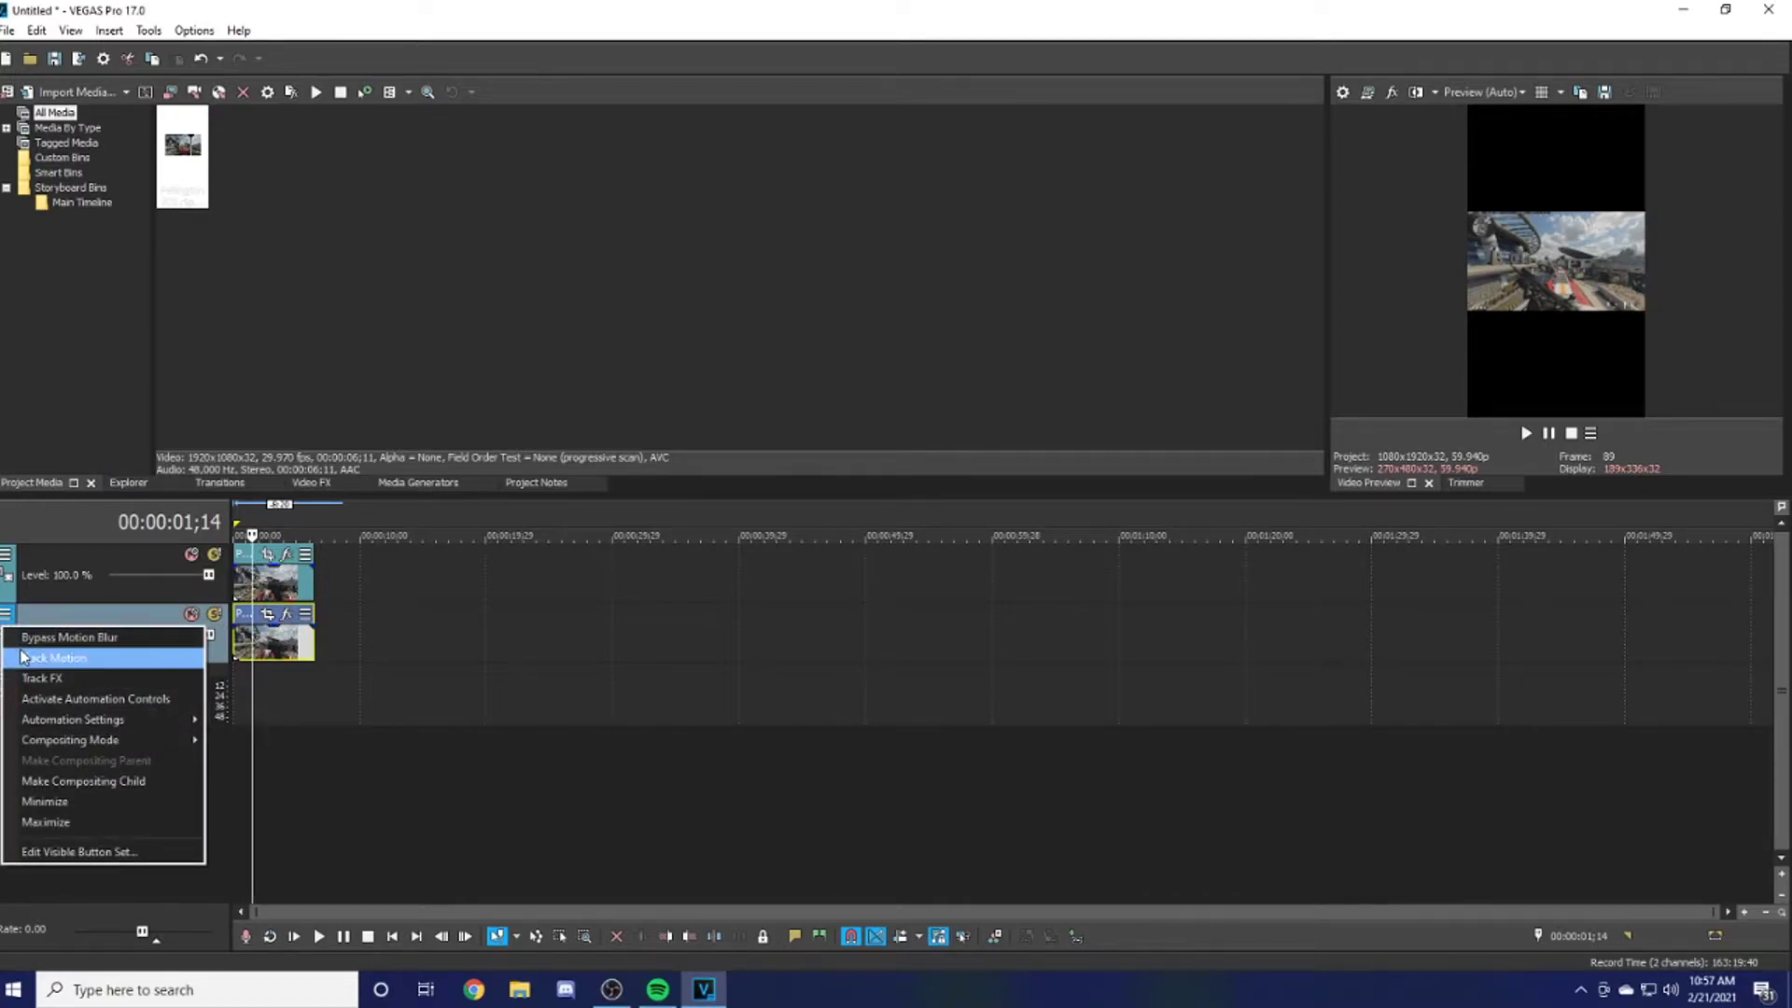
- Resize Track 2's motion frame to 3,468.49 × 6,166.20 so the gameplay fills the vertical frame
left_click(51, 658)
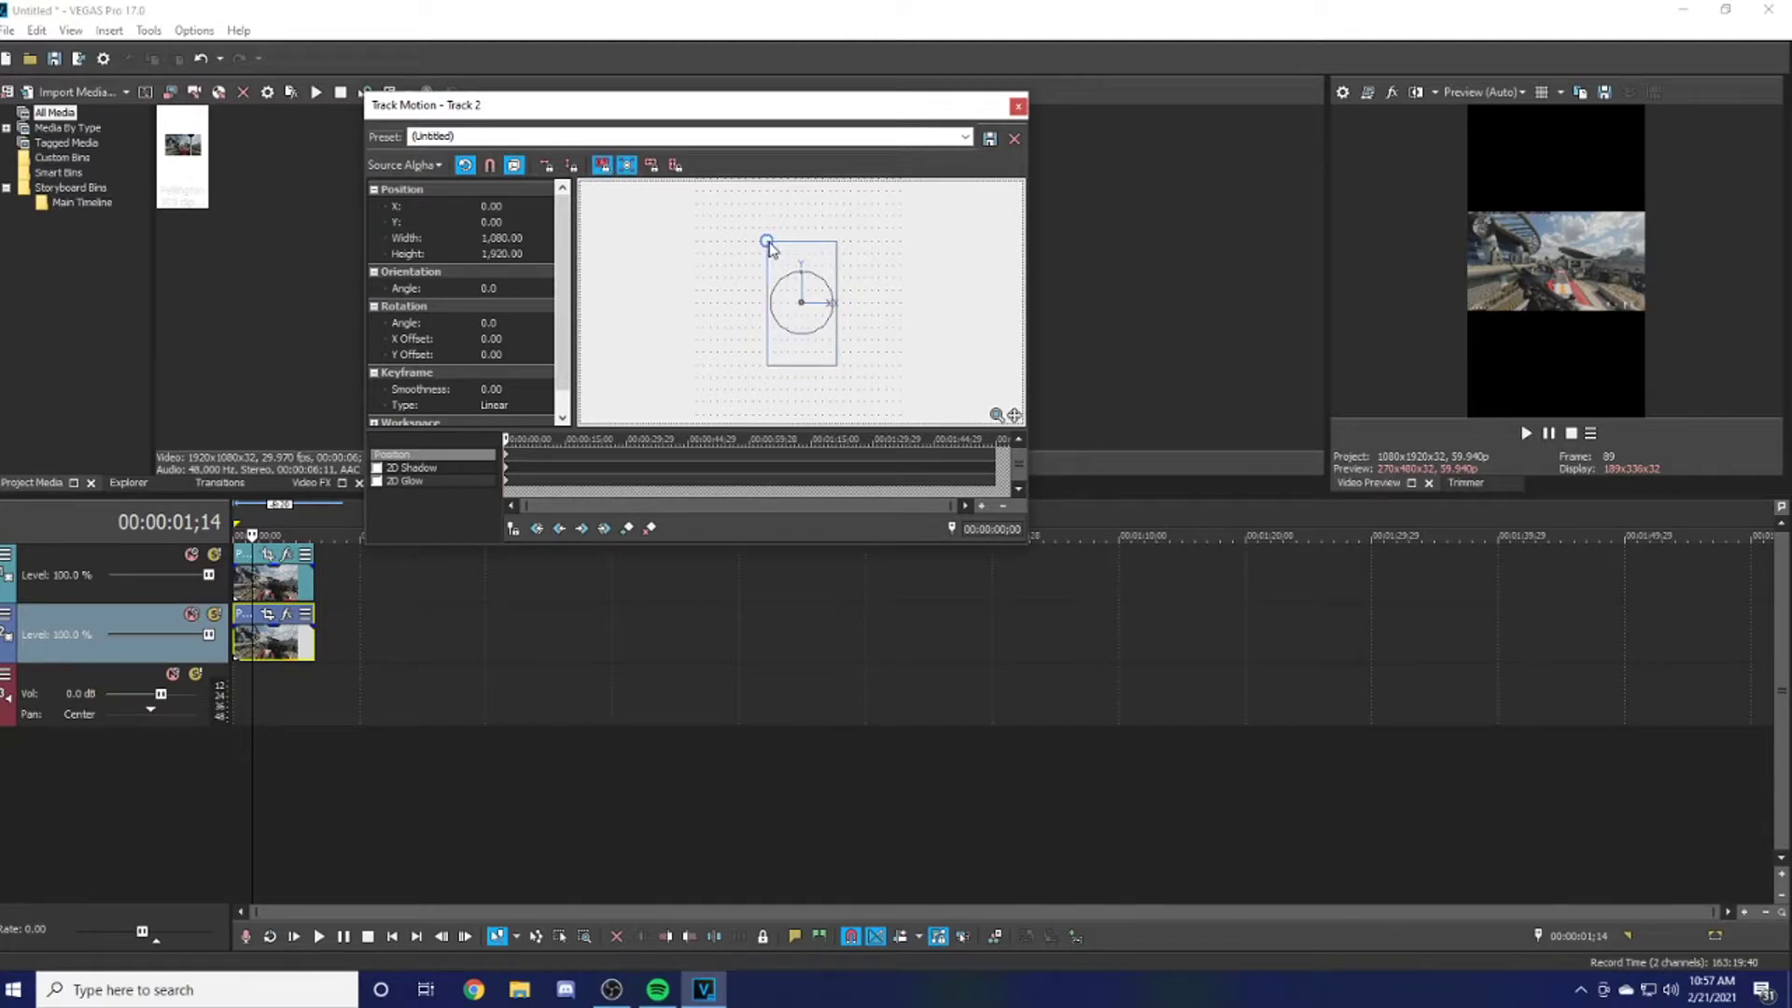
left_click_drag(768, 245, 654, 135)
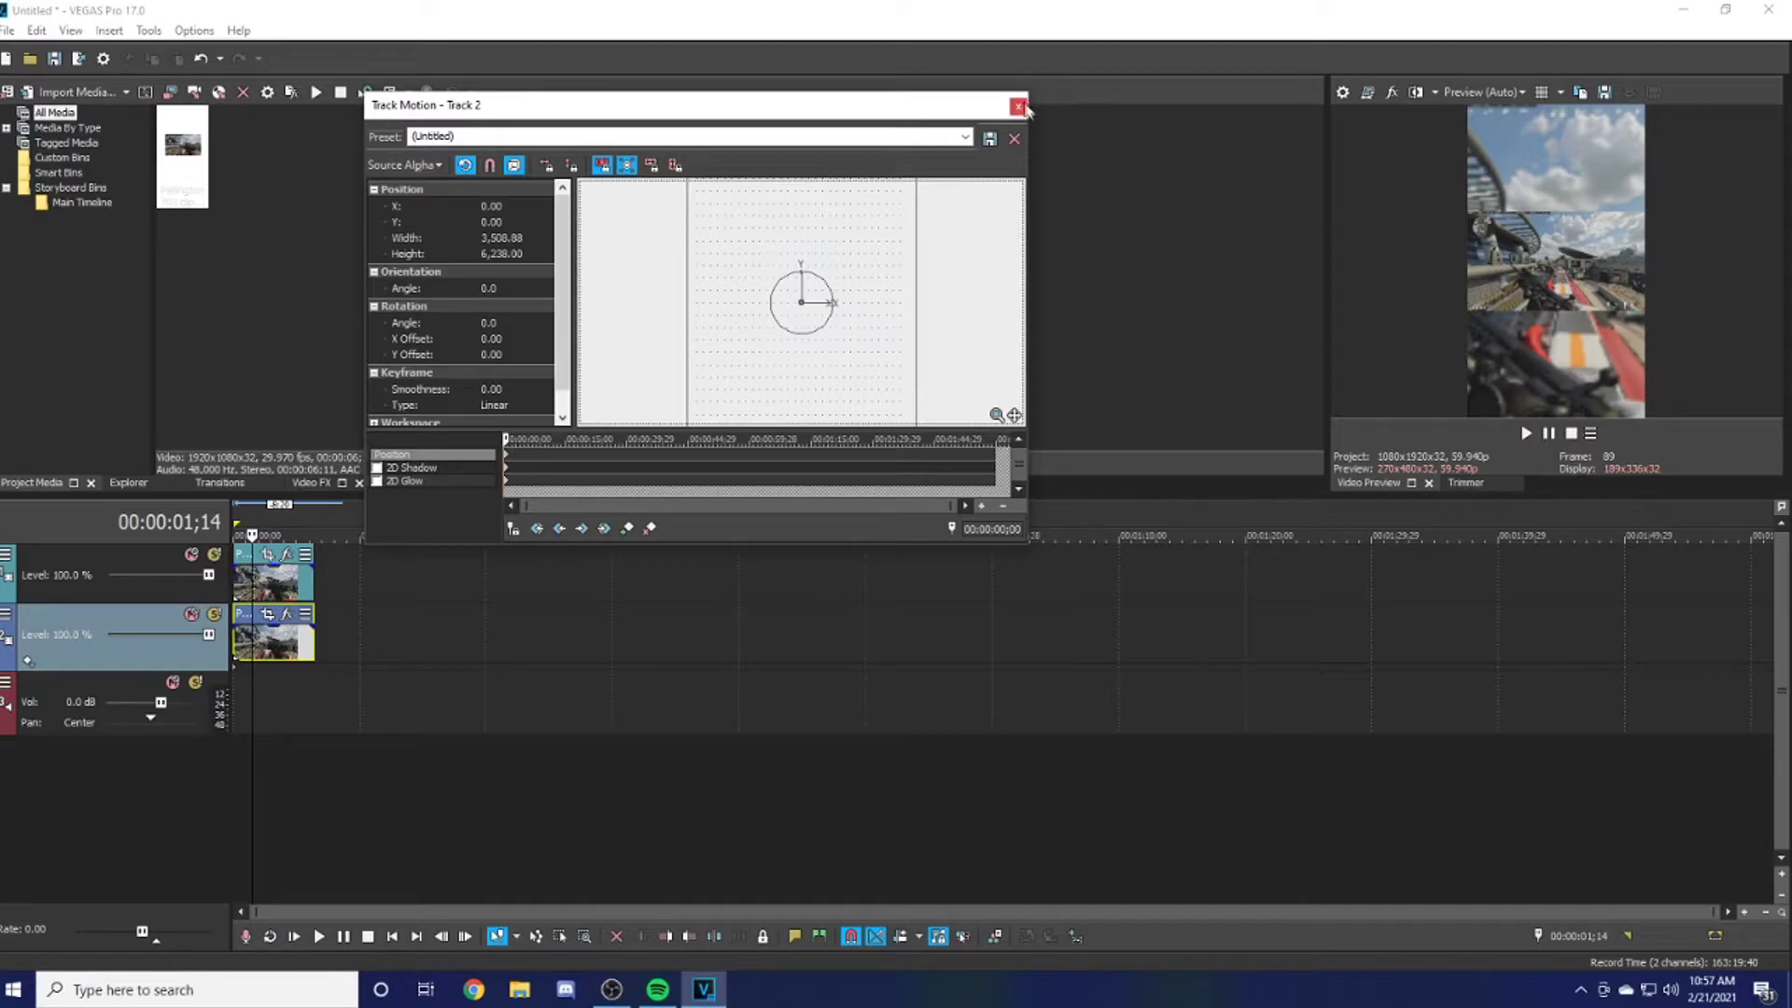
left_click_drag(712, 248, 752, 219)
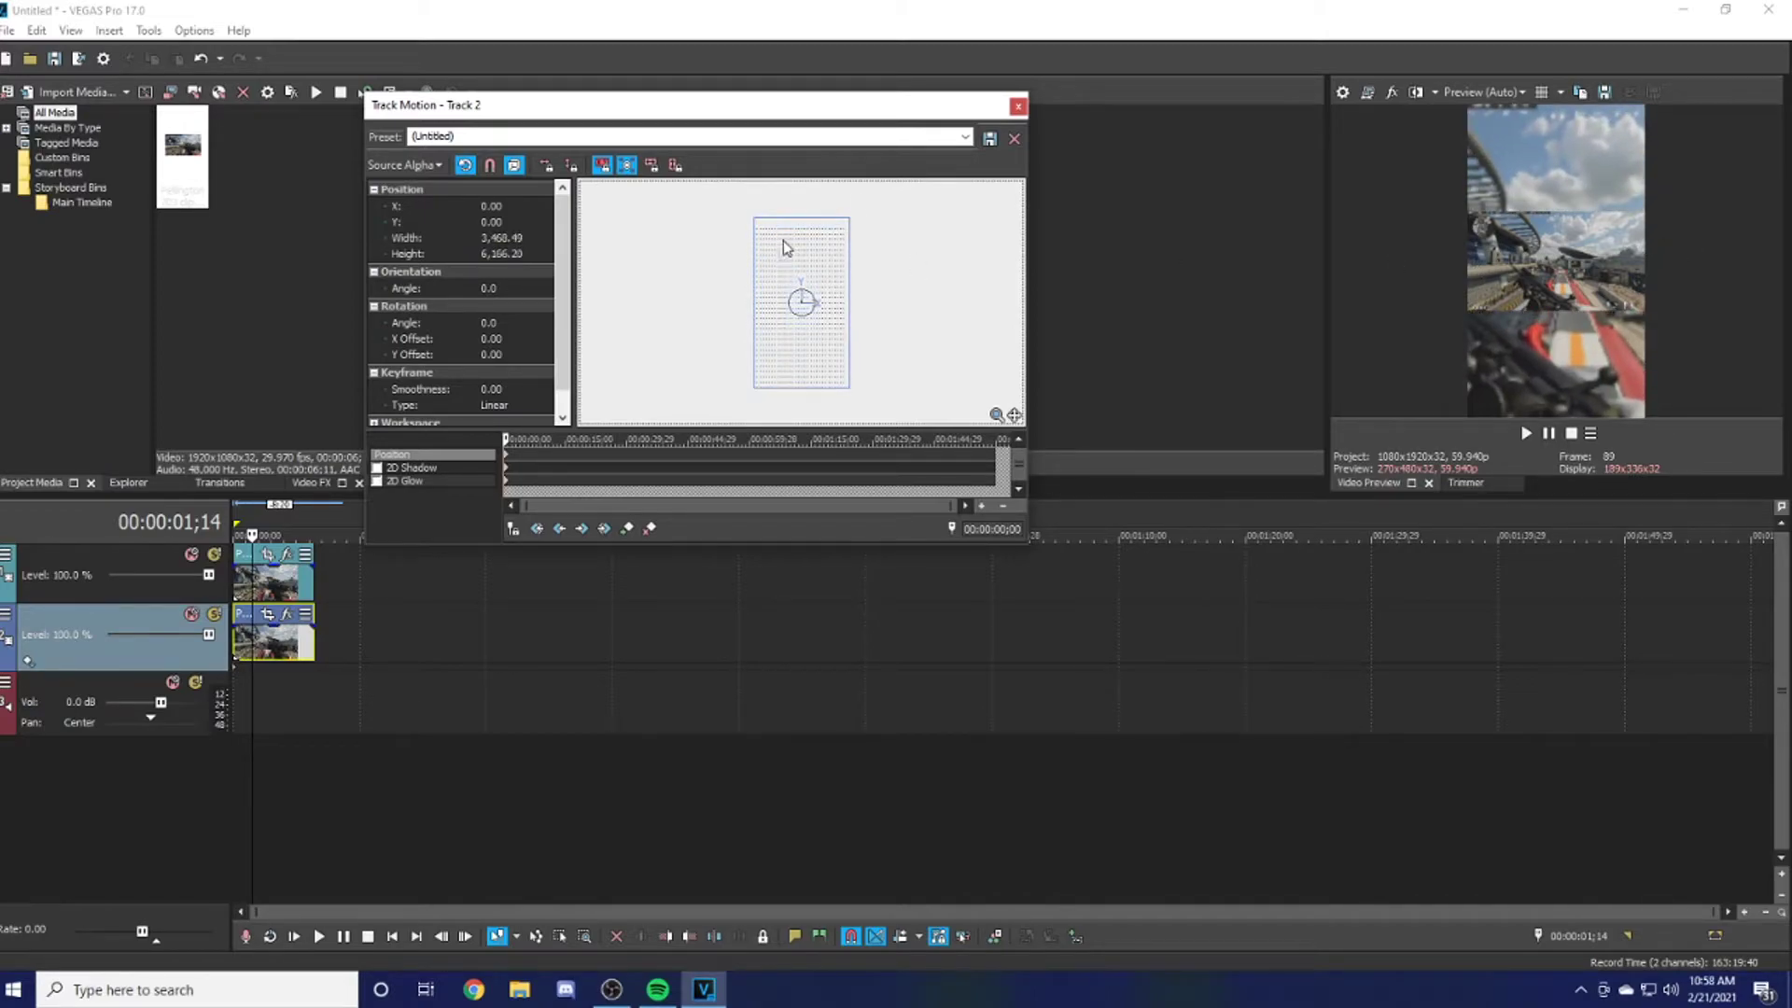
left_click(1019, 105)
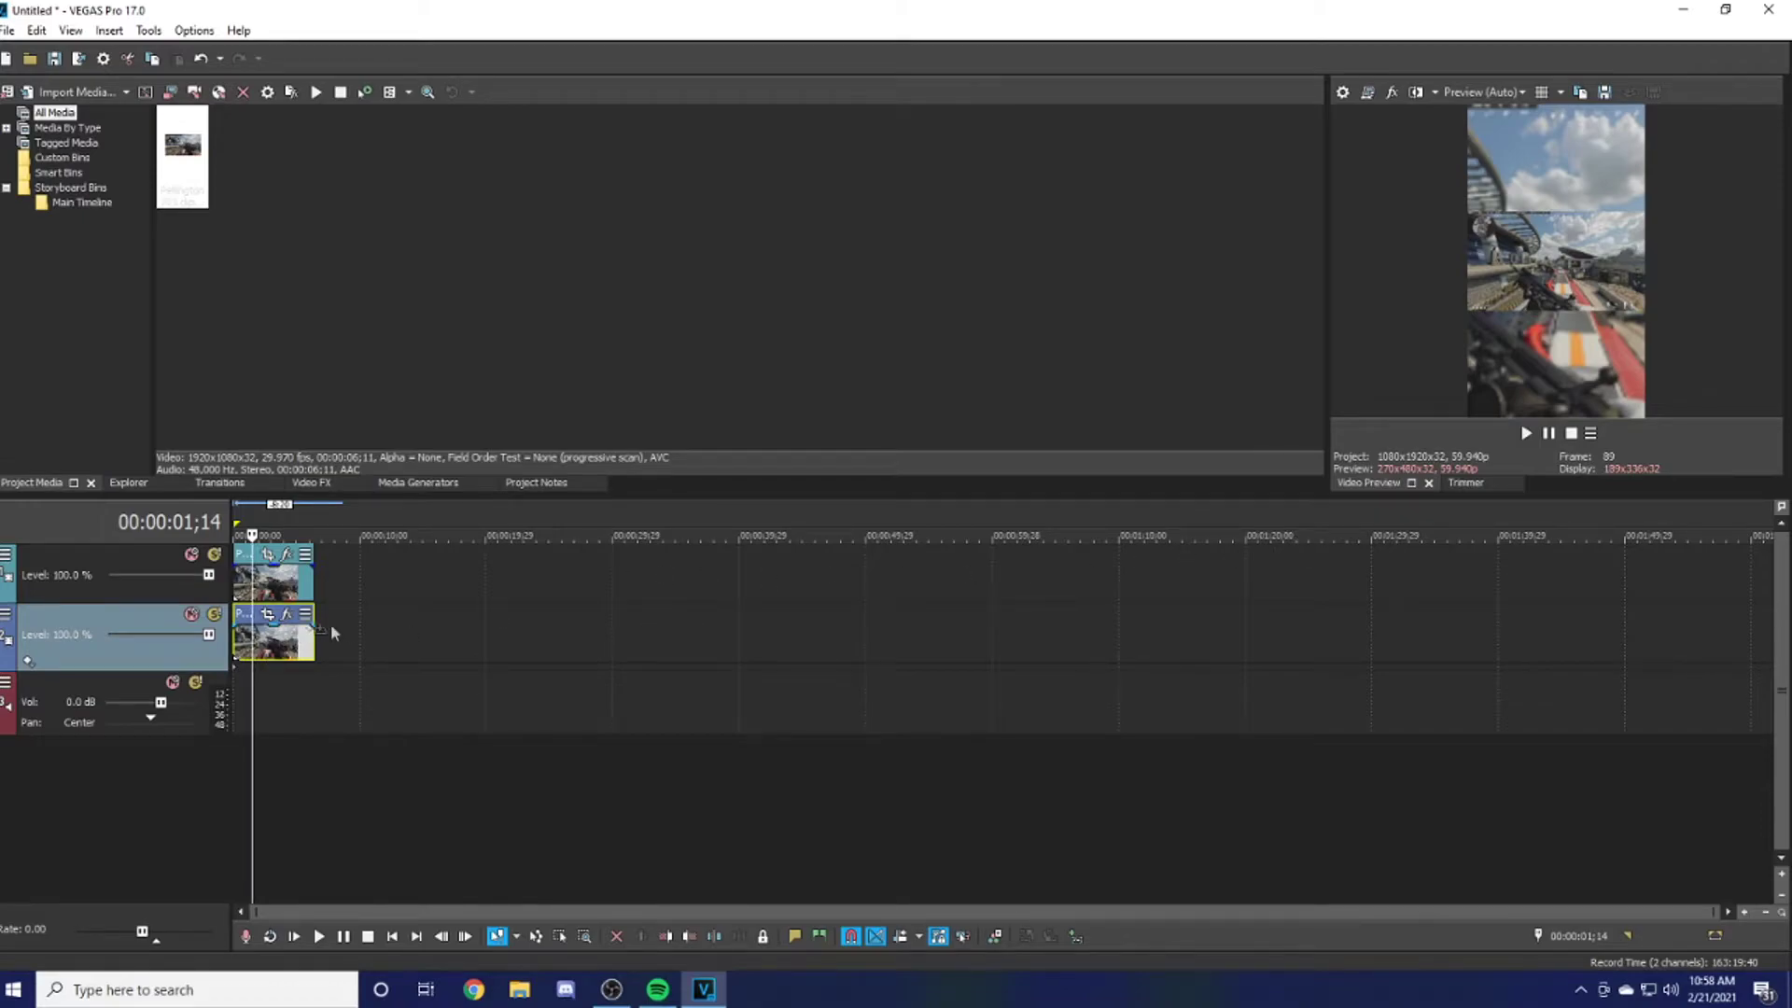
- Drag the Gaussian Blur Medium Blur preset onto track 2 at 00:00:00;22
left_click(304, 484)
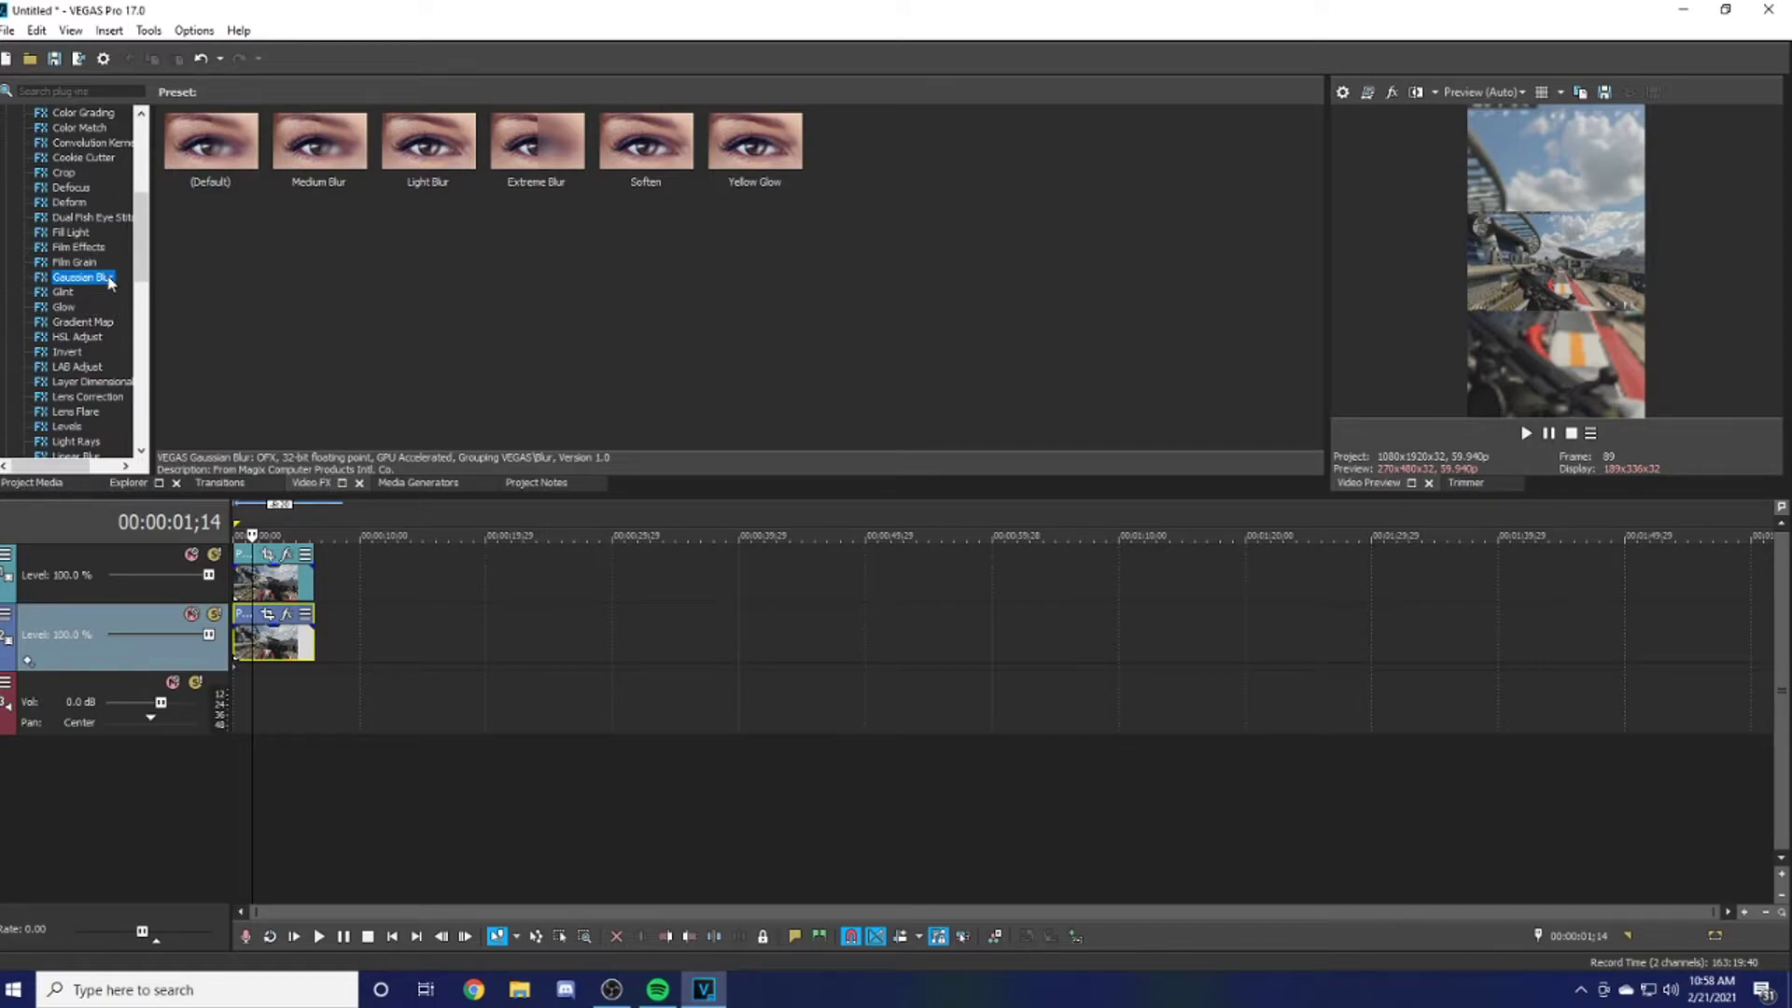
left_click(243, 627)
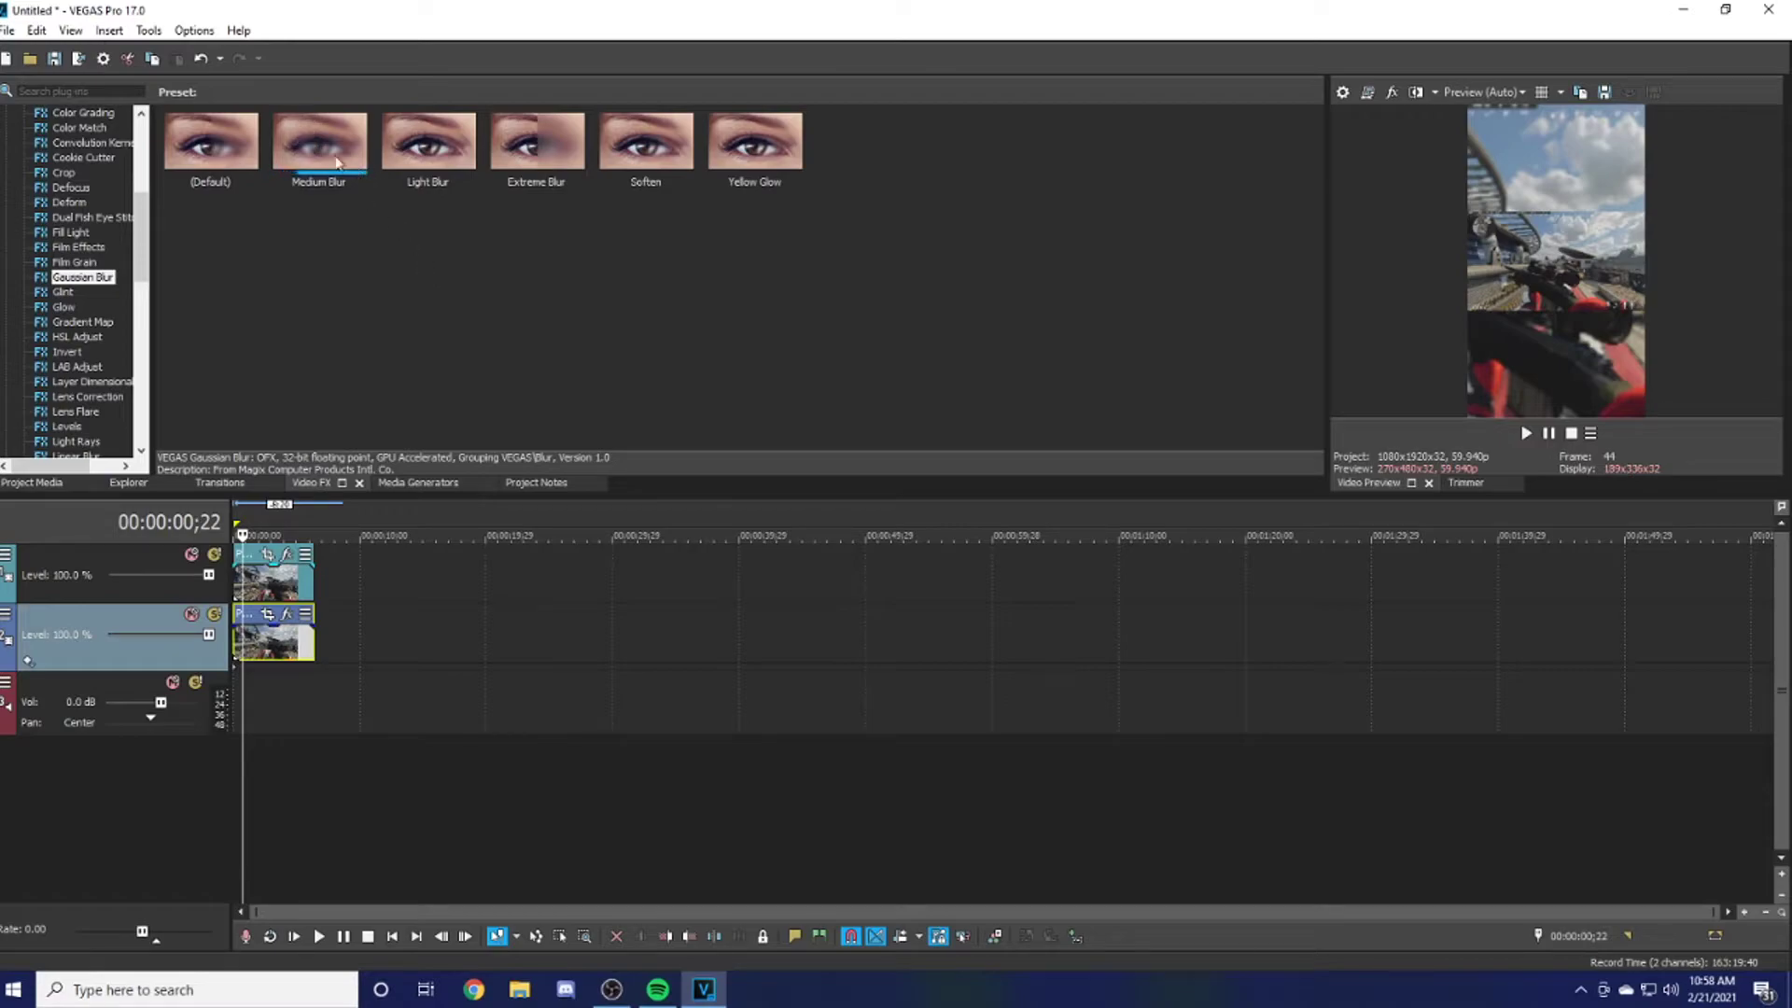
left_click_drag(336, 157, 339, 632)
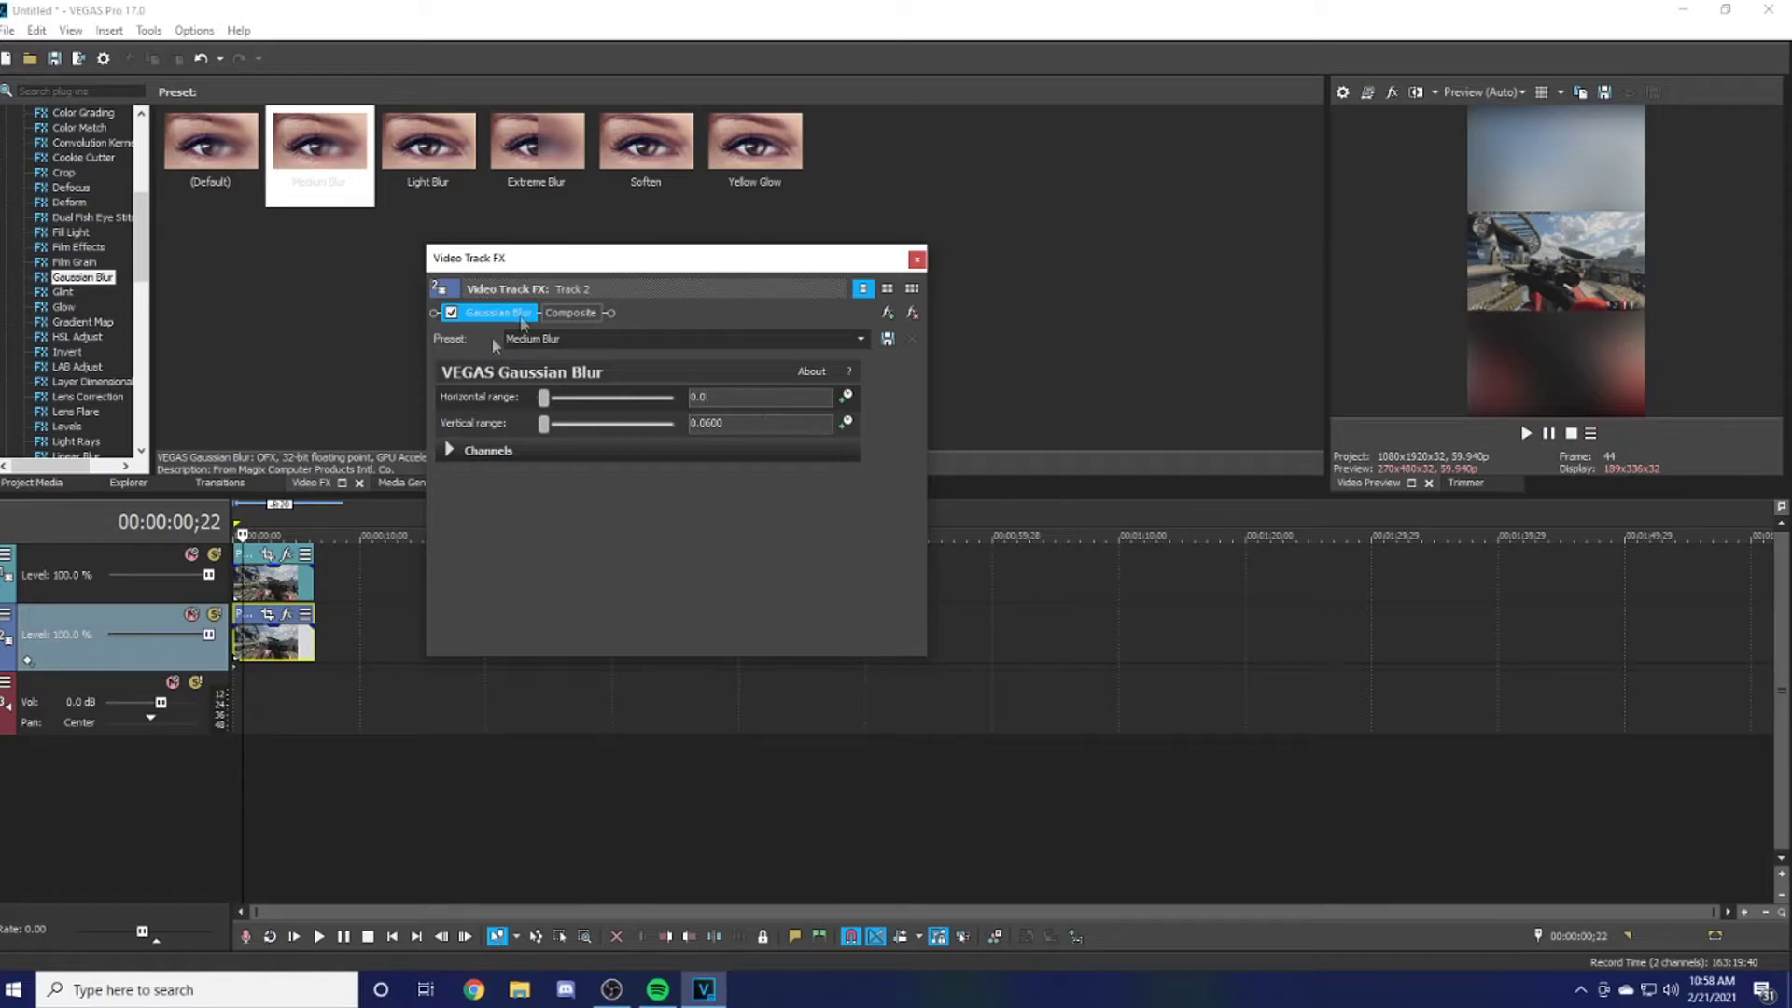
mouse_move(543, 397)
left_mouse_down()
mouse_move(564, 400)
mouse_move(536, 401)
mouse_move(537, 429)
left_mouse_up()
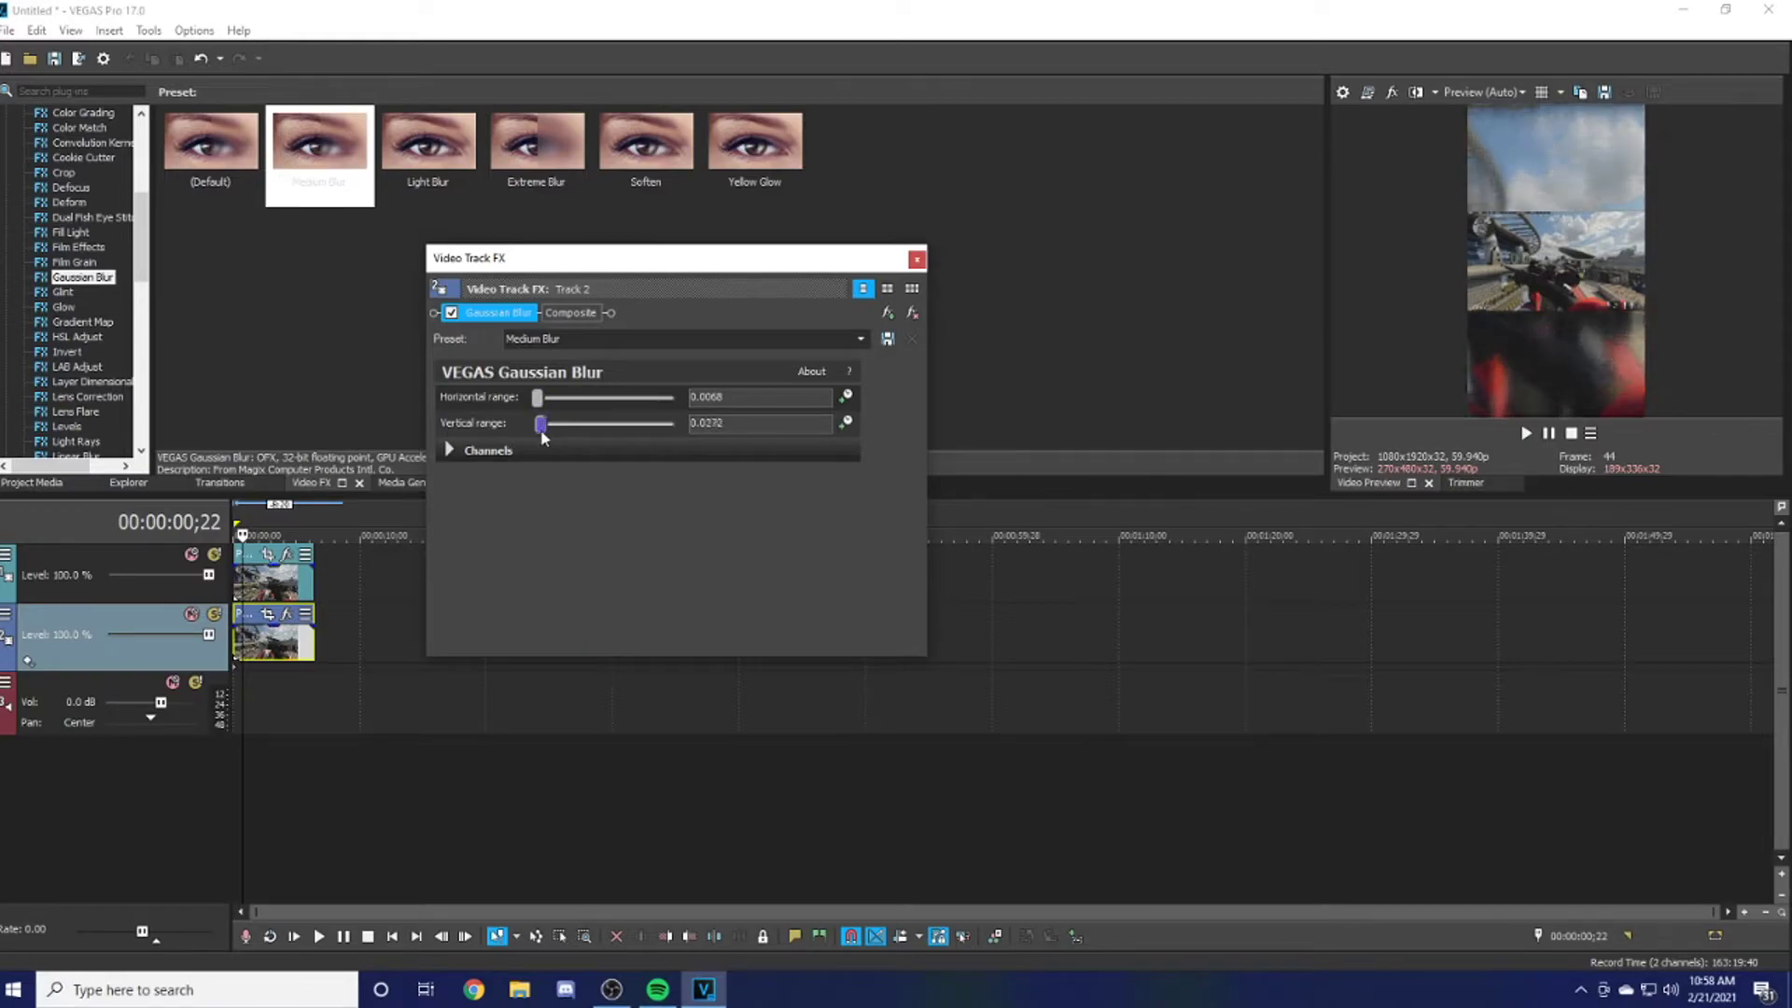
- Set track 2's Gaussian Blur Horizontal range and Vertical range both to 0.0136
left_click_drag(537, 398, 539, 400)
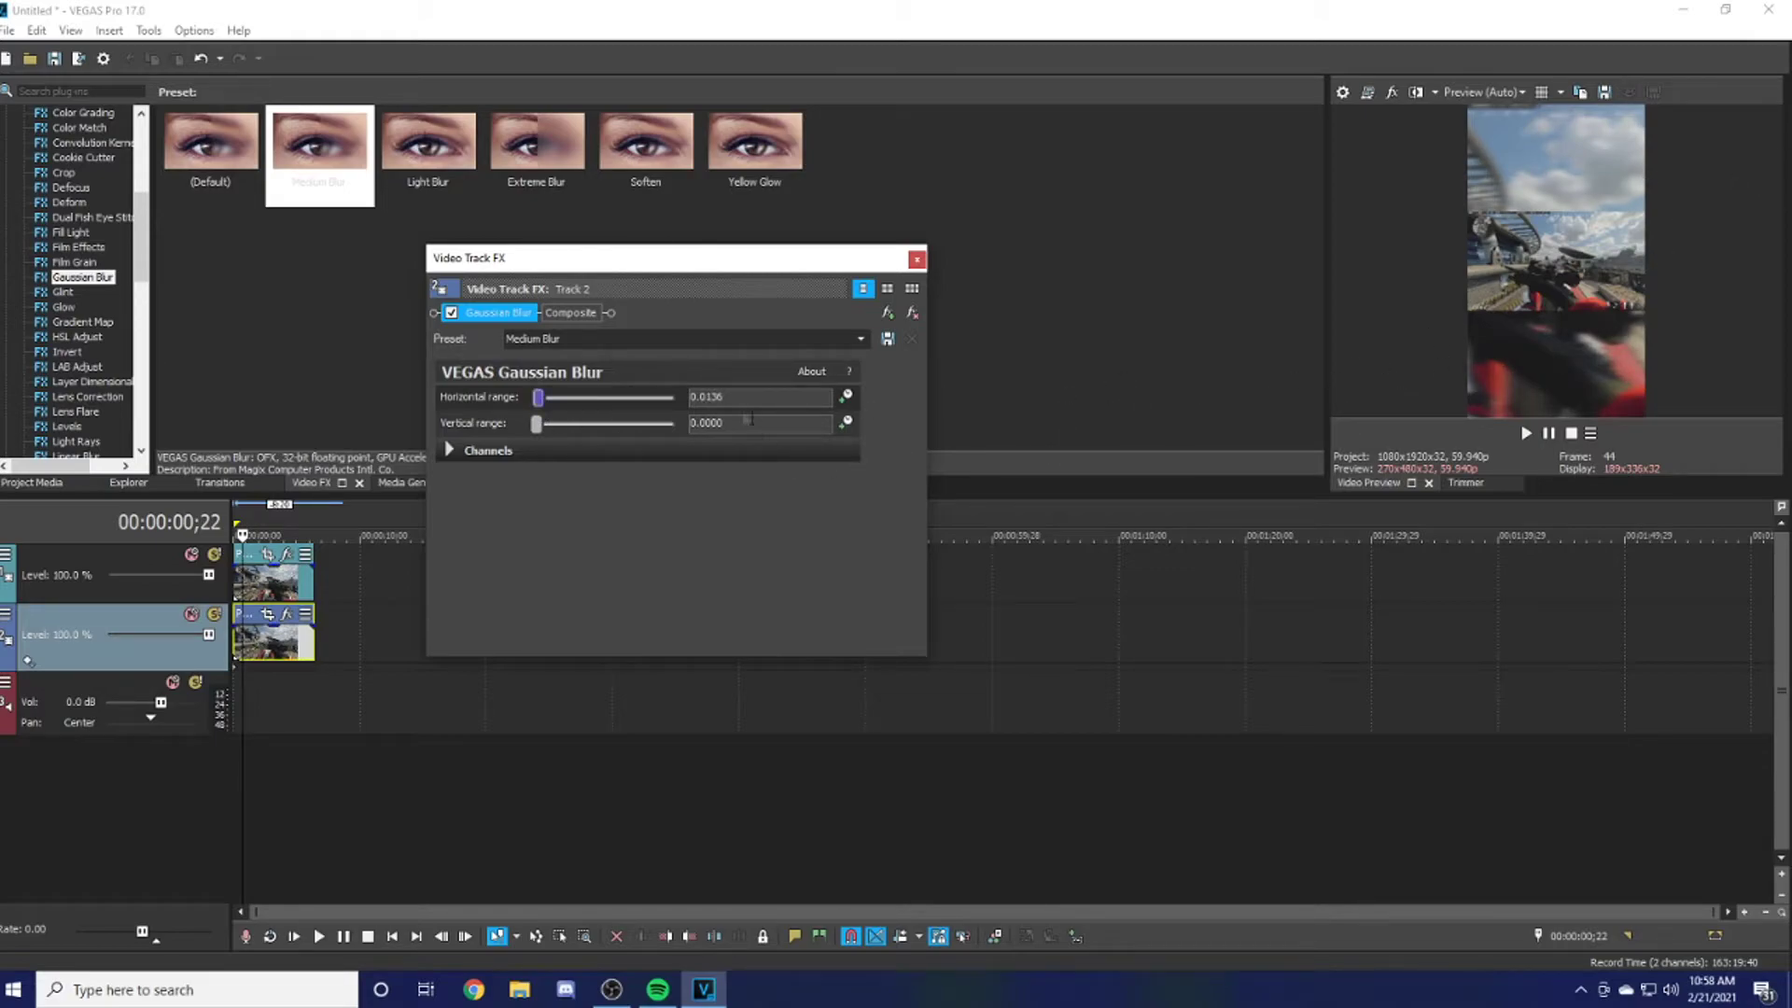
left_click(739, 419)
type("136")
- Save the blur as preset '.0136 tiktok blur', close the track FX window, and rewind to 00:00:00;00
left_click(808, 340)
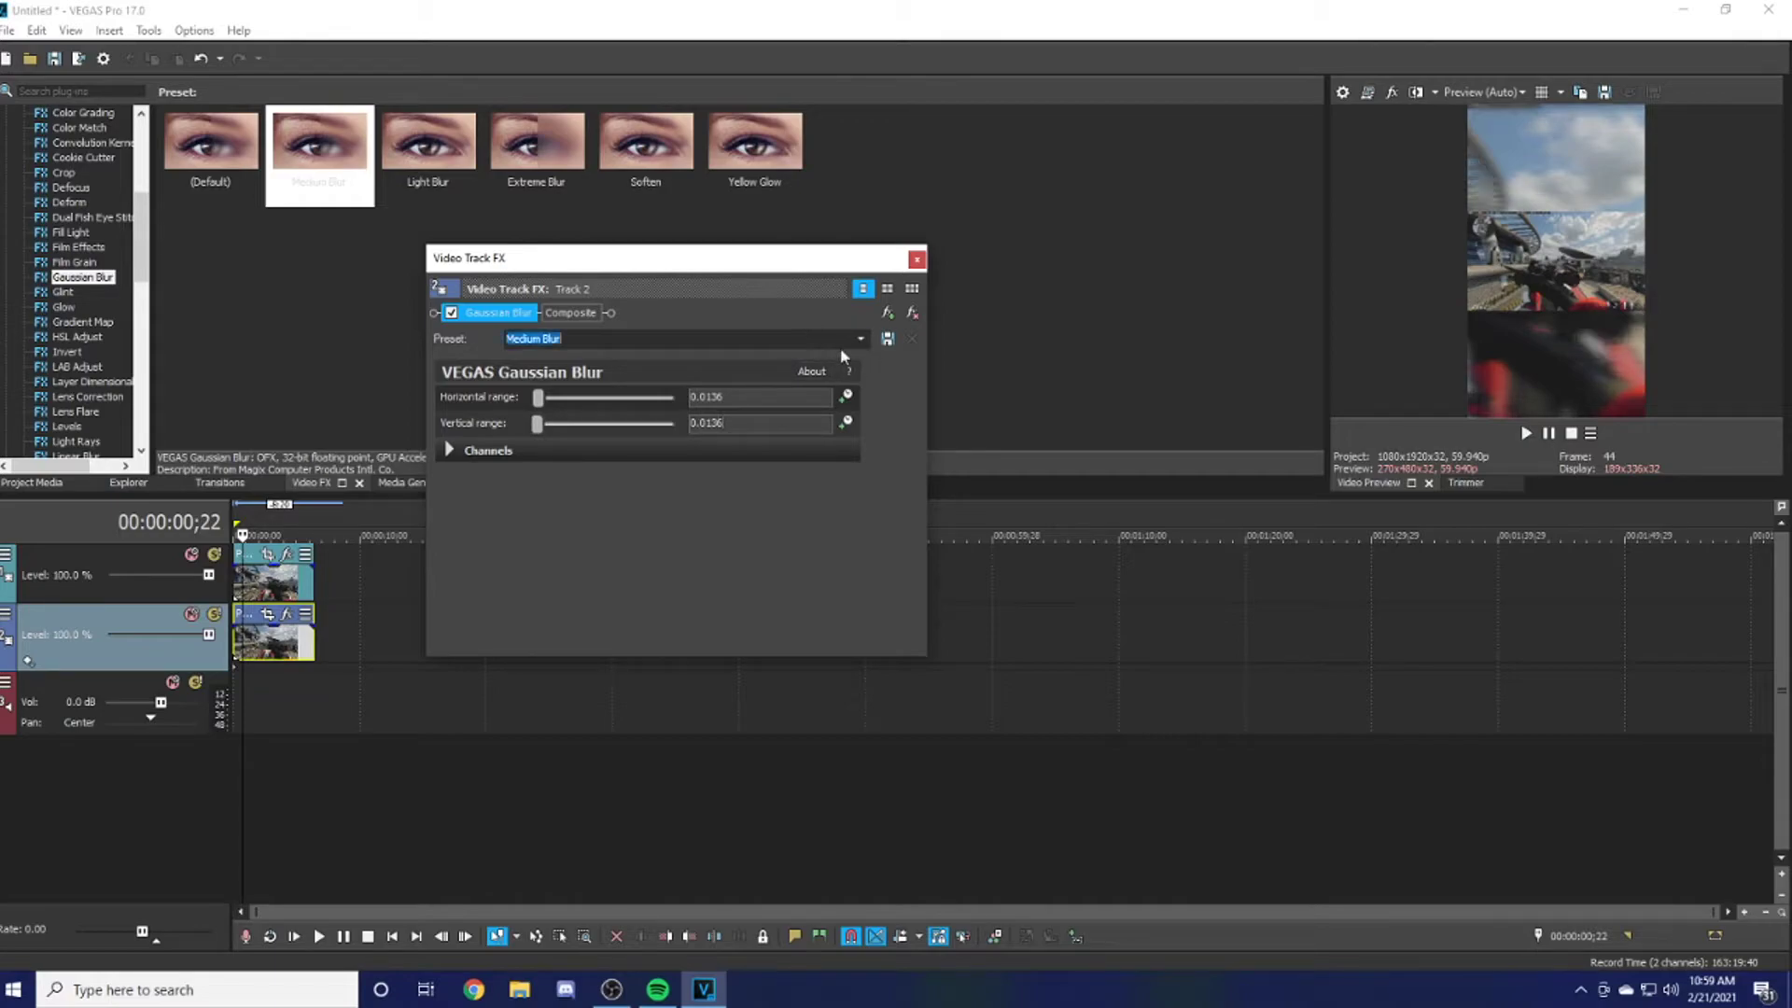
key("BackSpace")
left_click(860, 339)
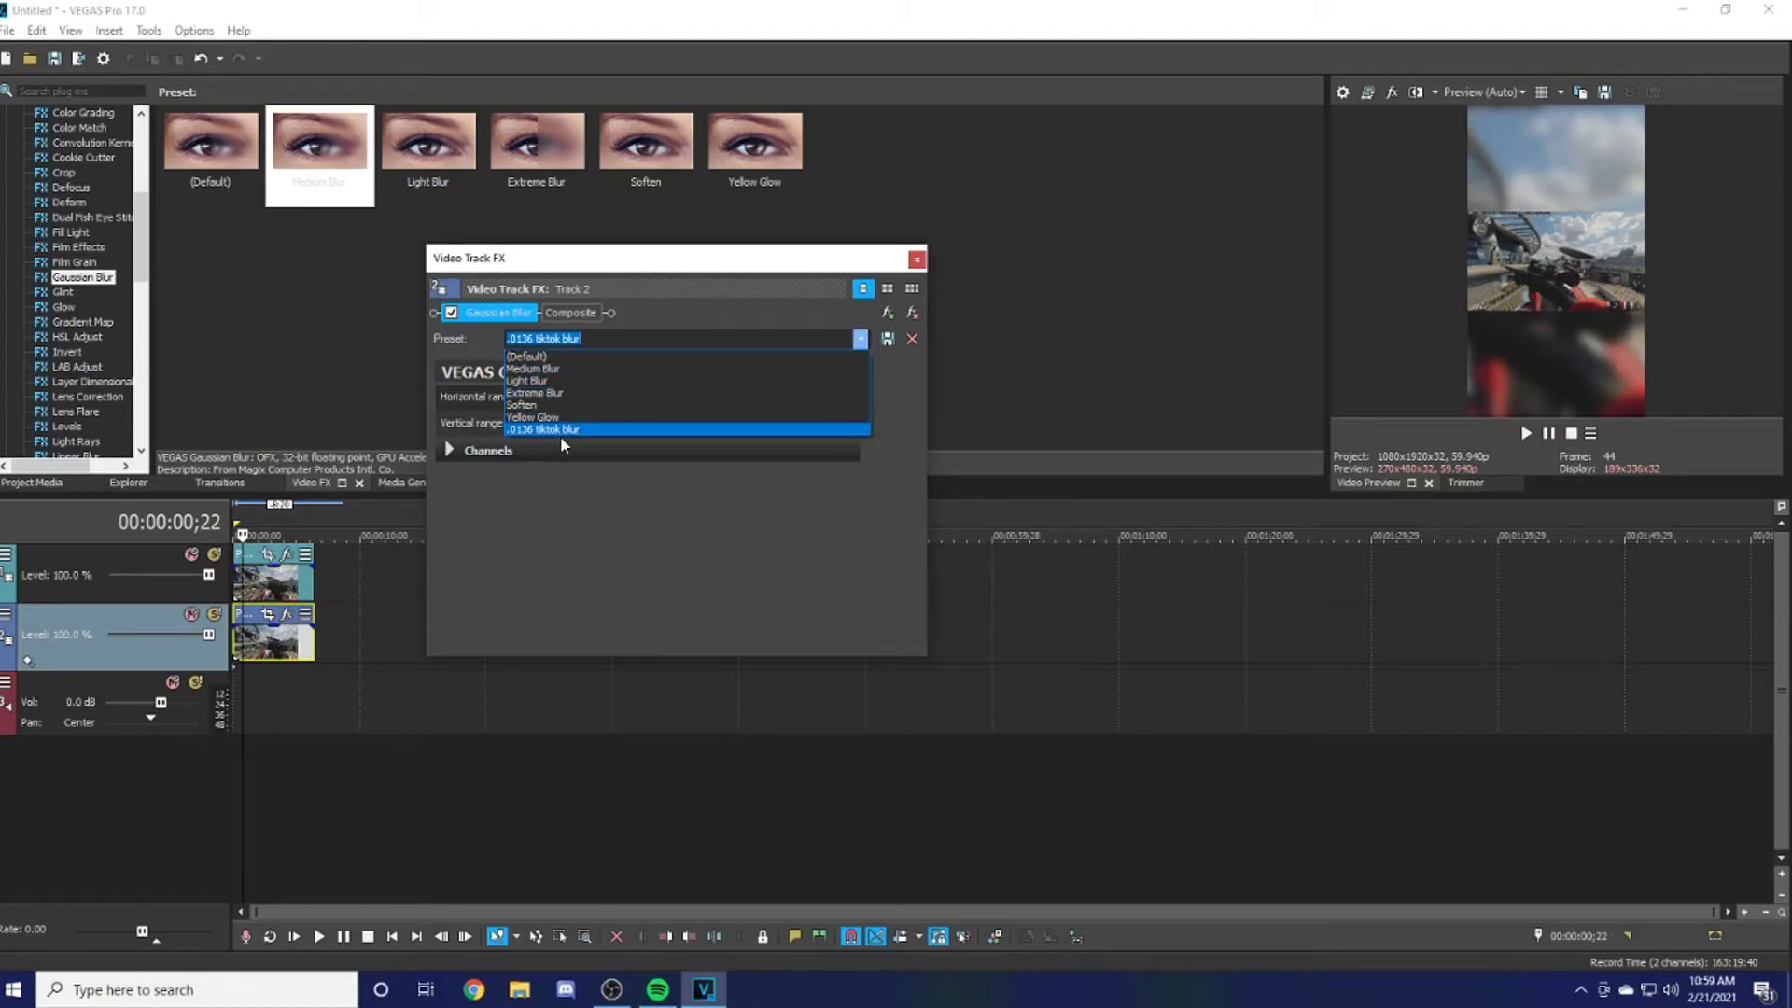
left_click(672, 547)
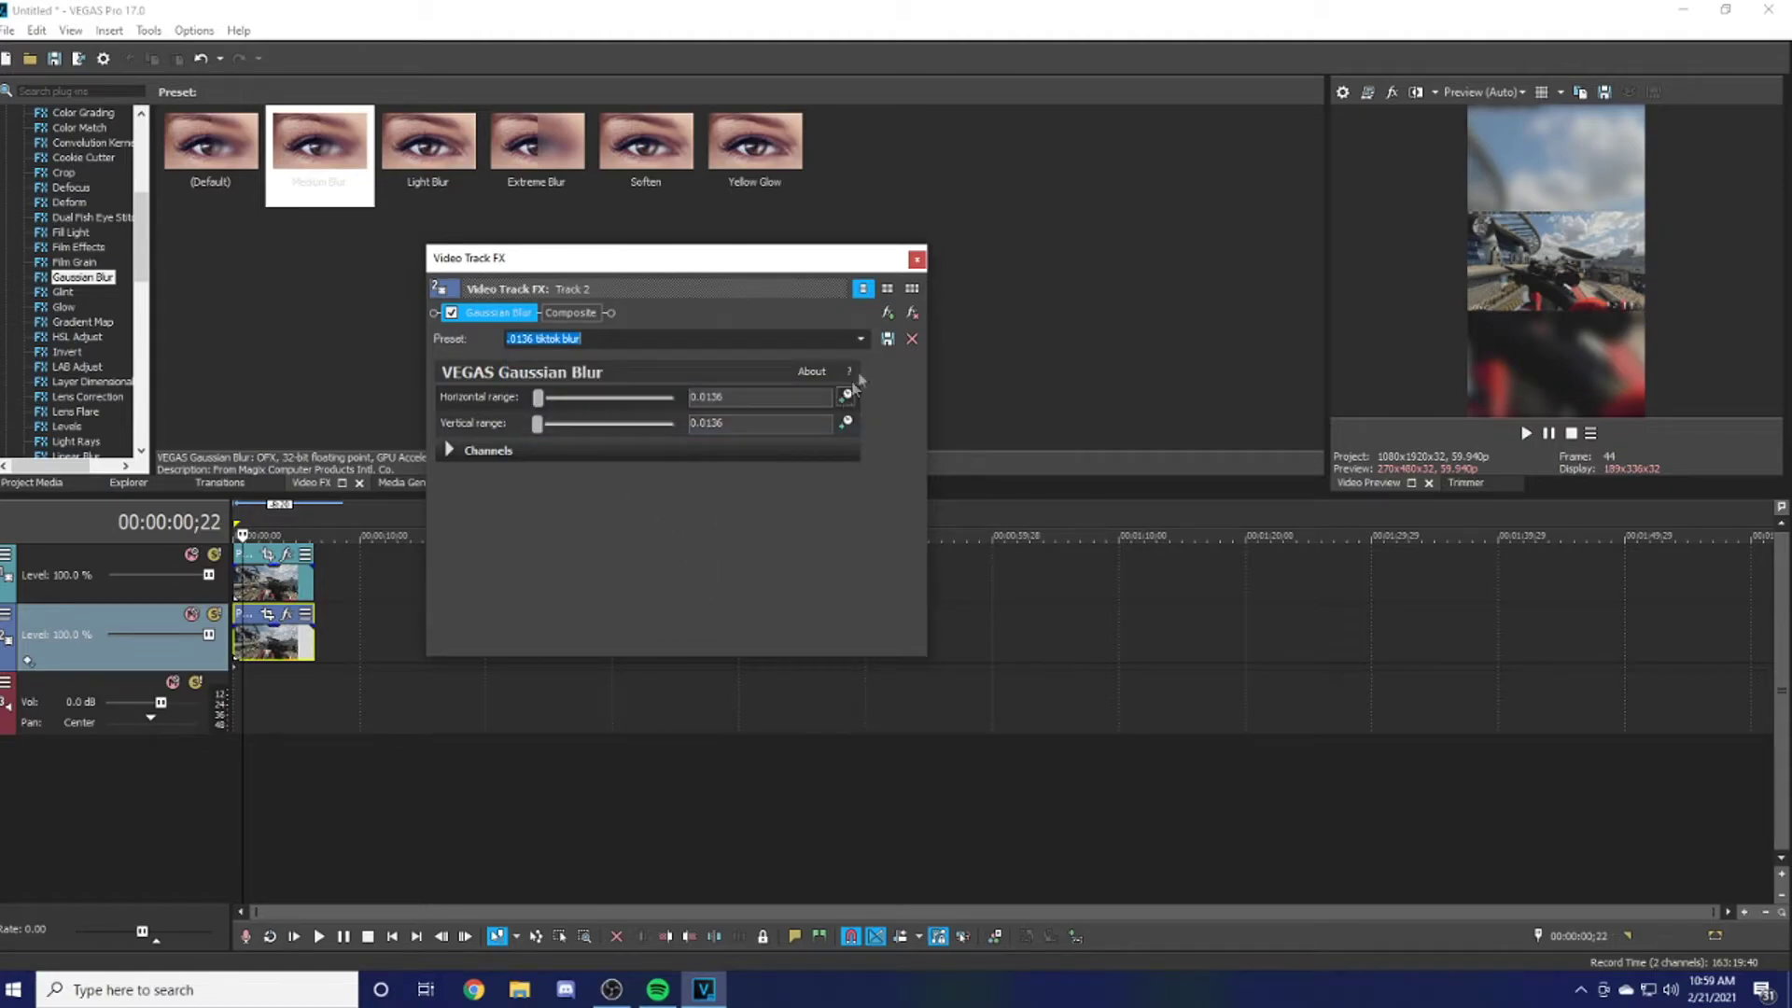
left_click(917, 258)
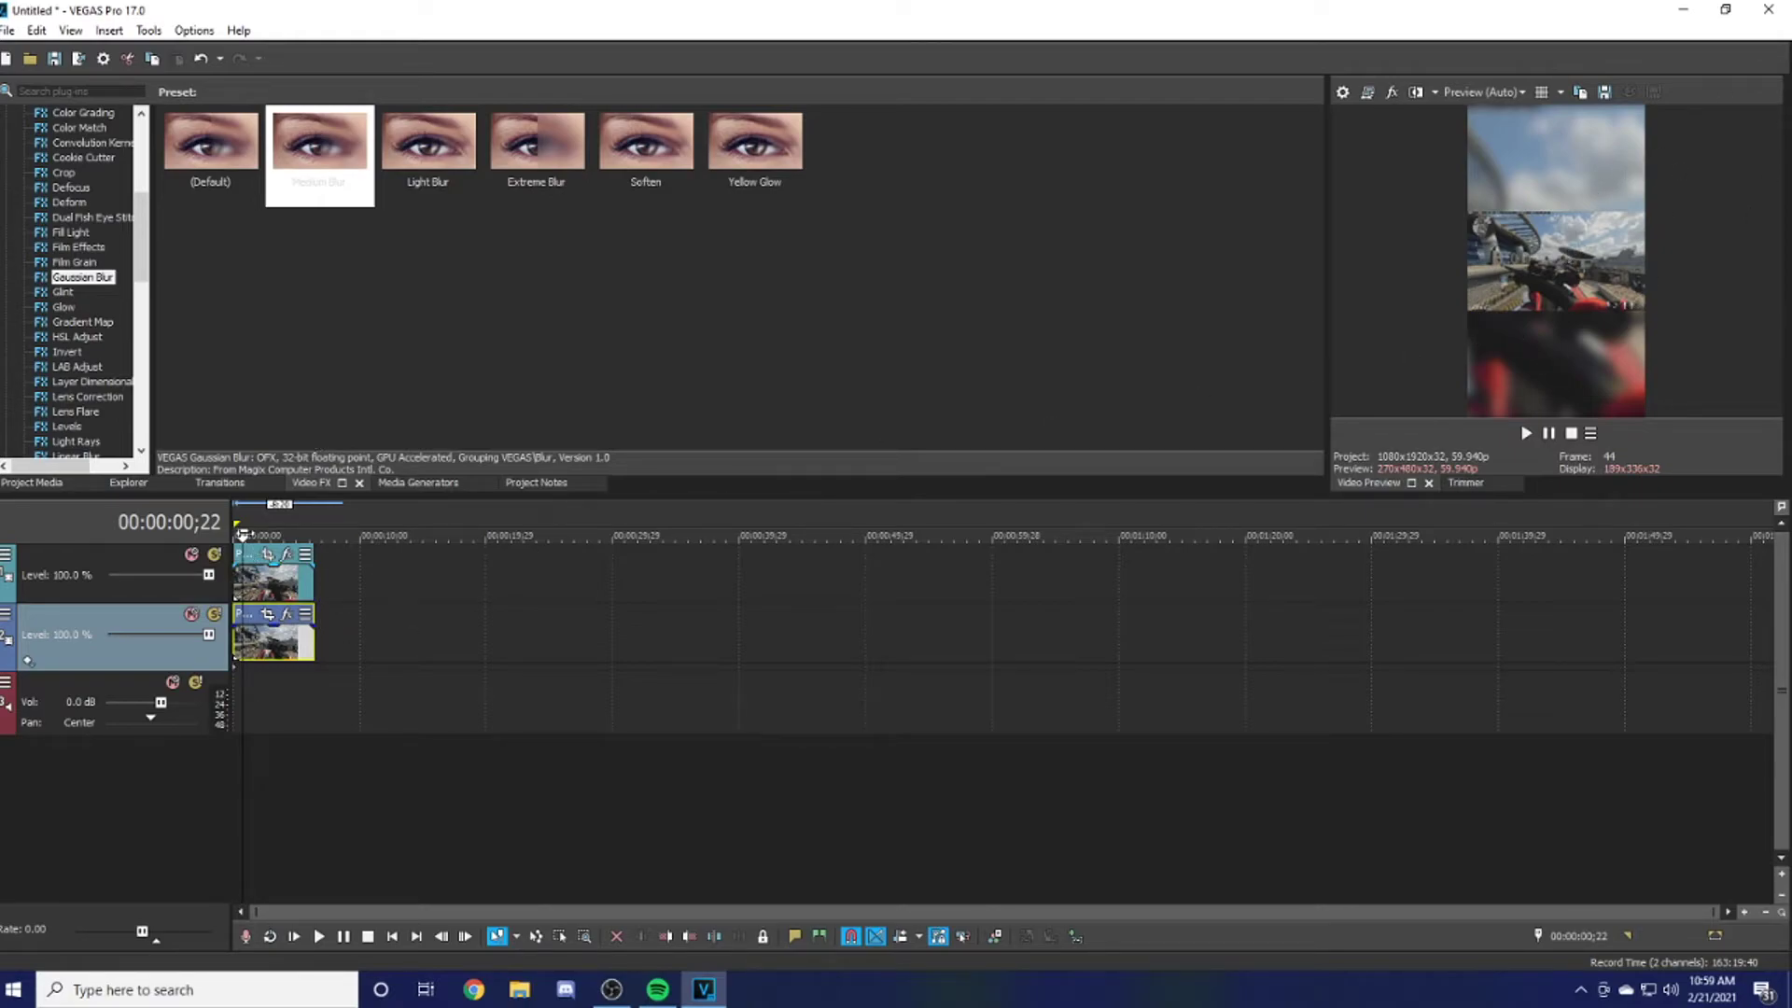
left_click(234, 571)
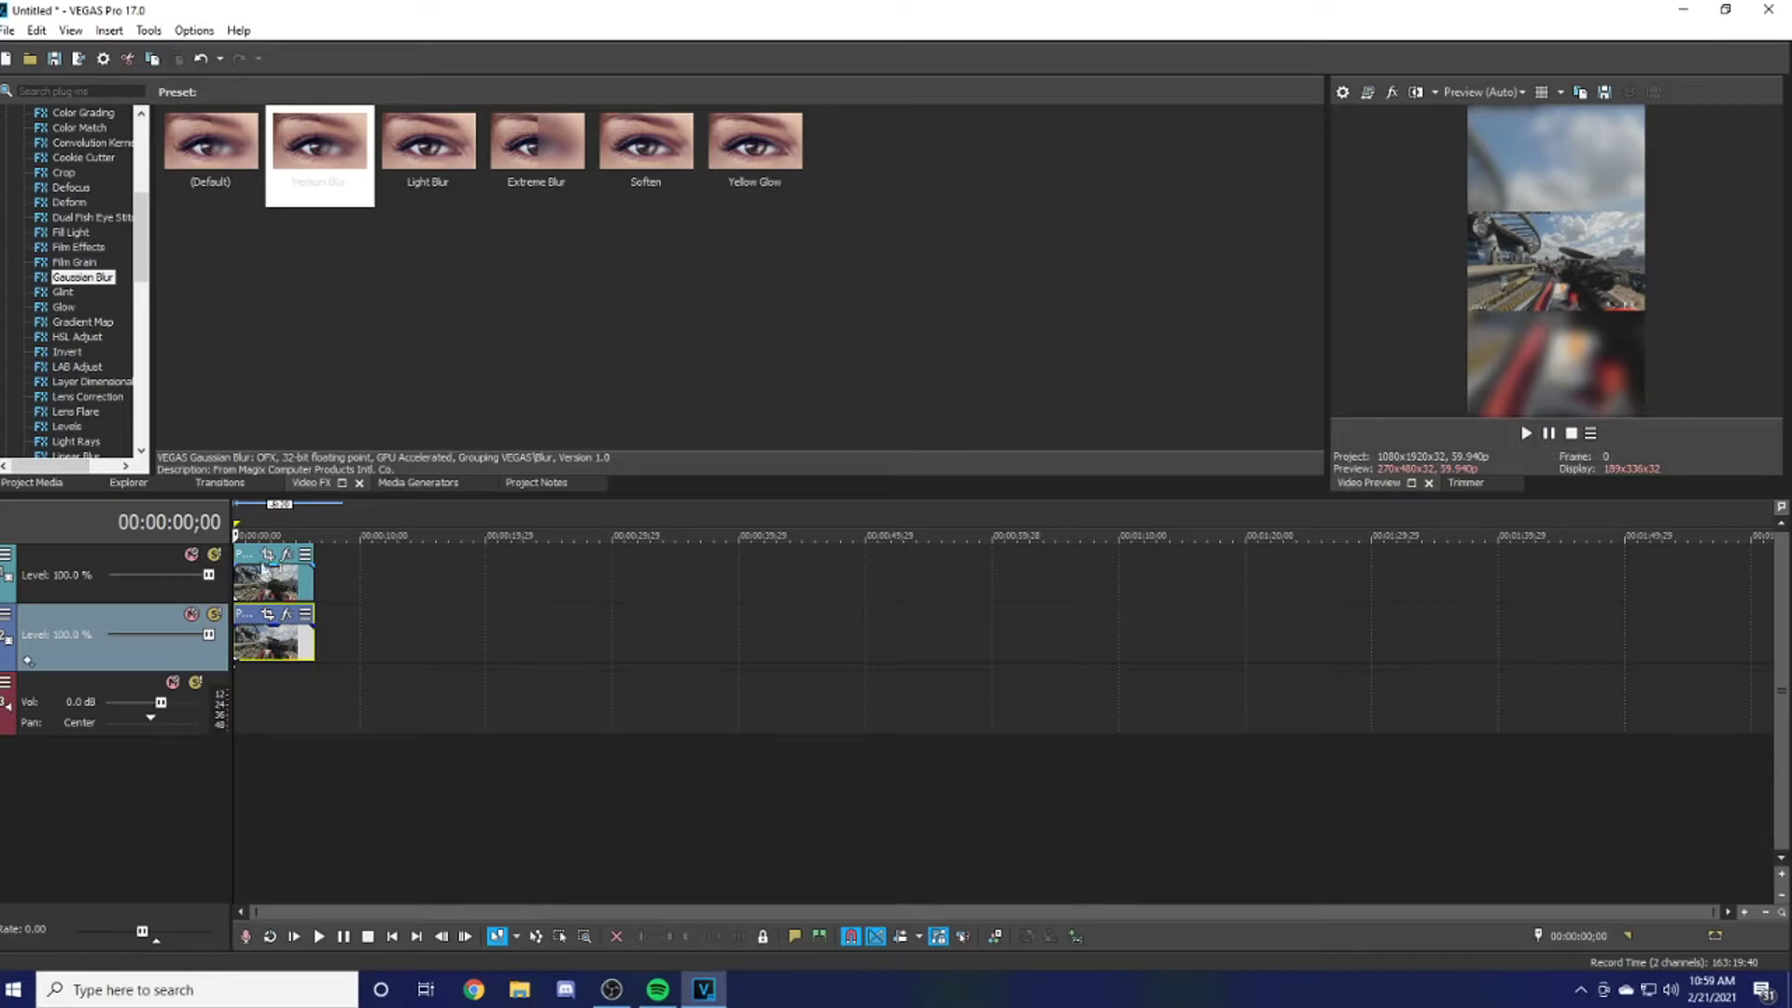
right_click(20, 627)
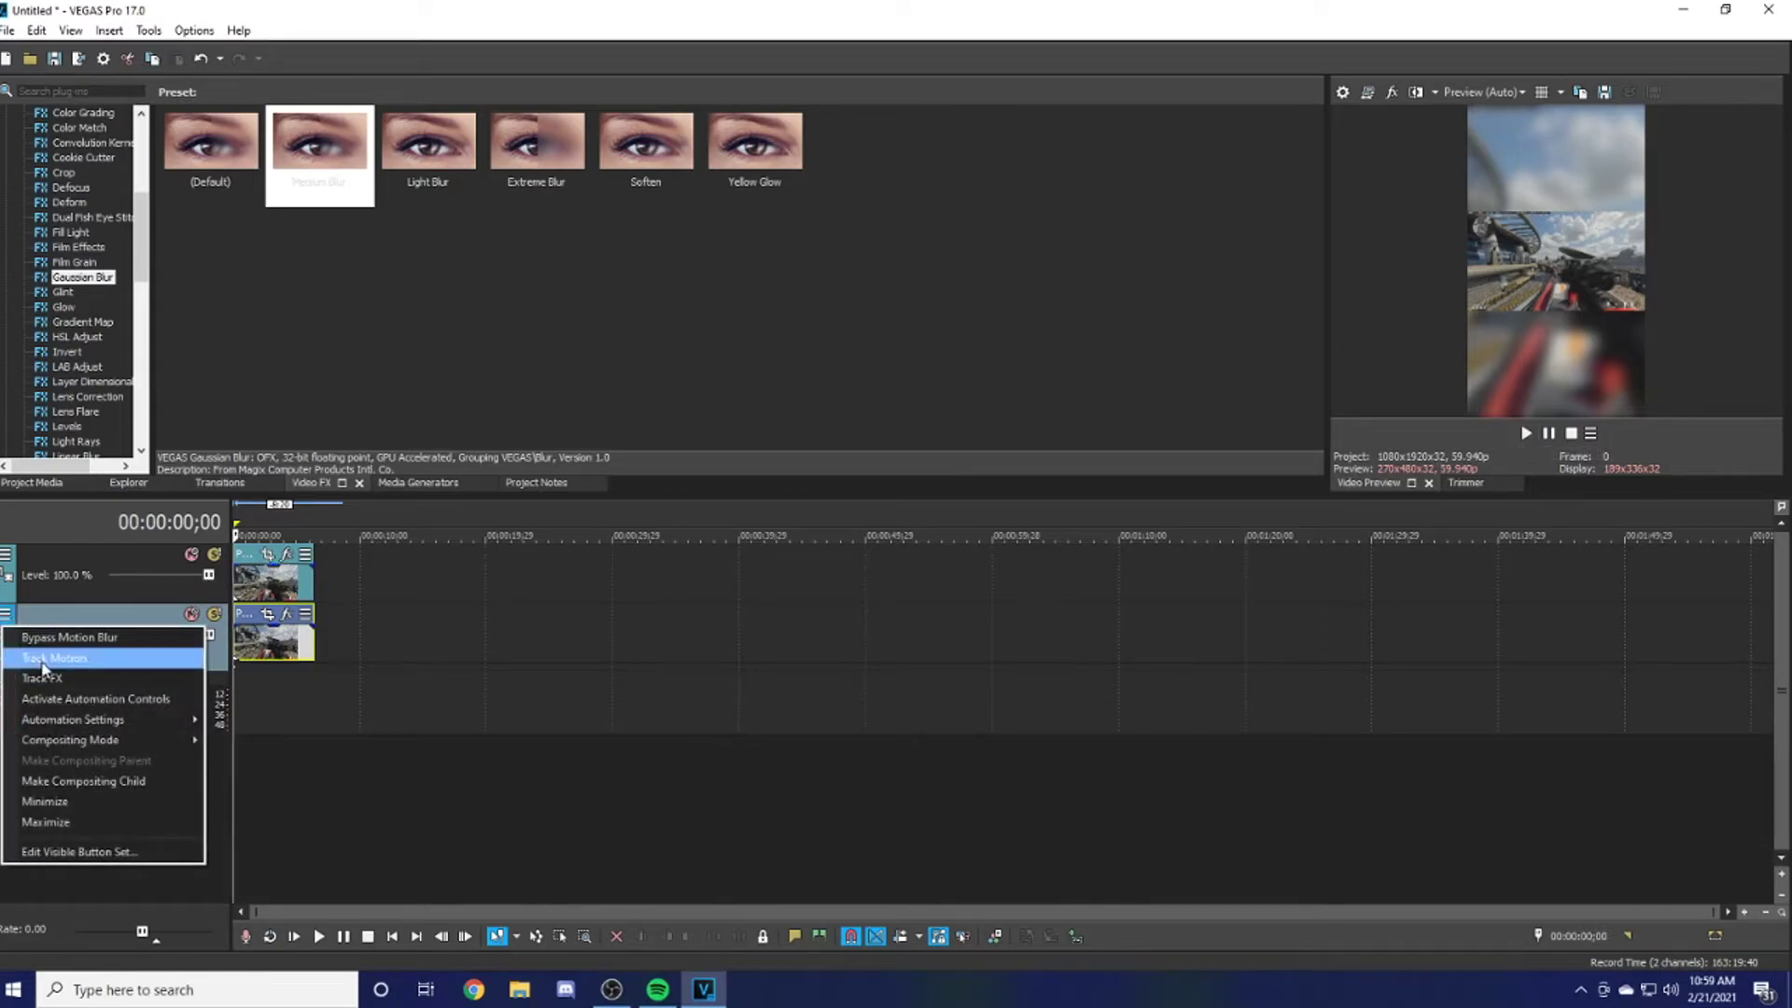
left_click(42, 662)
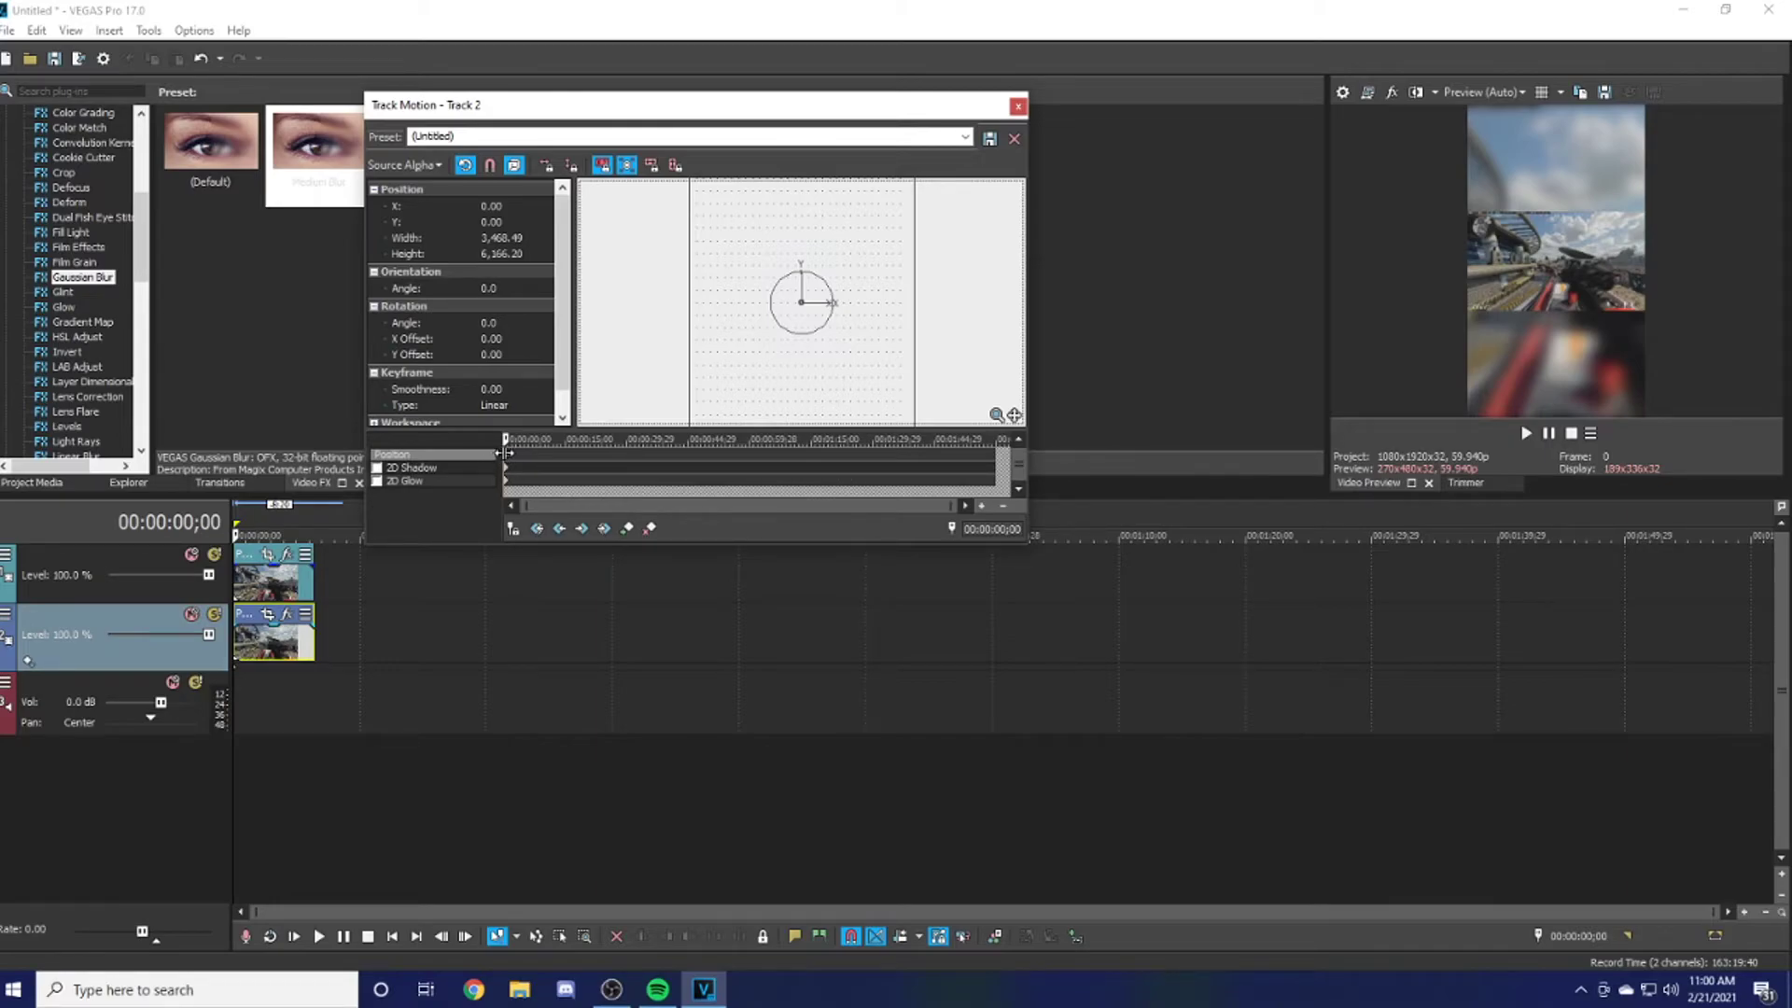
scroll(728, 301, "down", 5)
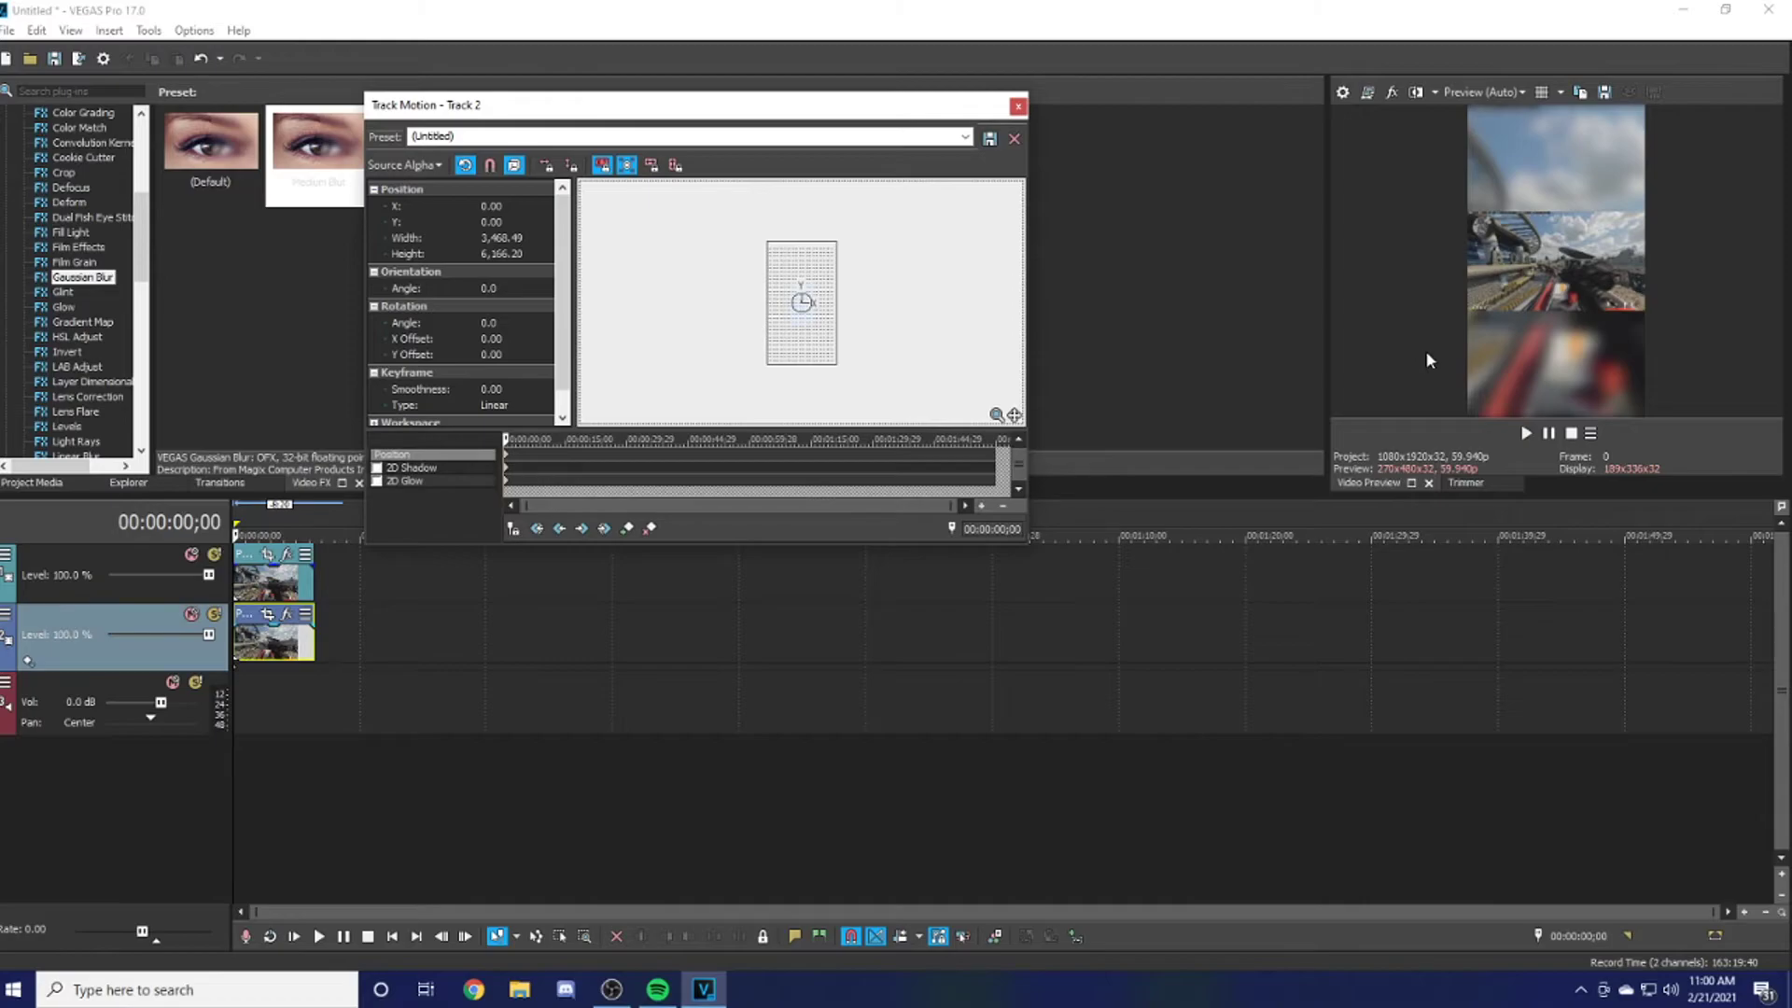
left_click(1017, 106)
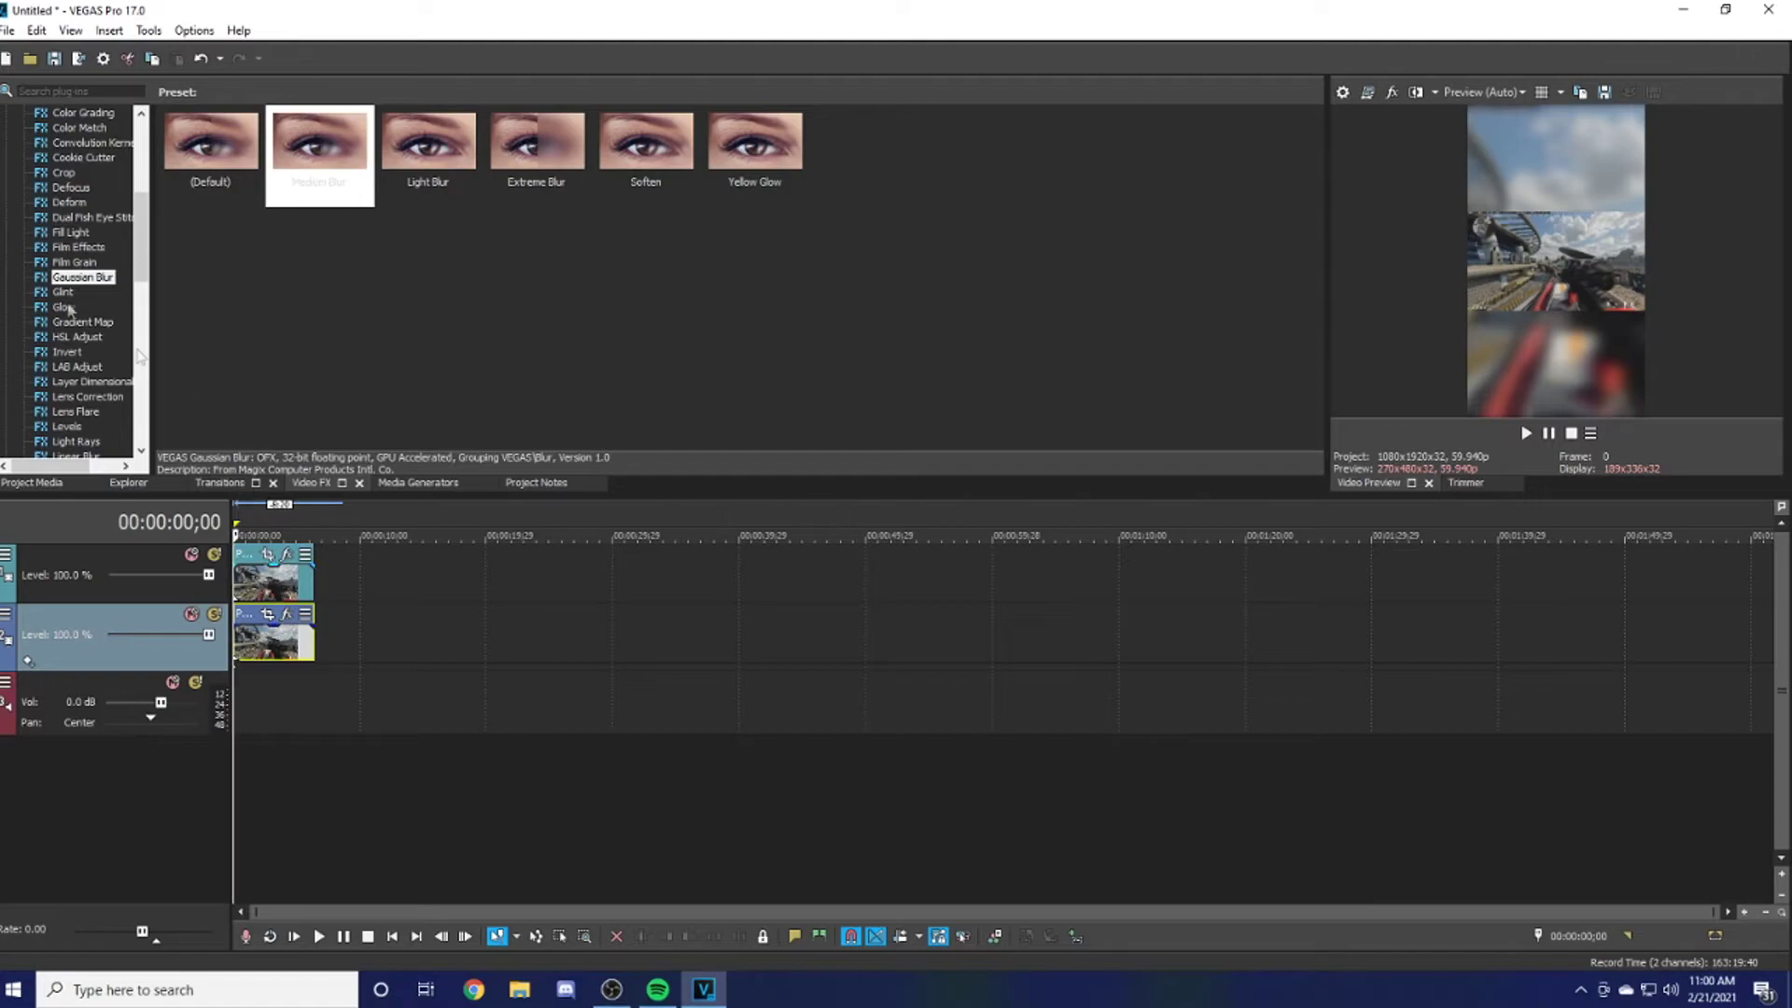
- In Render As, use the MAGIX AVC/AAC MP4 Tik Tok template and set the output folder to E:\TikTok
left_click(11, 32)
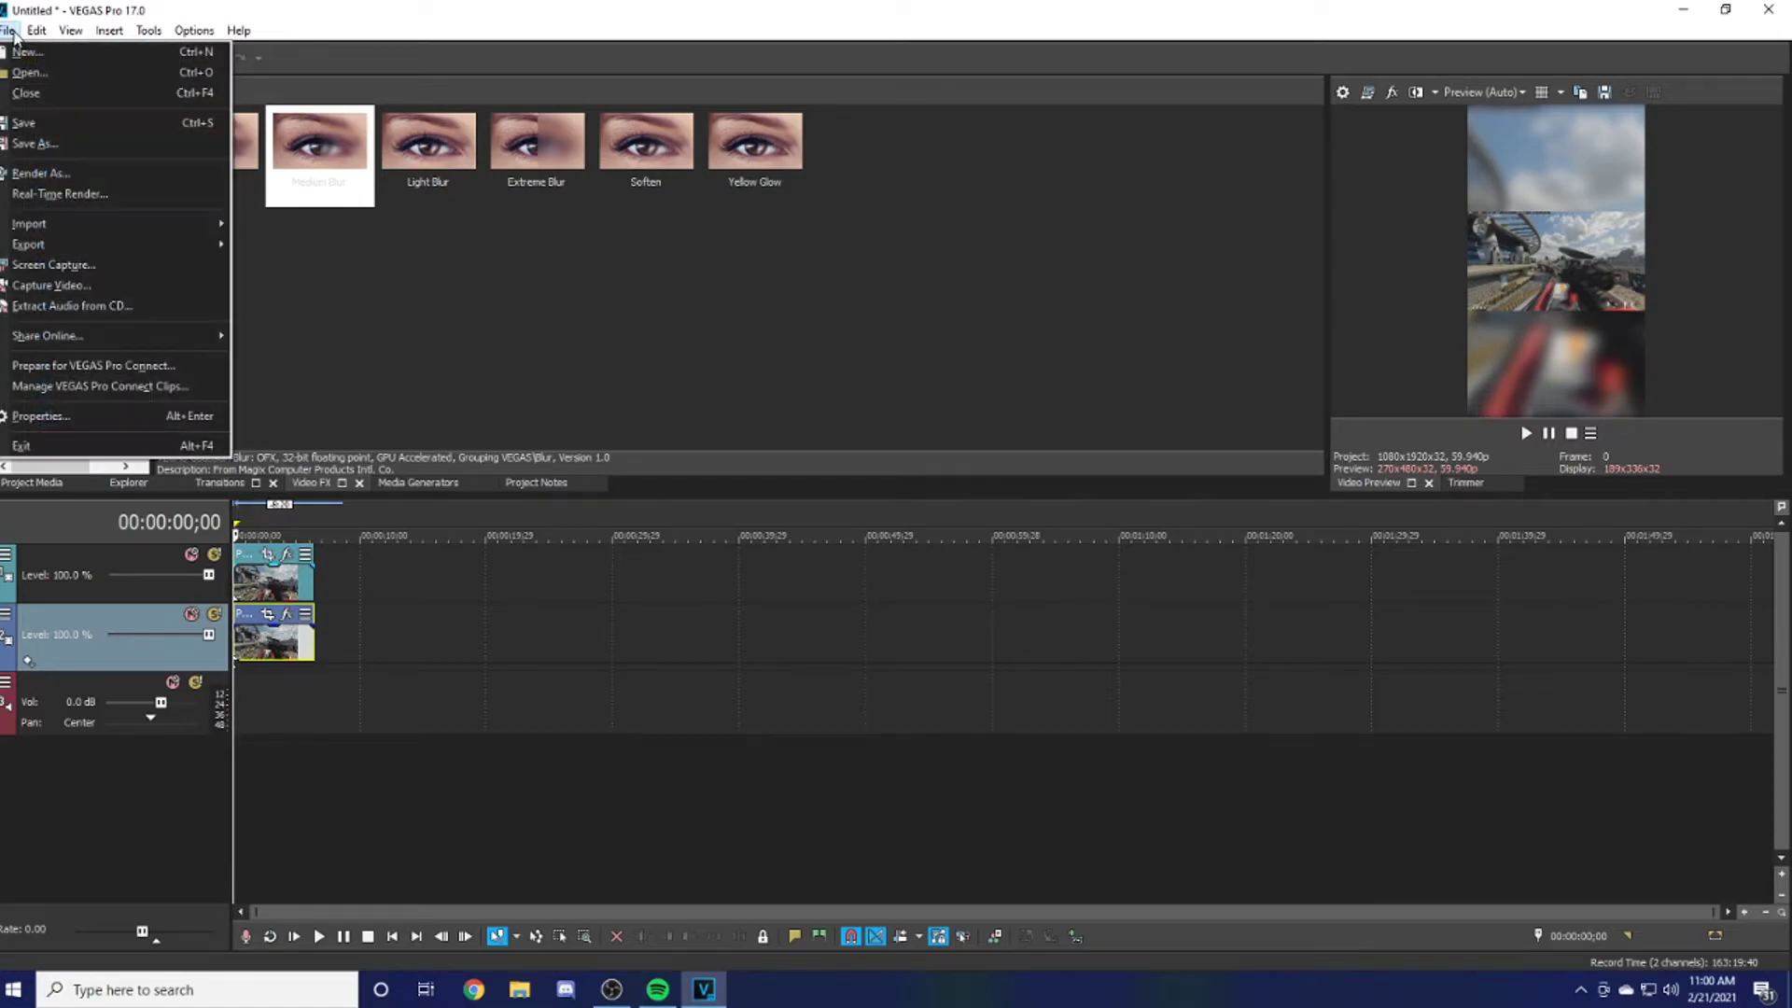
left_click(84, 173)
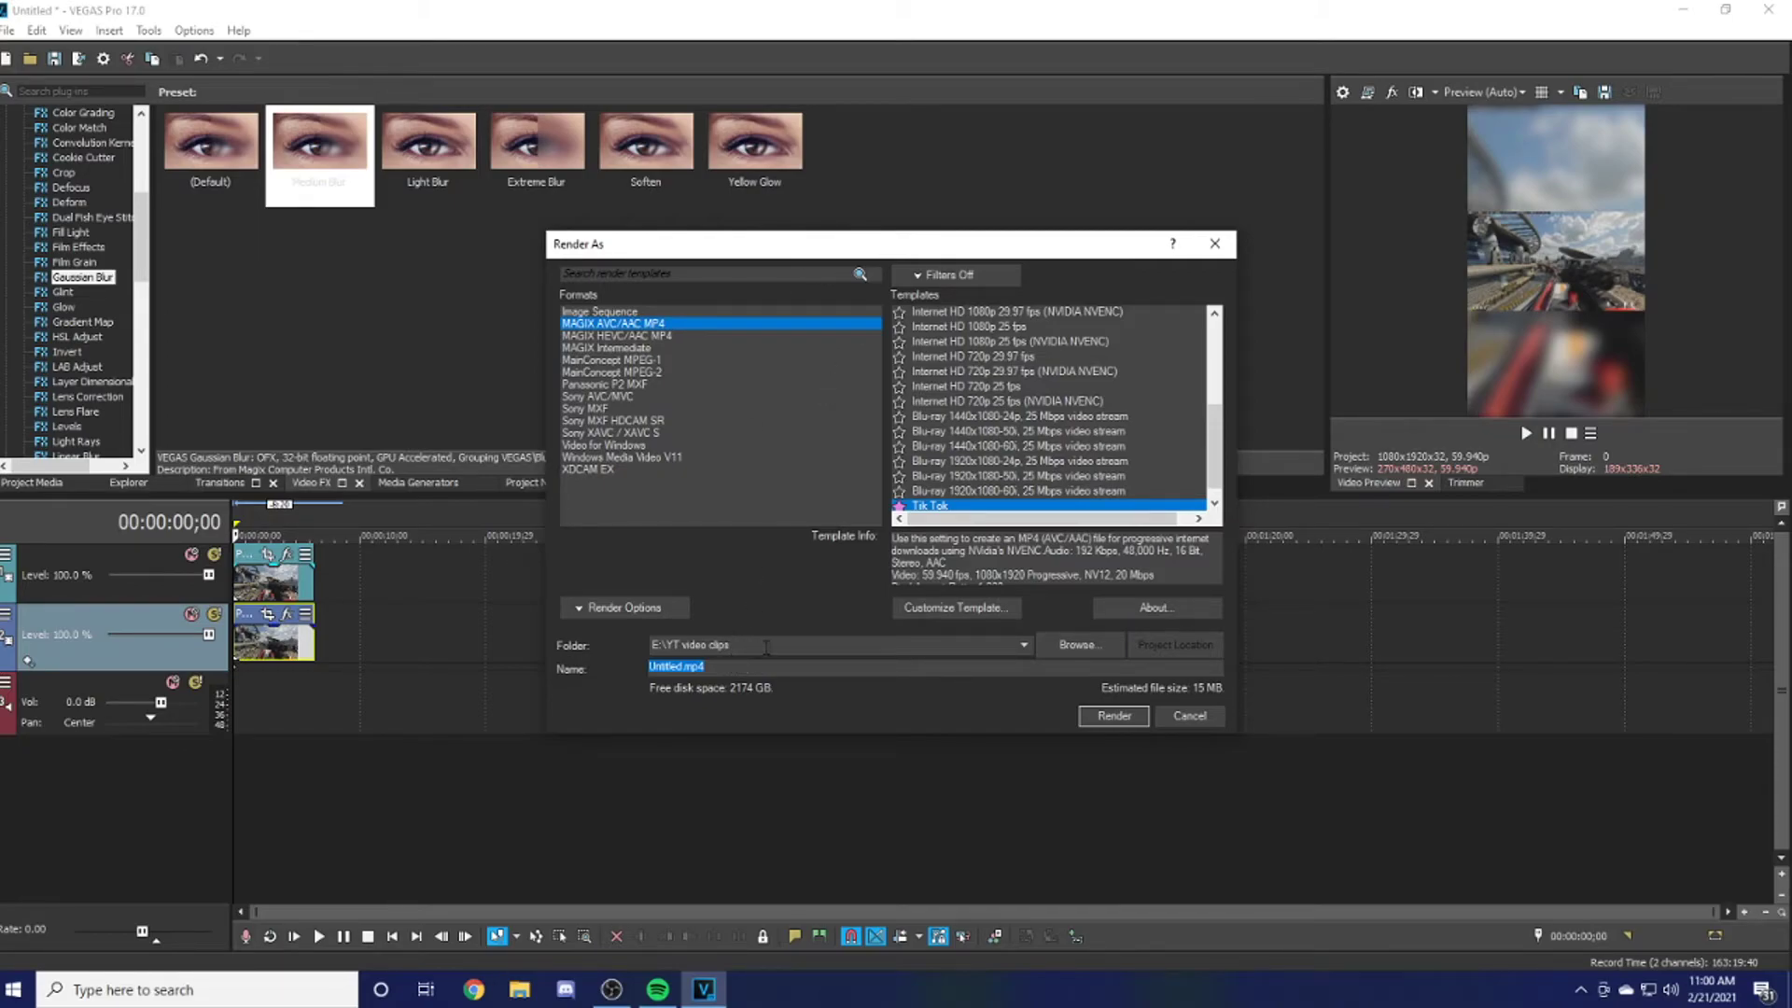
left_click(1024, 646)
left_click(898, 674)
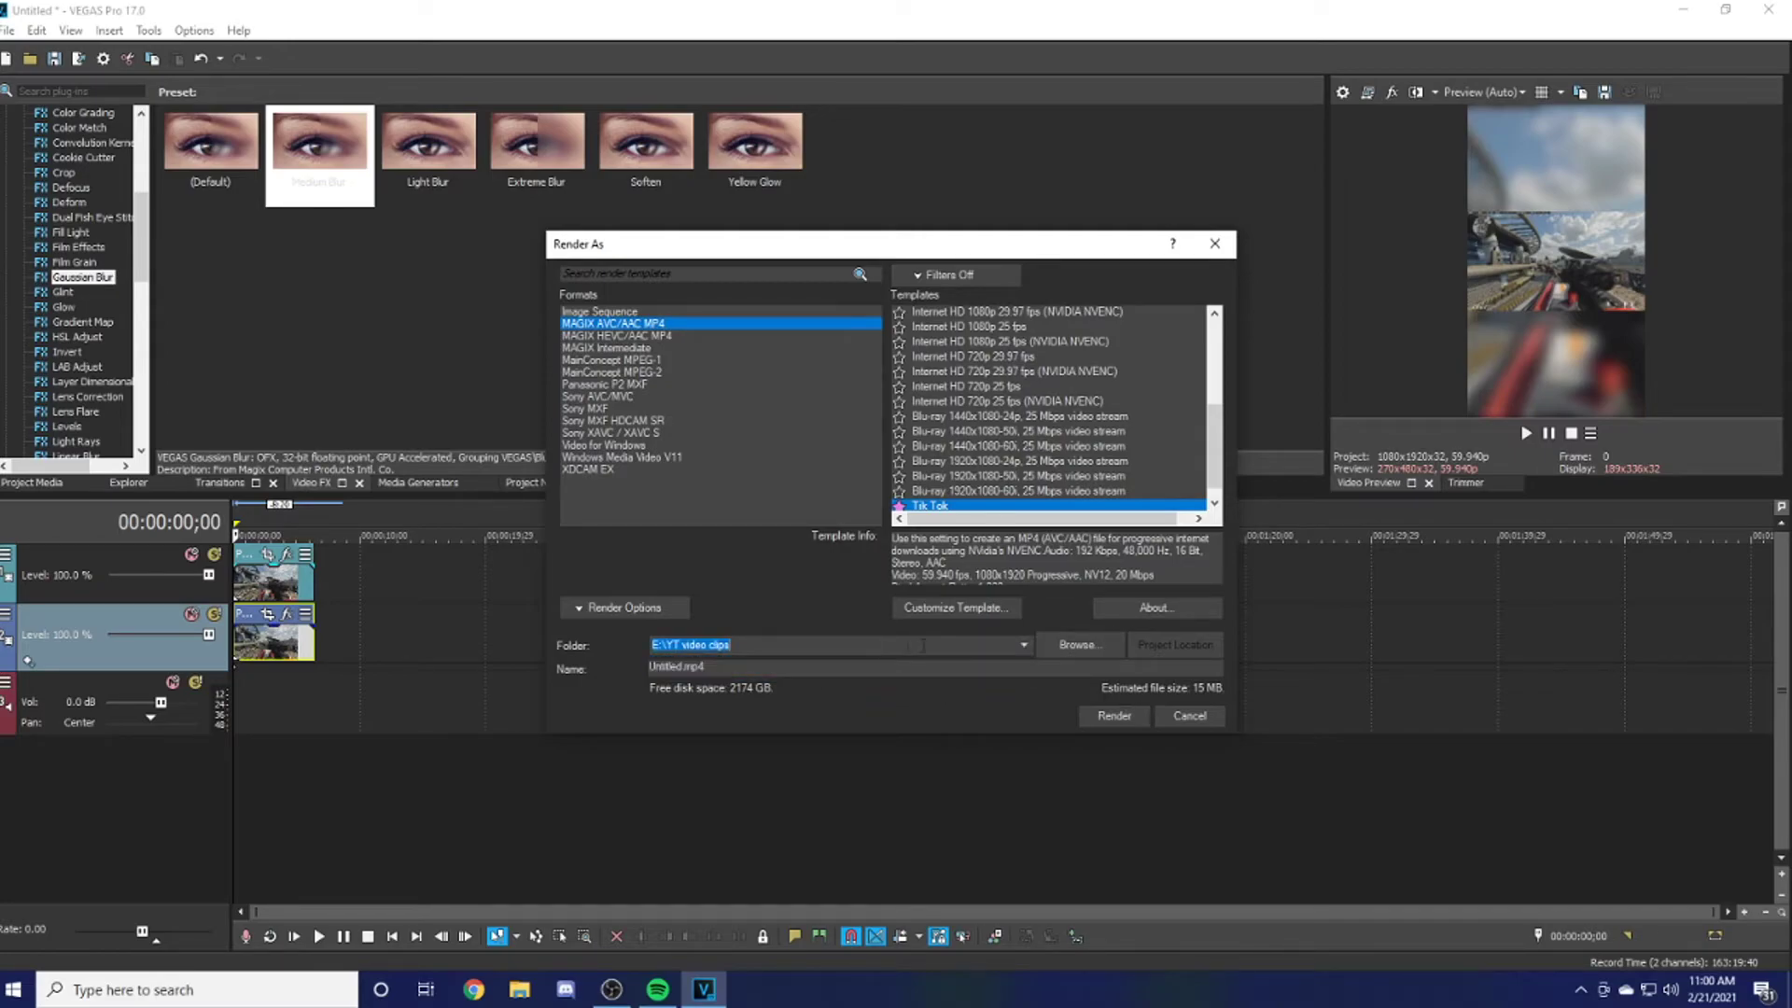
left_click(1078, 645)
scroll(660, 578, "down", 15)
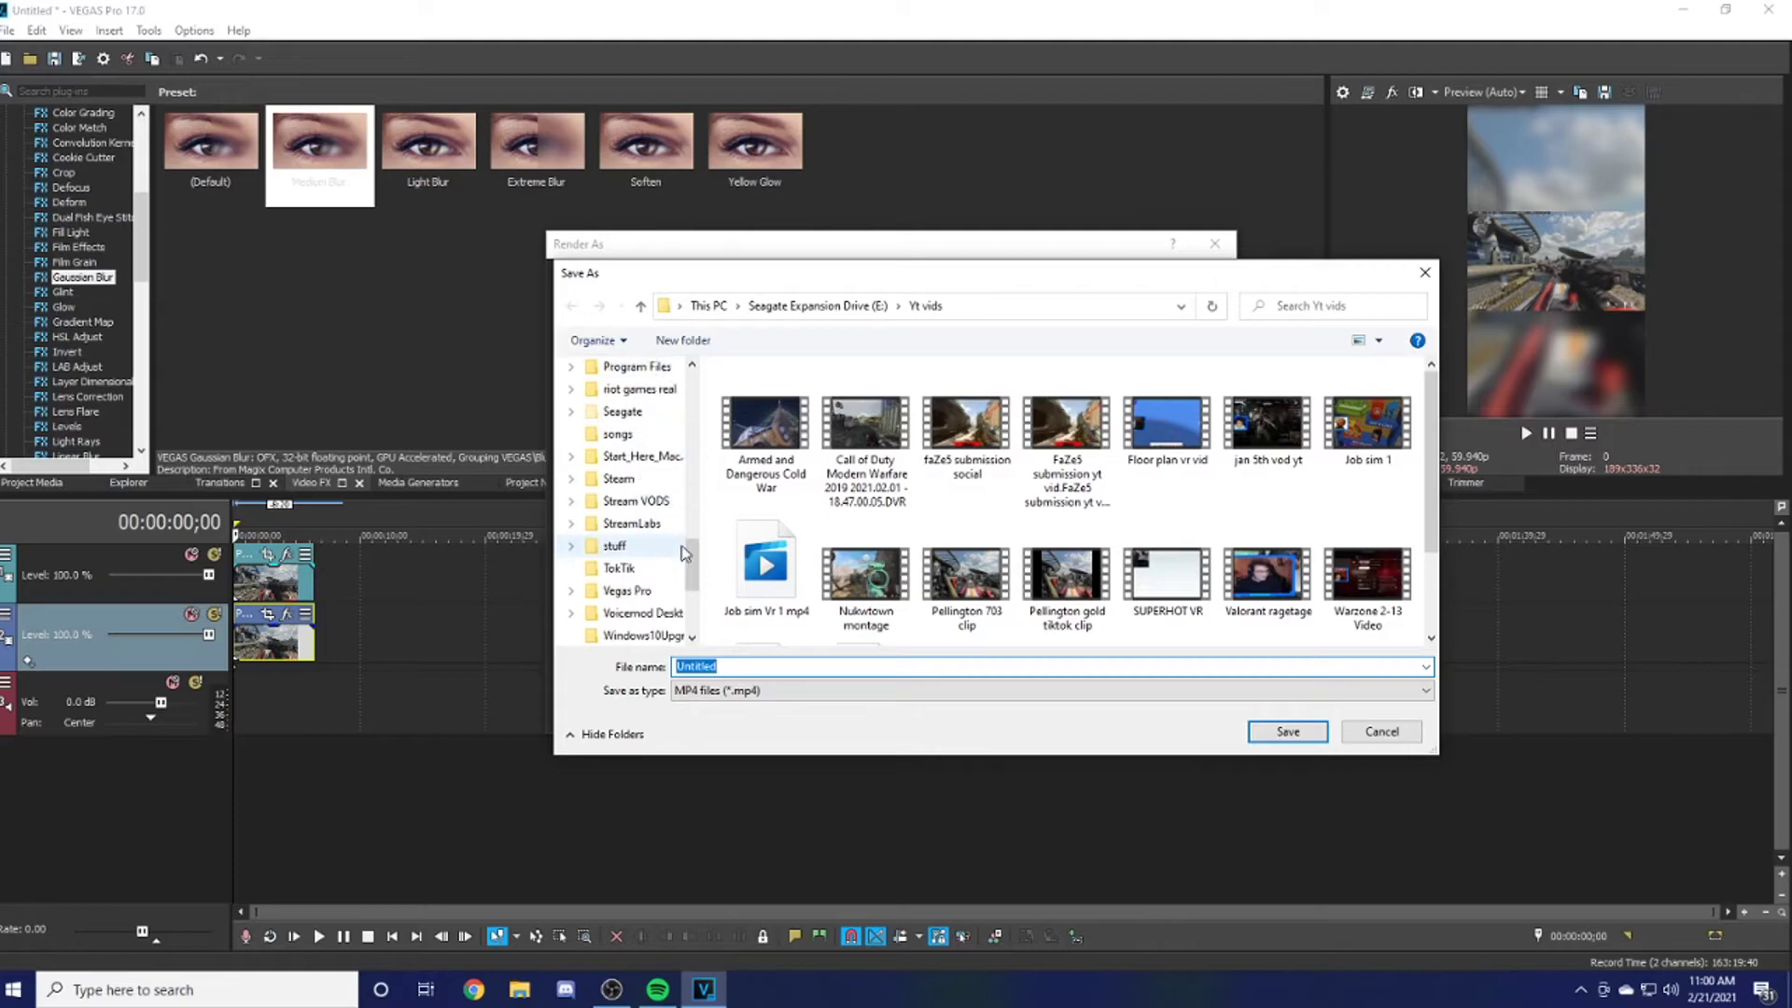
scroll(656, 546, "up", 3)
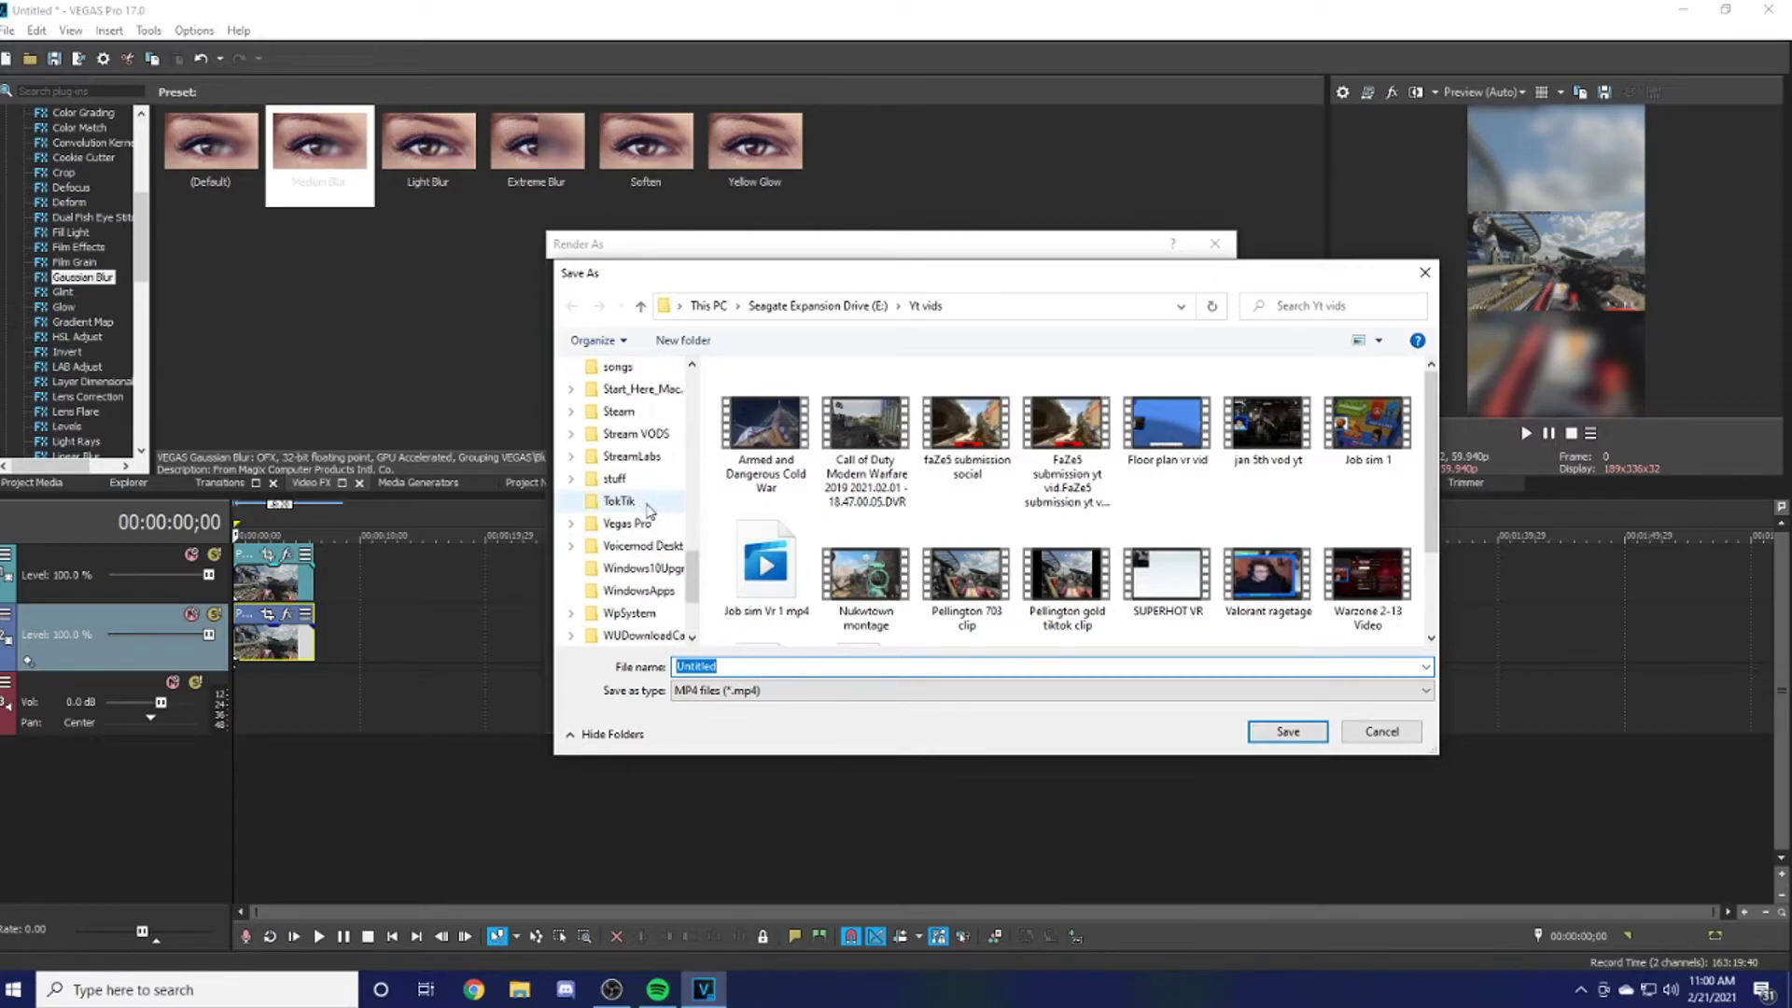
left_click(650, 504)
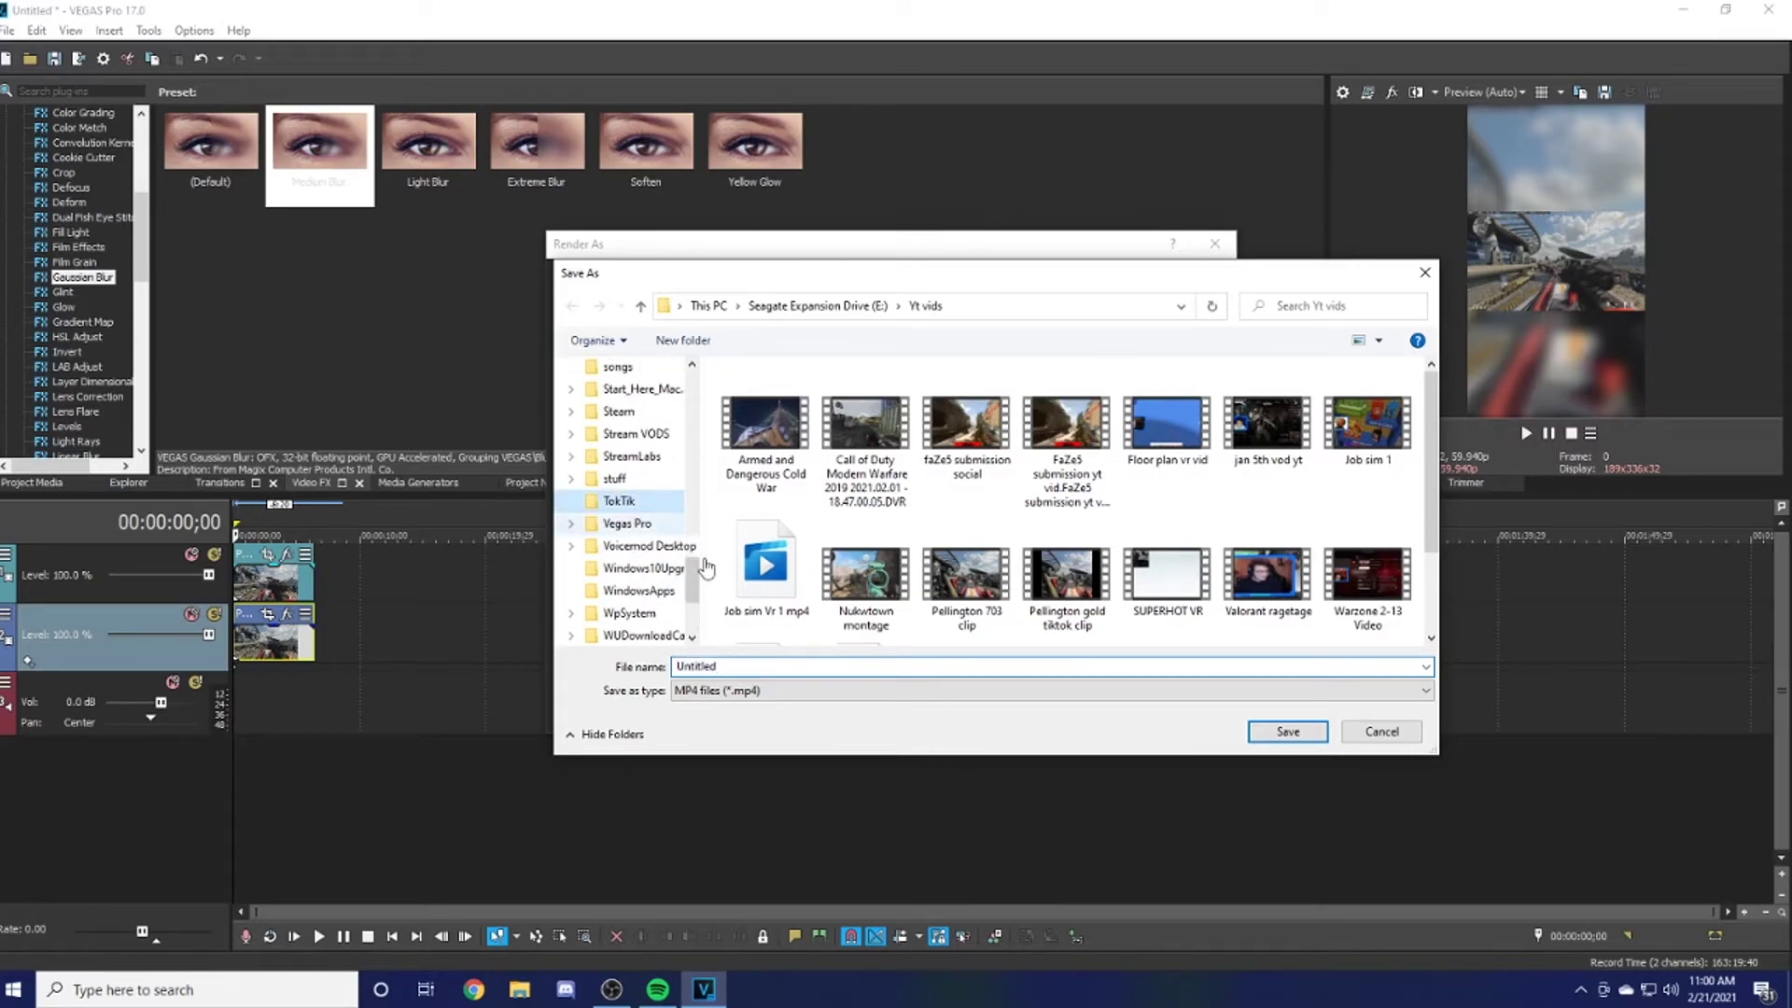
left_click(1290, 733)
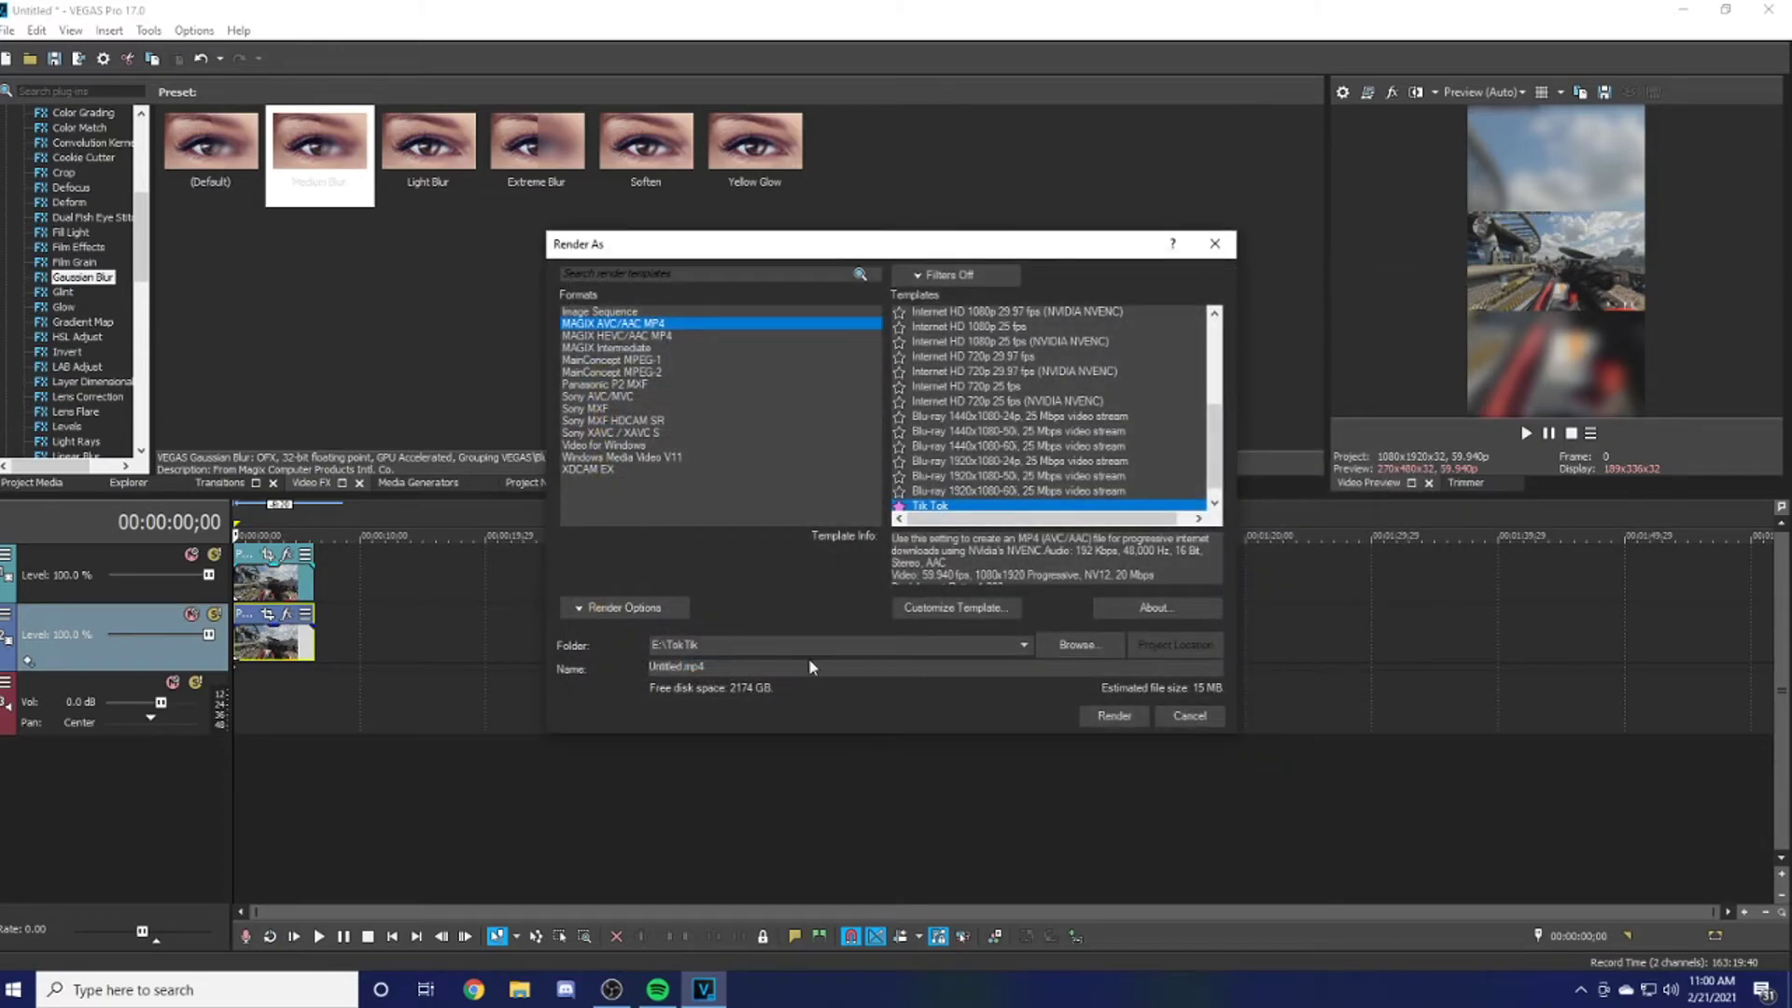
- Replace the output file name Untitled.mp4 with pelkington
double_click(810, 667)
key("BackSpace")
type("pelli")
scroll(959, 471, "down", 1)
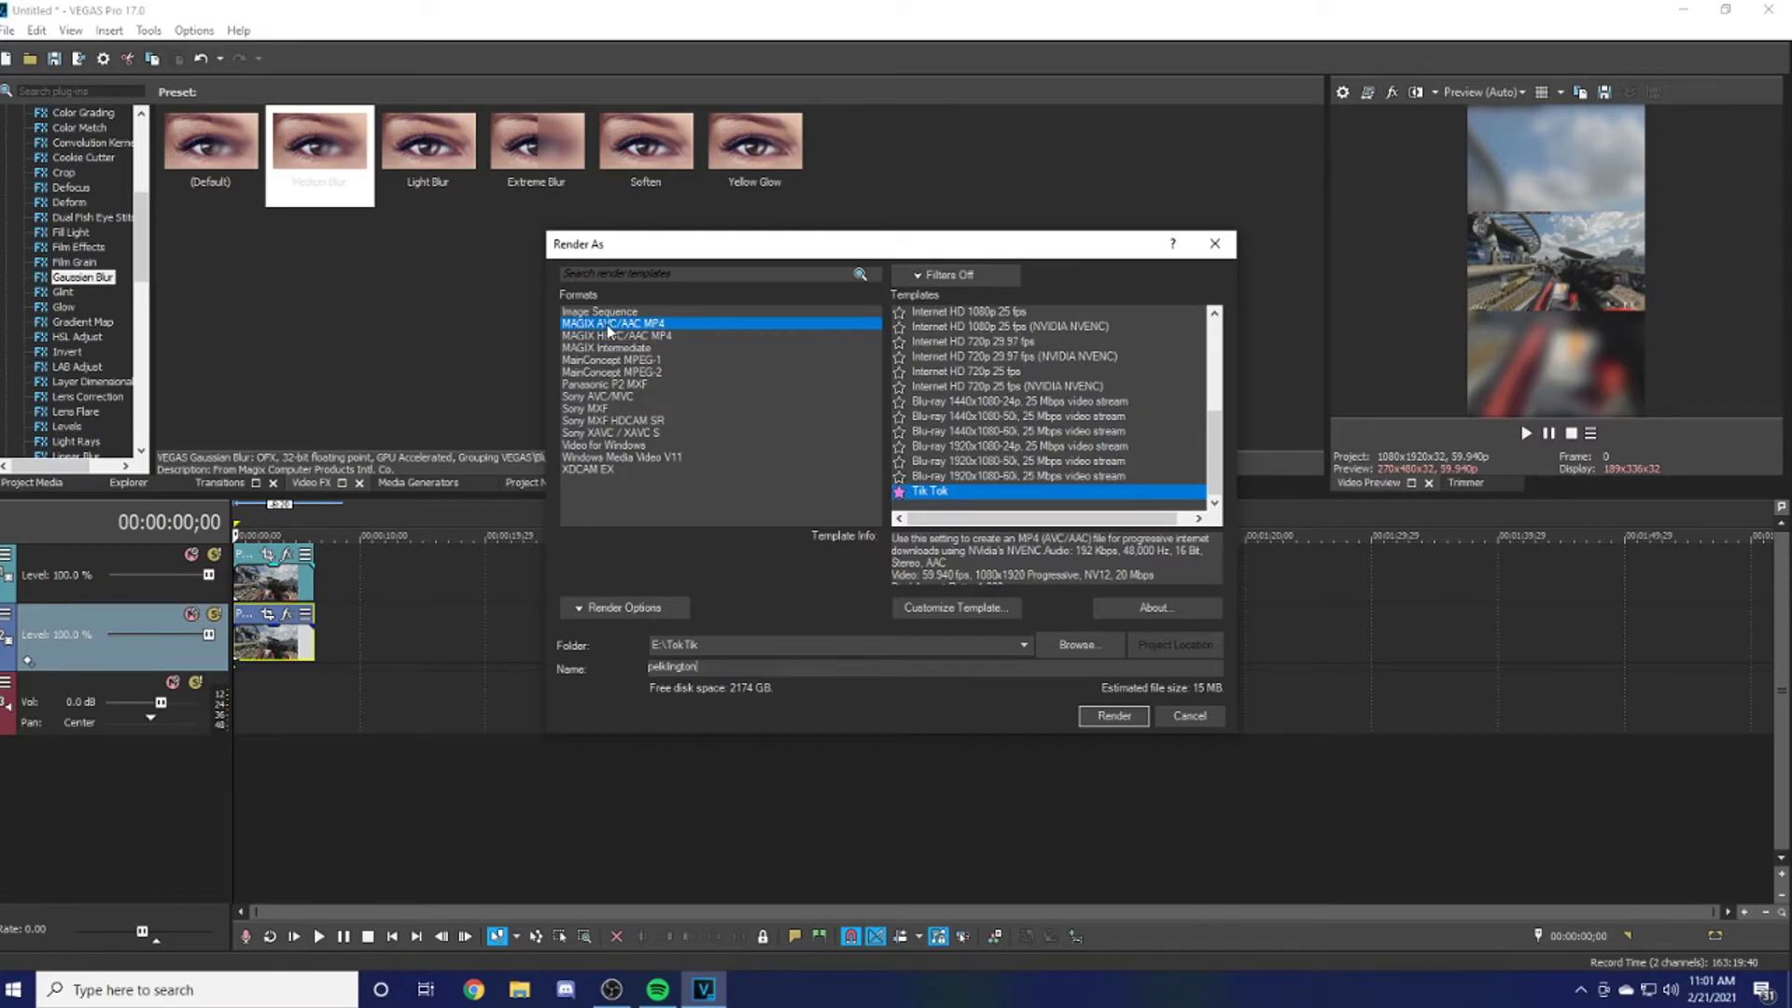
scroll(930, 434, "up", 2)
scroll(930, 421, "down", 2)
- Reselect the Tik Tok render template (1080x1920, 59.940 fps, 20,000,000 bps average)
left_click(947, 495)
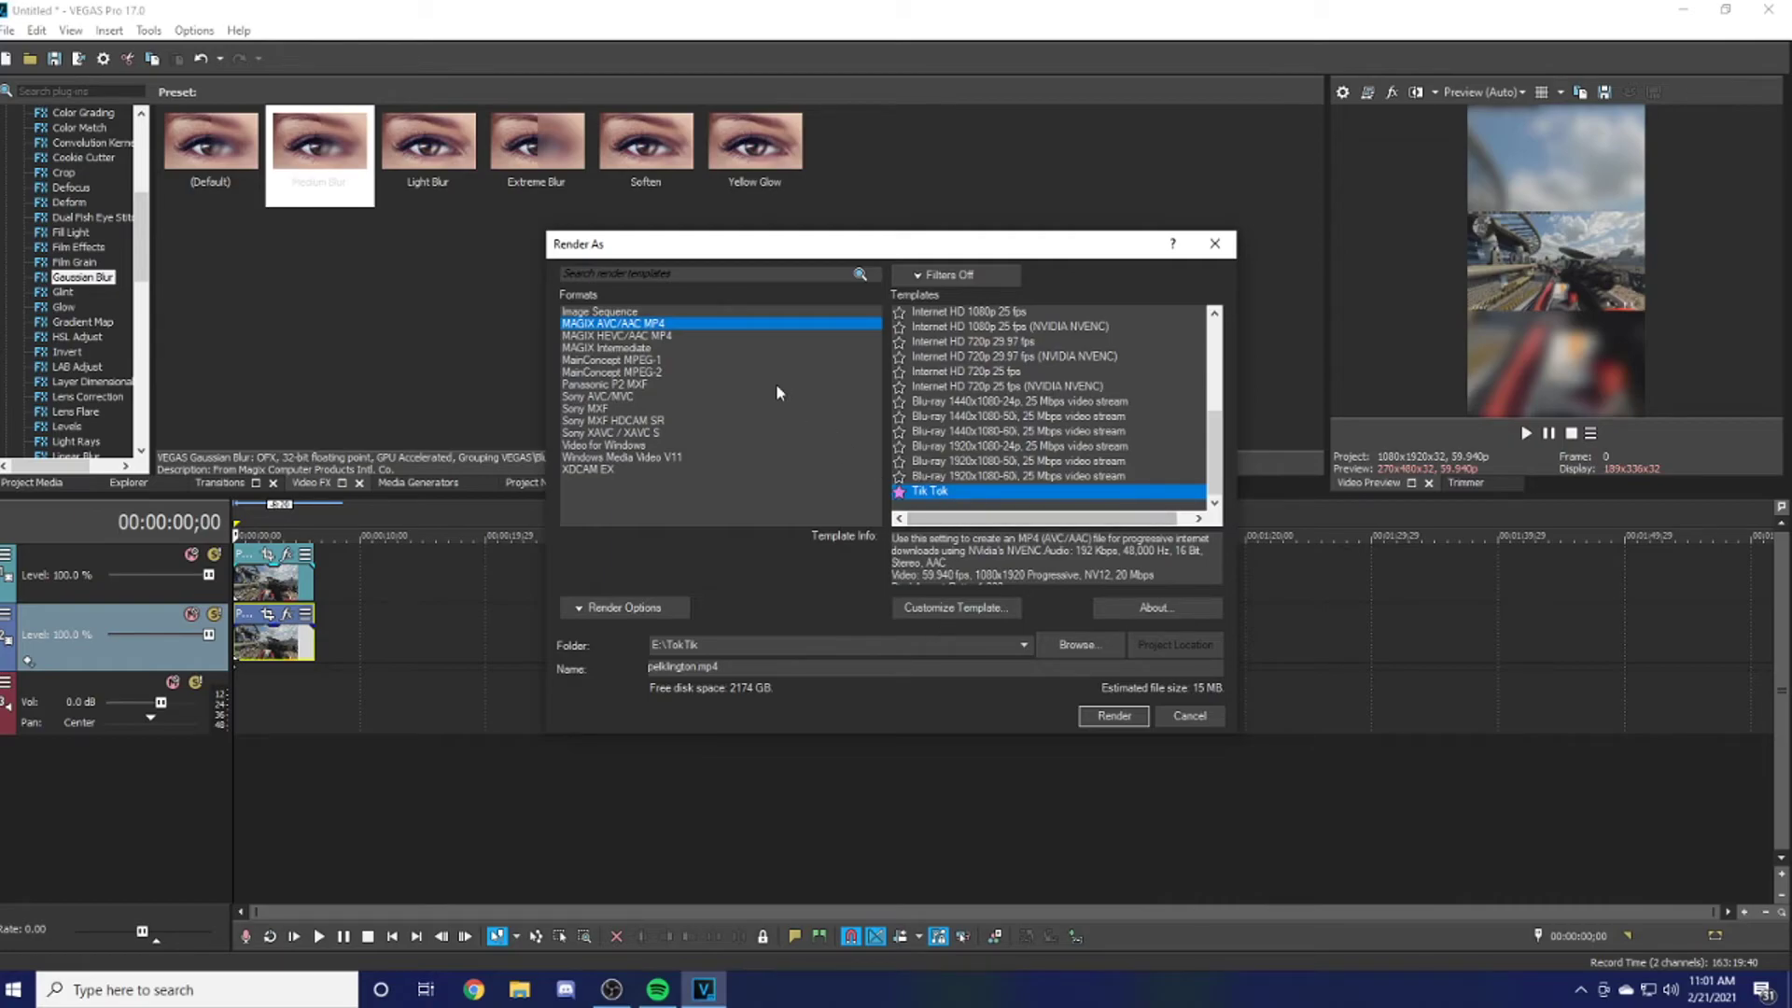
scroll(984, 377, "up", 2)
scroll(972, 375, "down", 2)
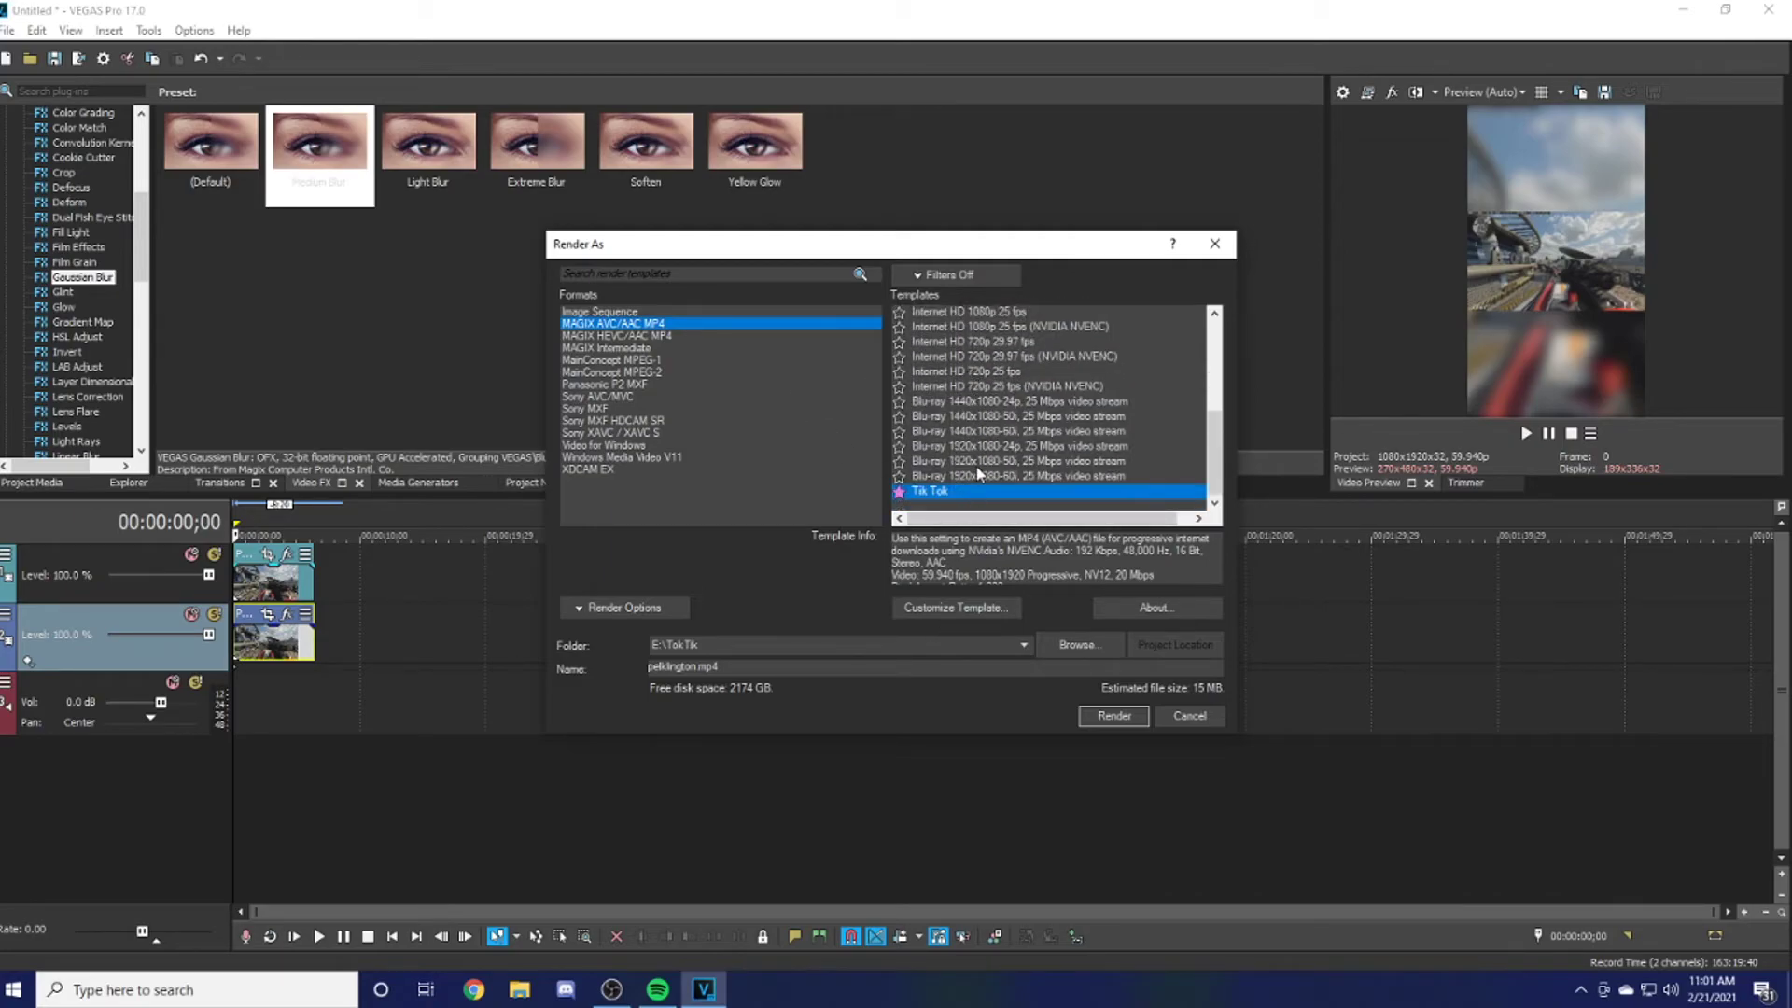
scroll(971, 375, "up", 2)
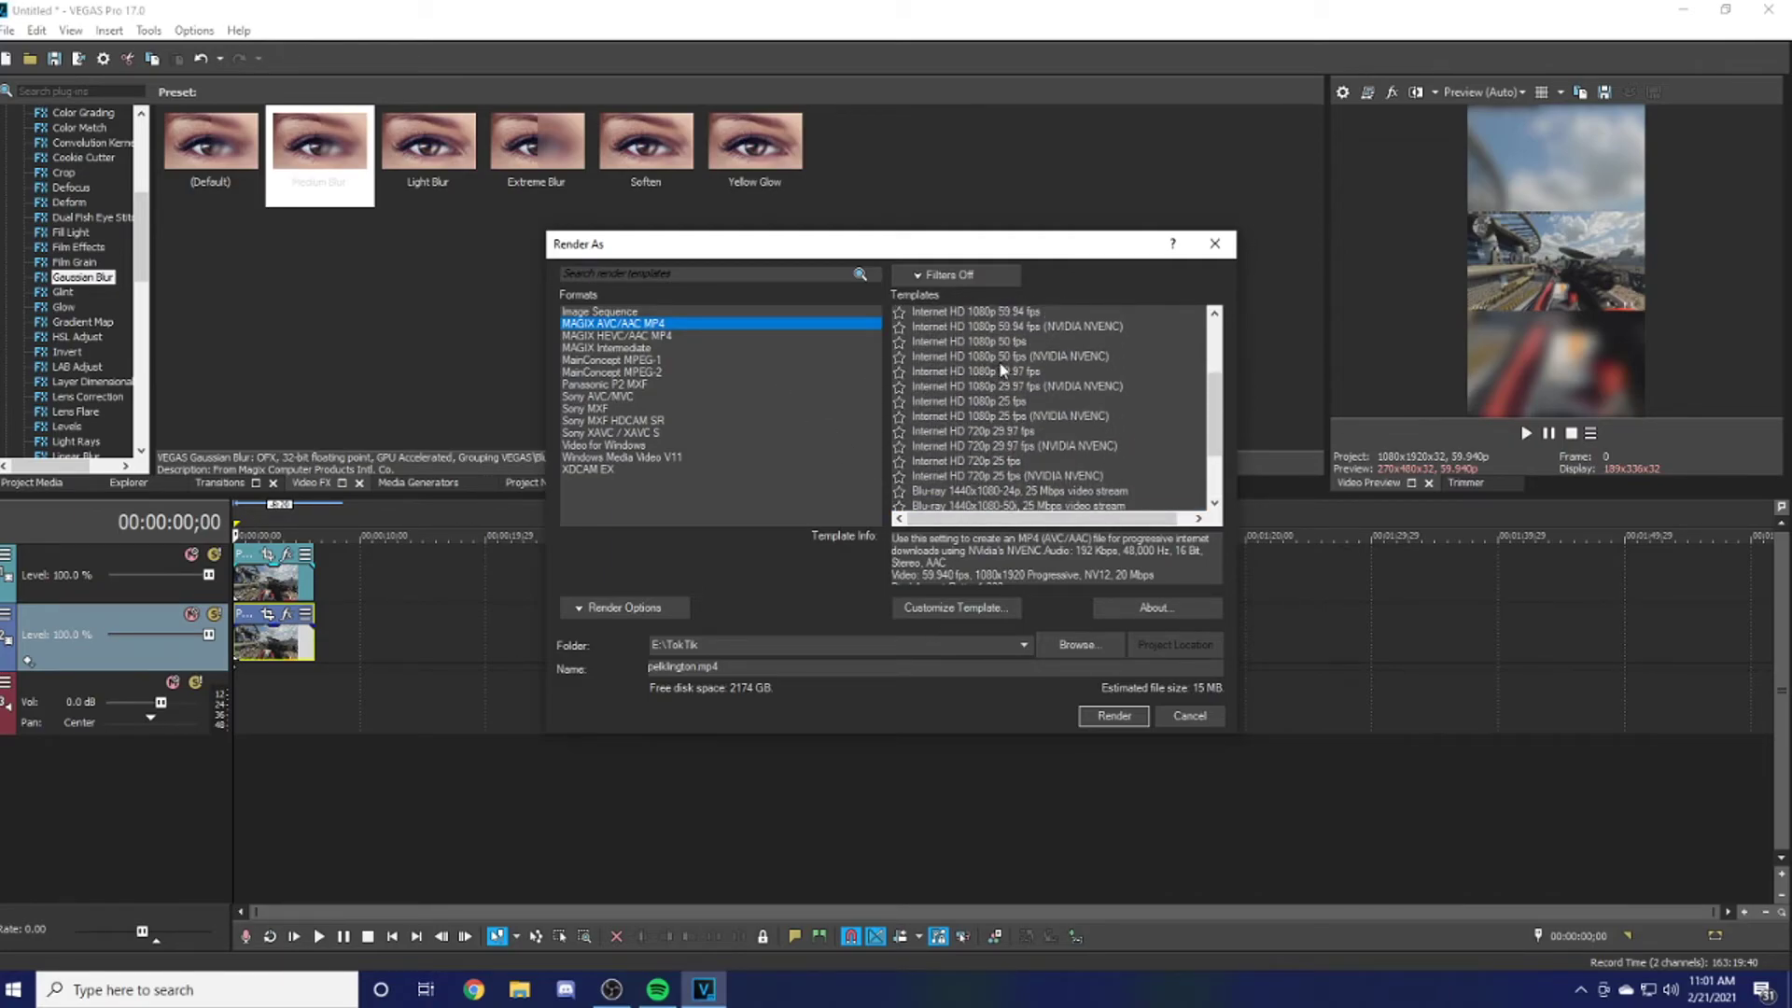
scroll(999, 370, "up", 1)
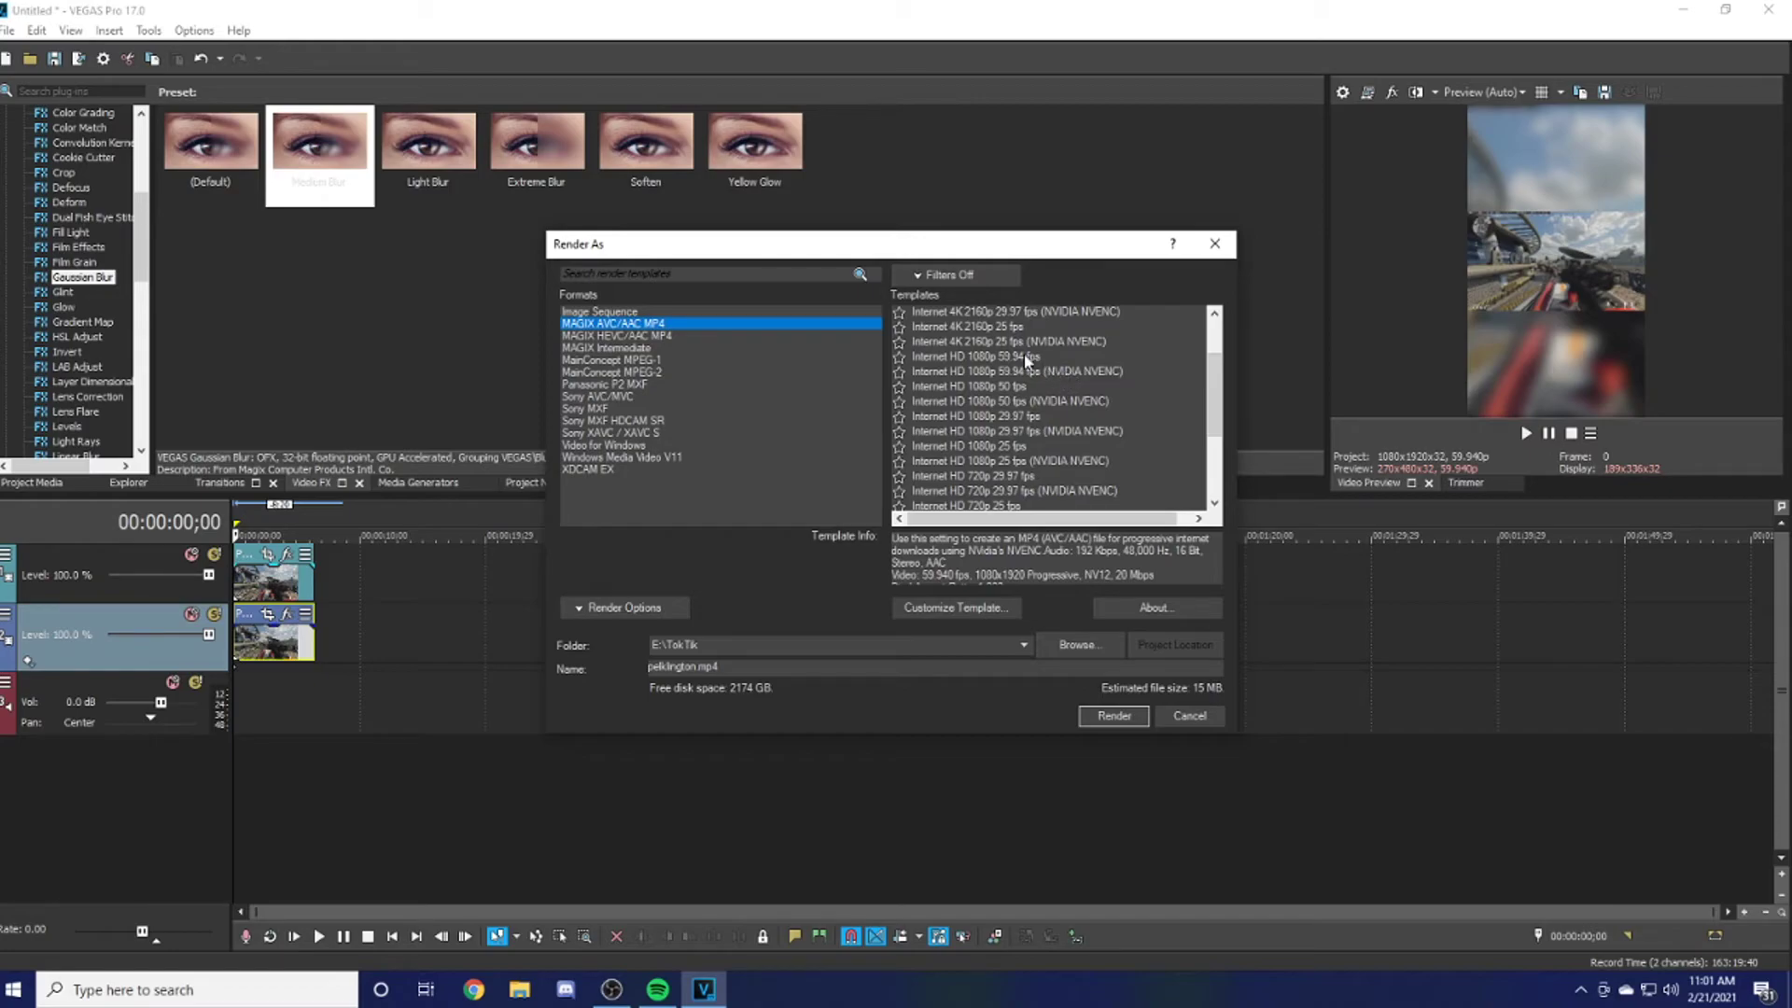
scroll(1041, 400, "down", 3)
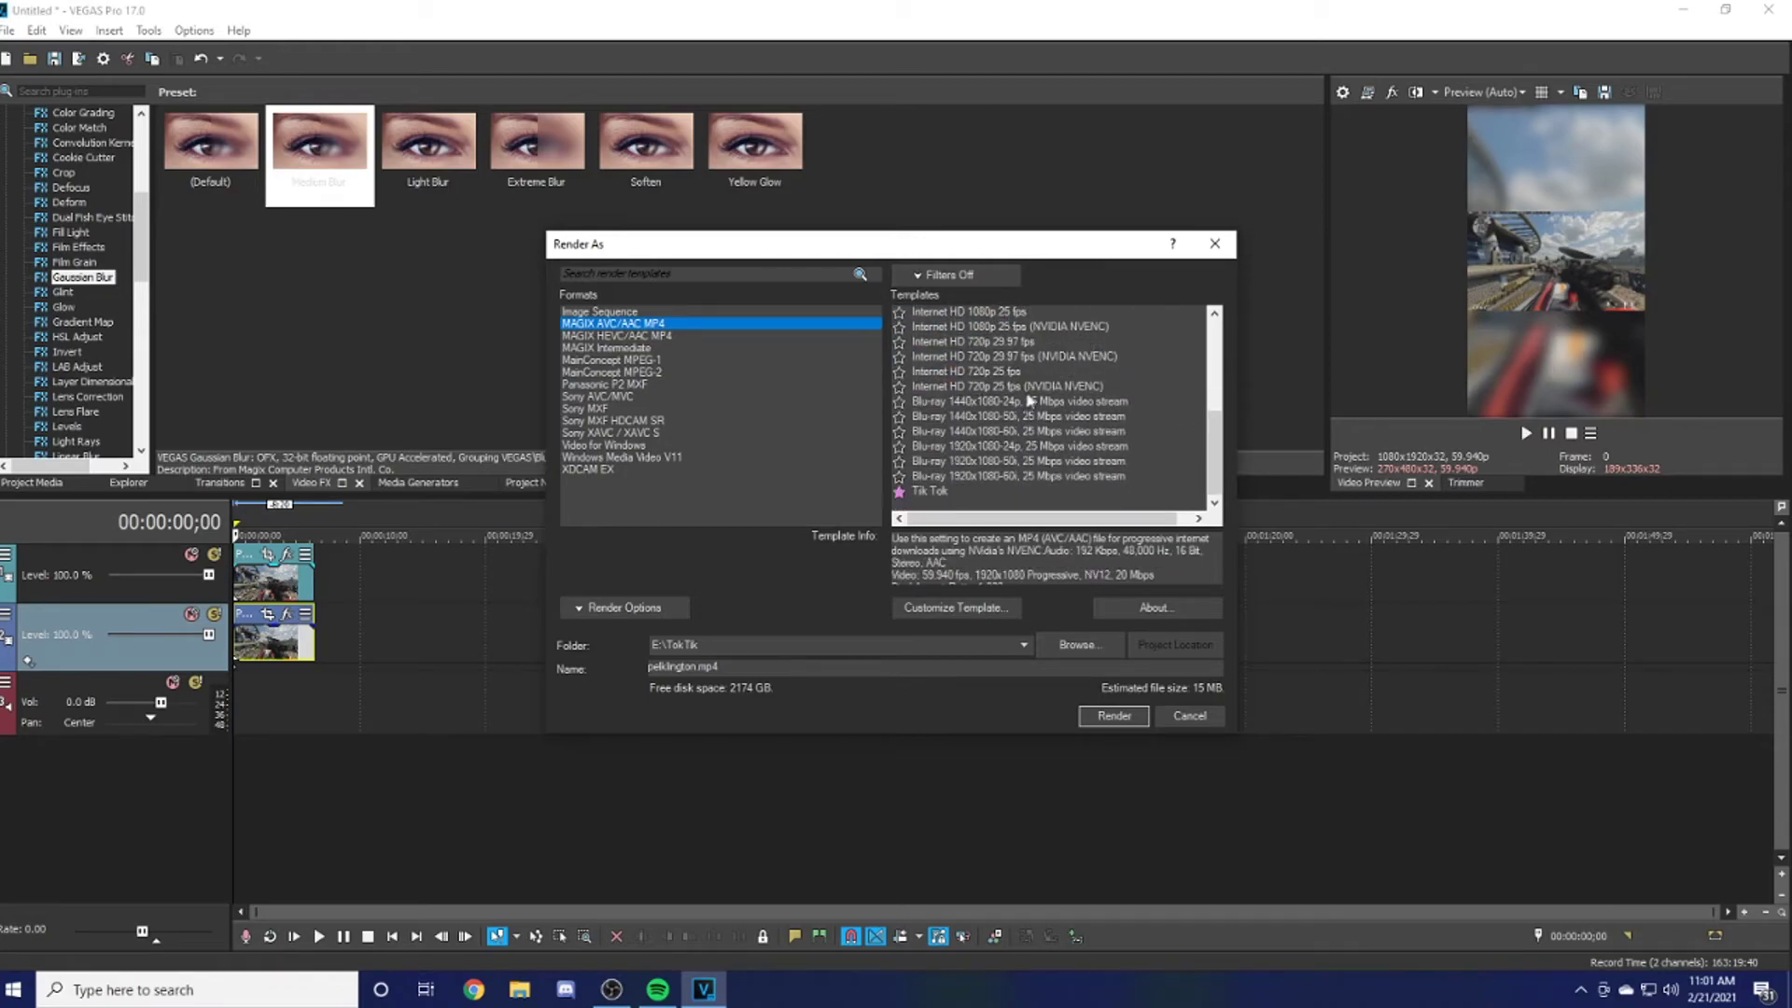
left_click(957, 492)
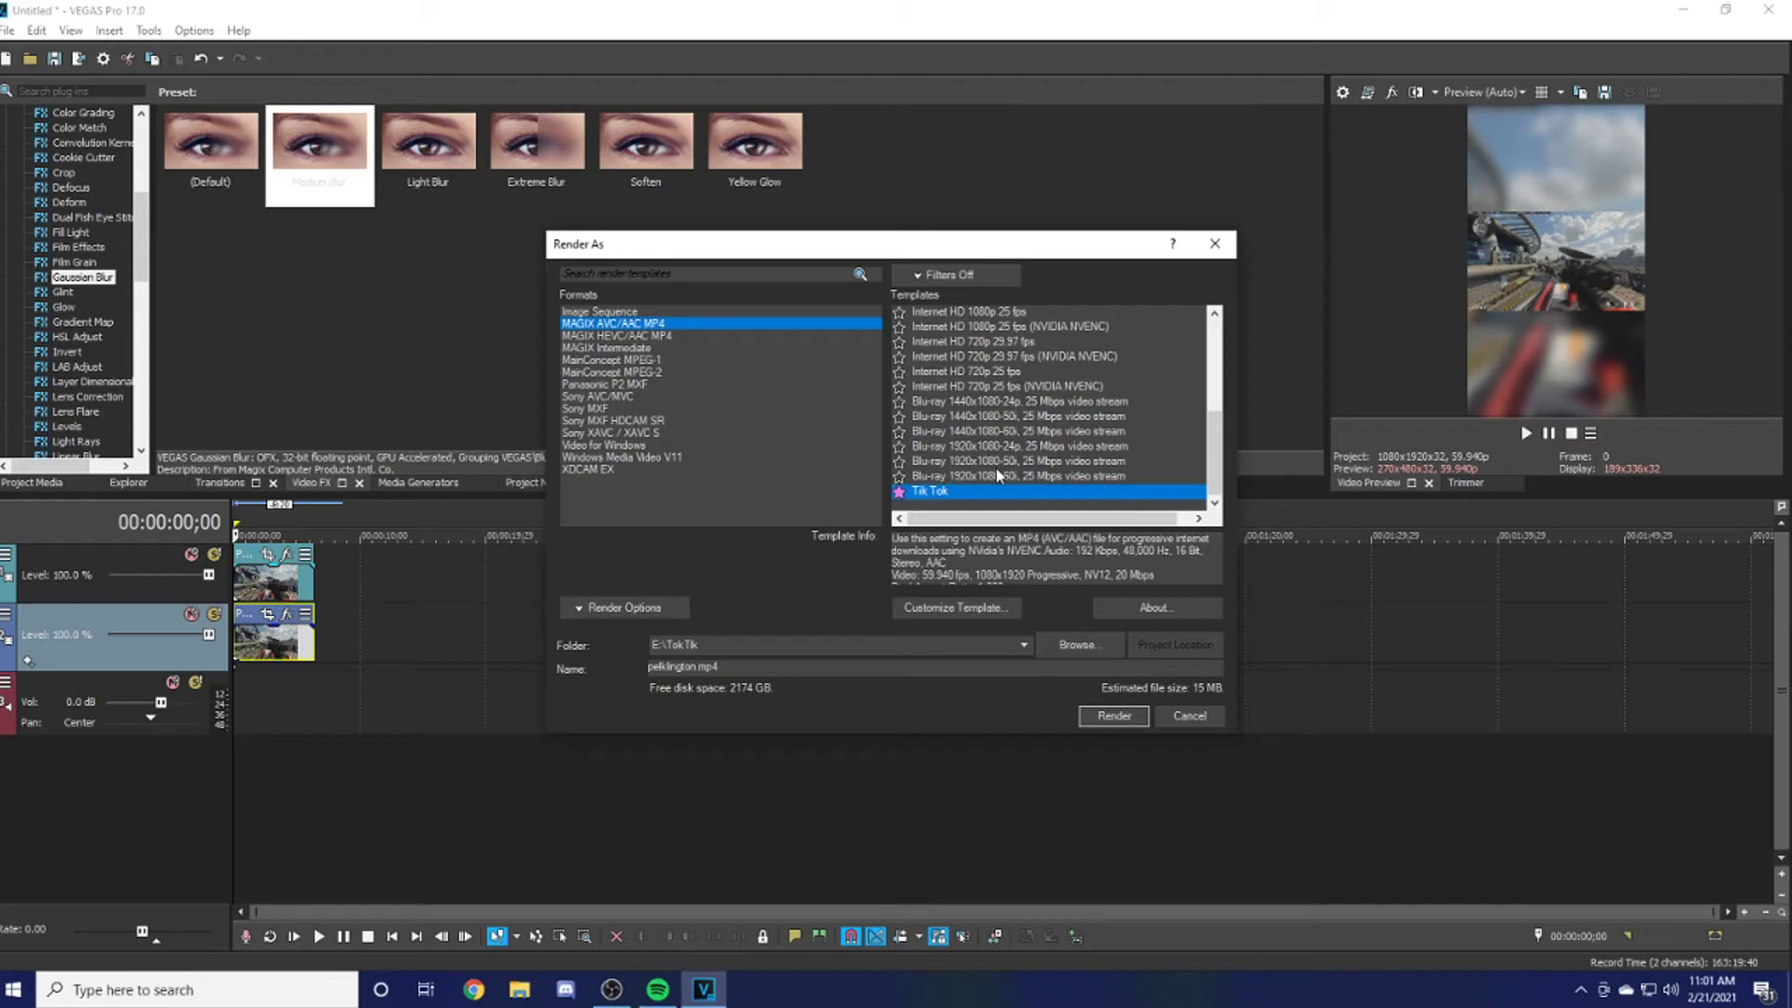
scroll(995, 469, "up", 2)
left_click(952, 607)
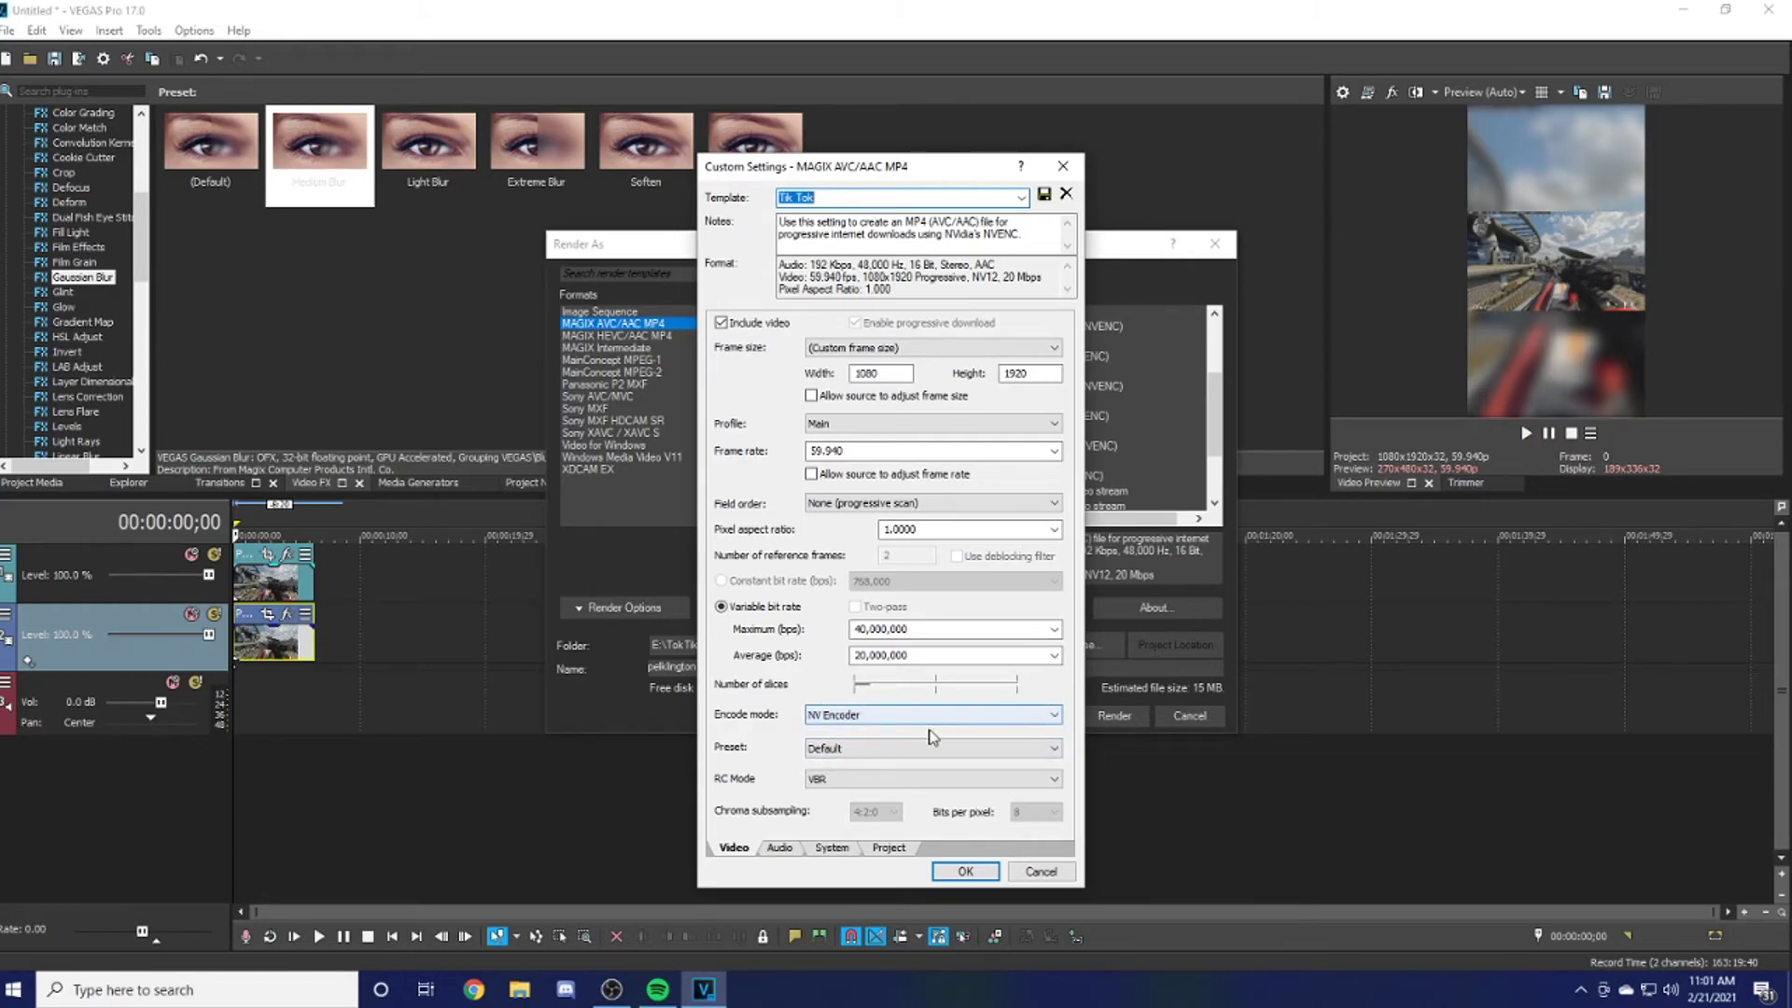
left_click(888, 848)
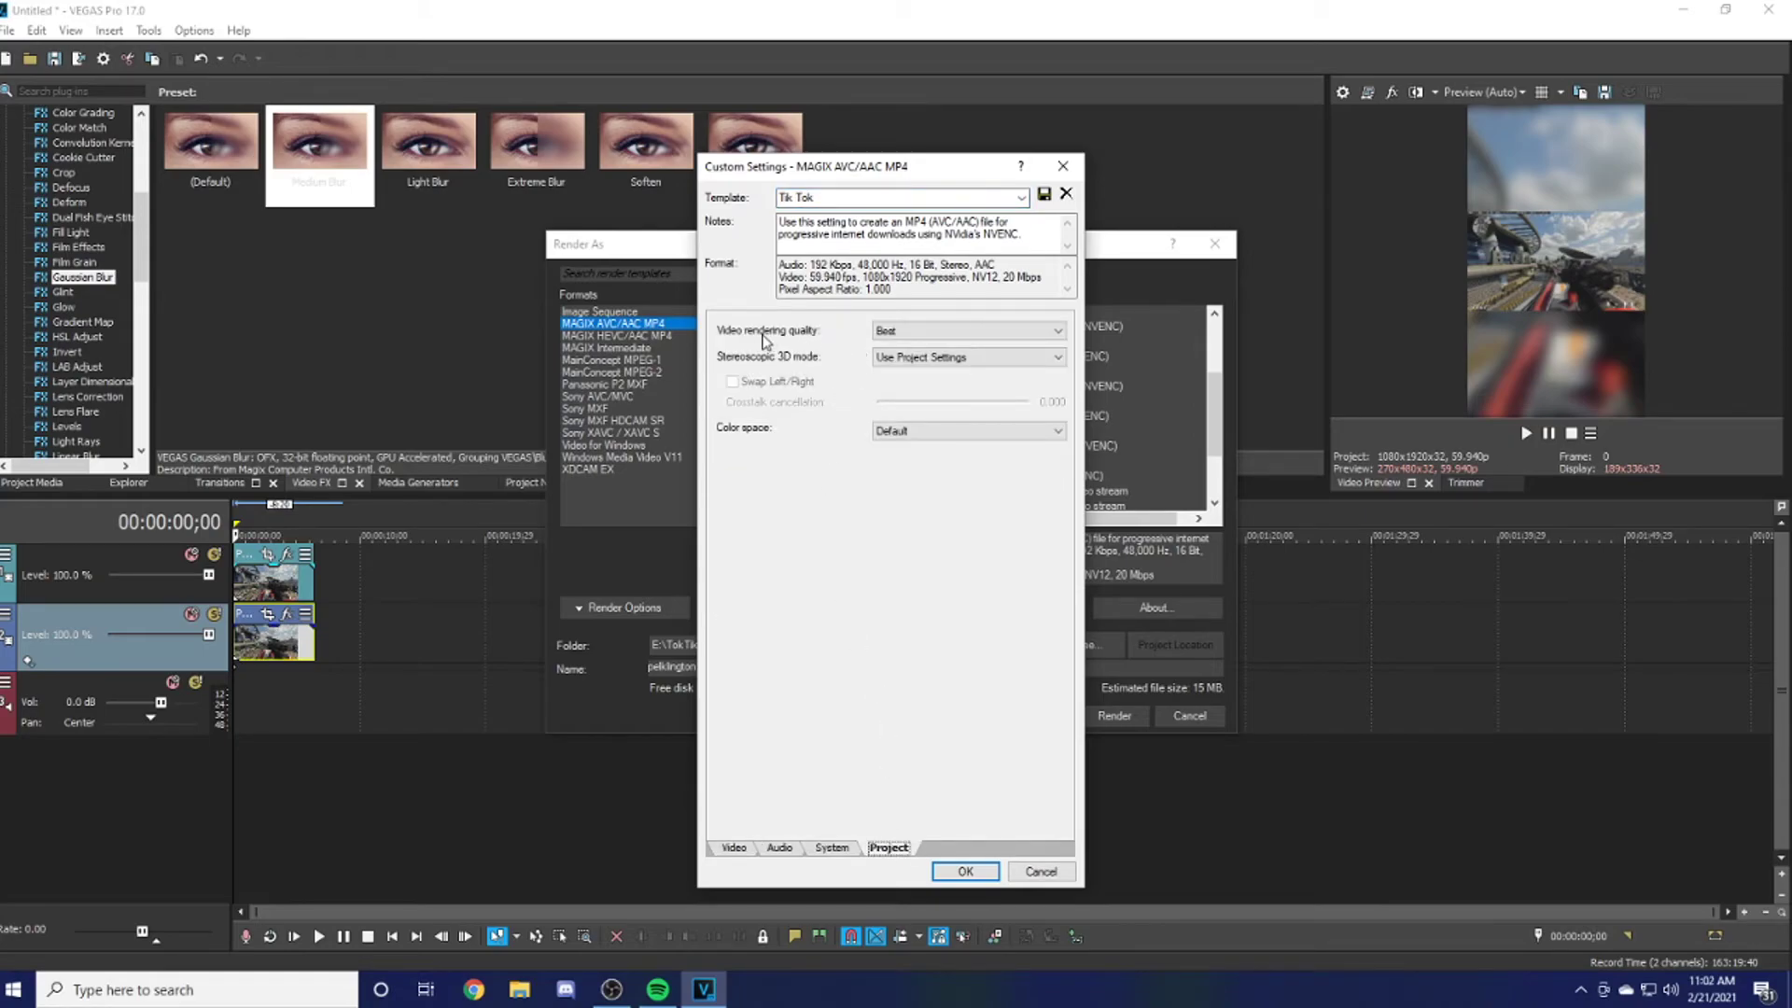
left_click(934, 334)
left_click(845, 347)
left_click(737, 847)
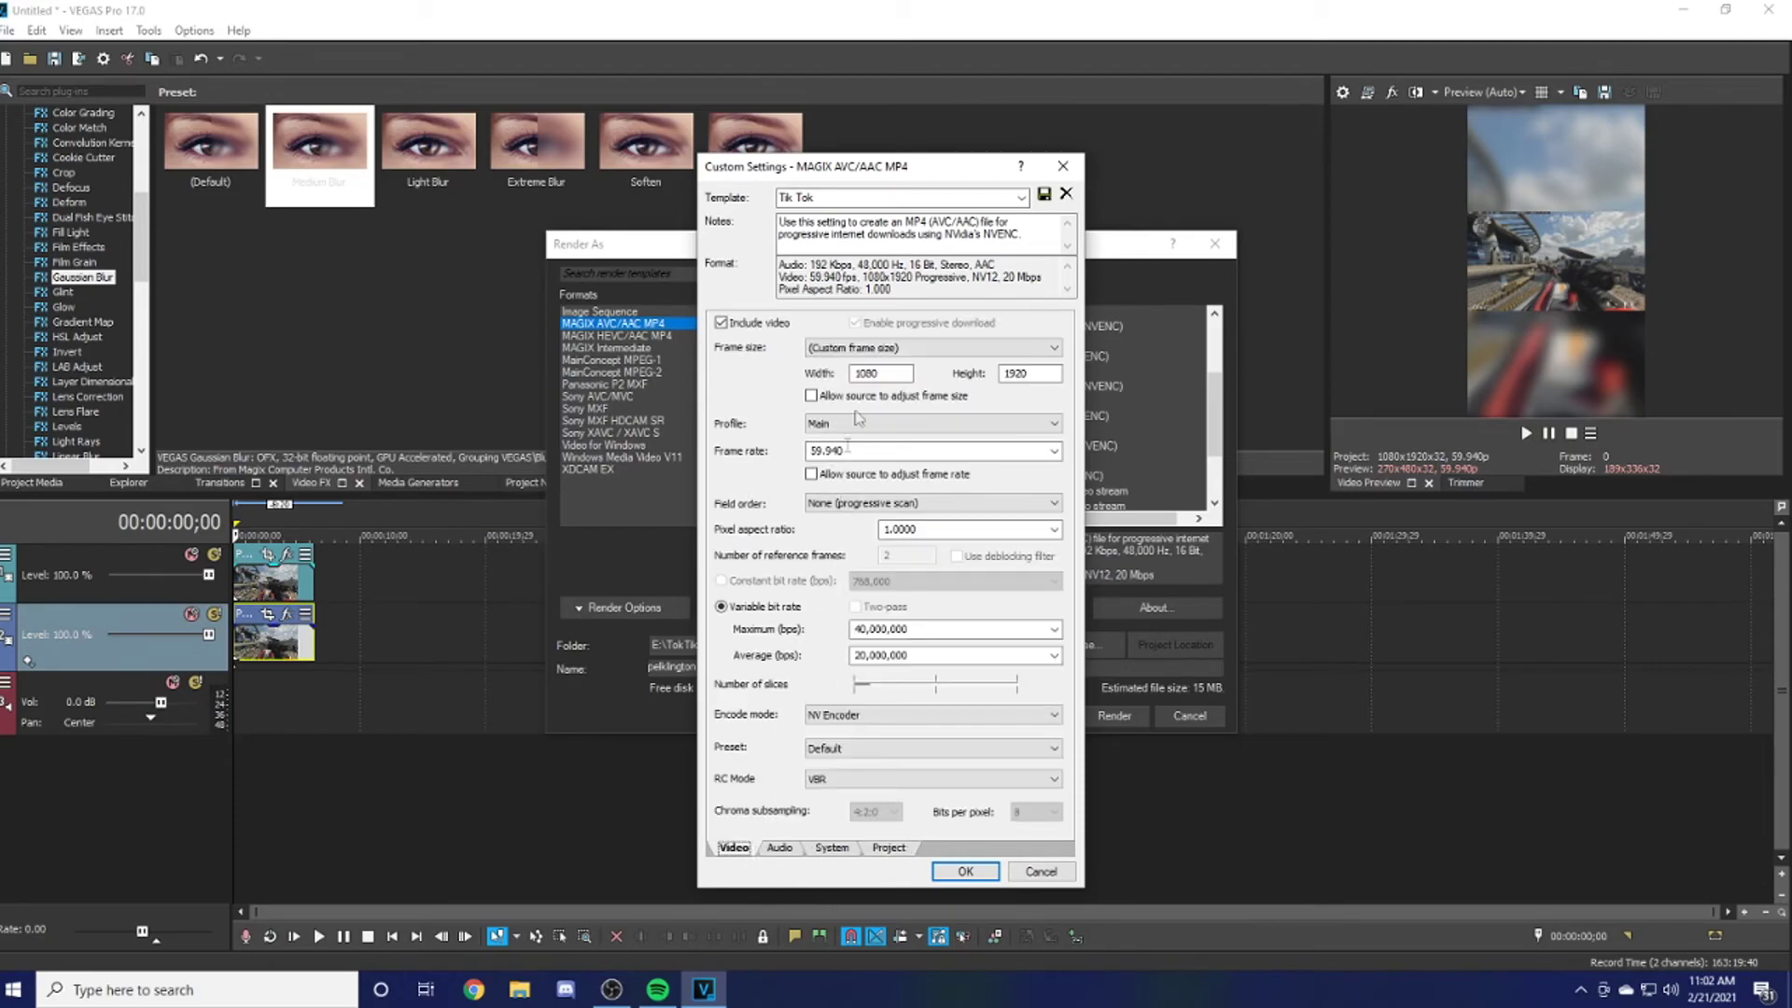
left_click(780, 848)
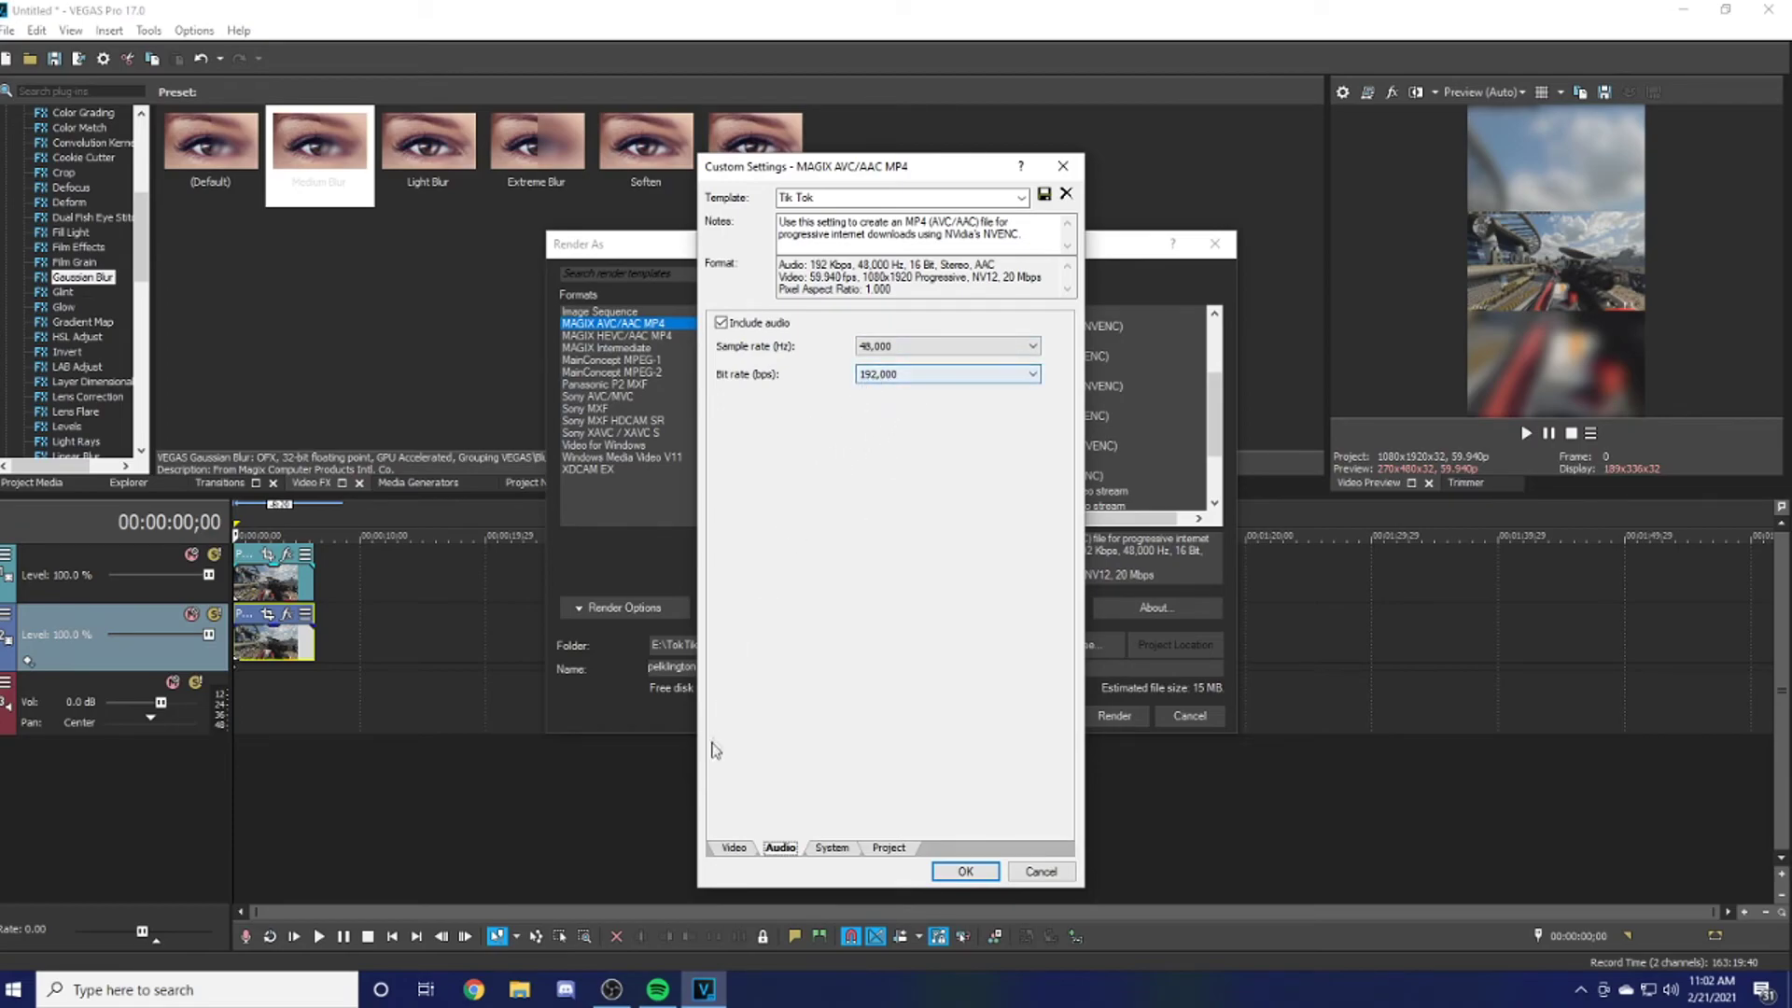
left_click(734, 847)
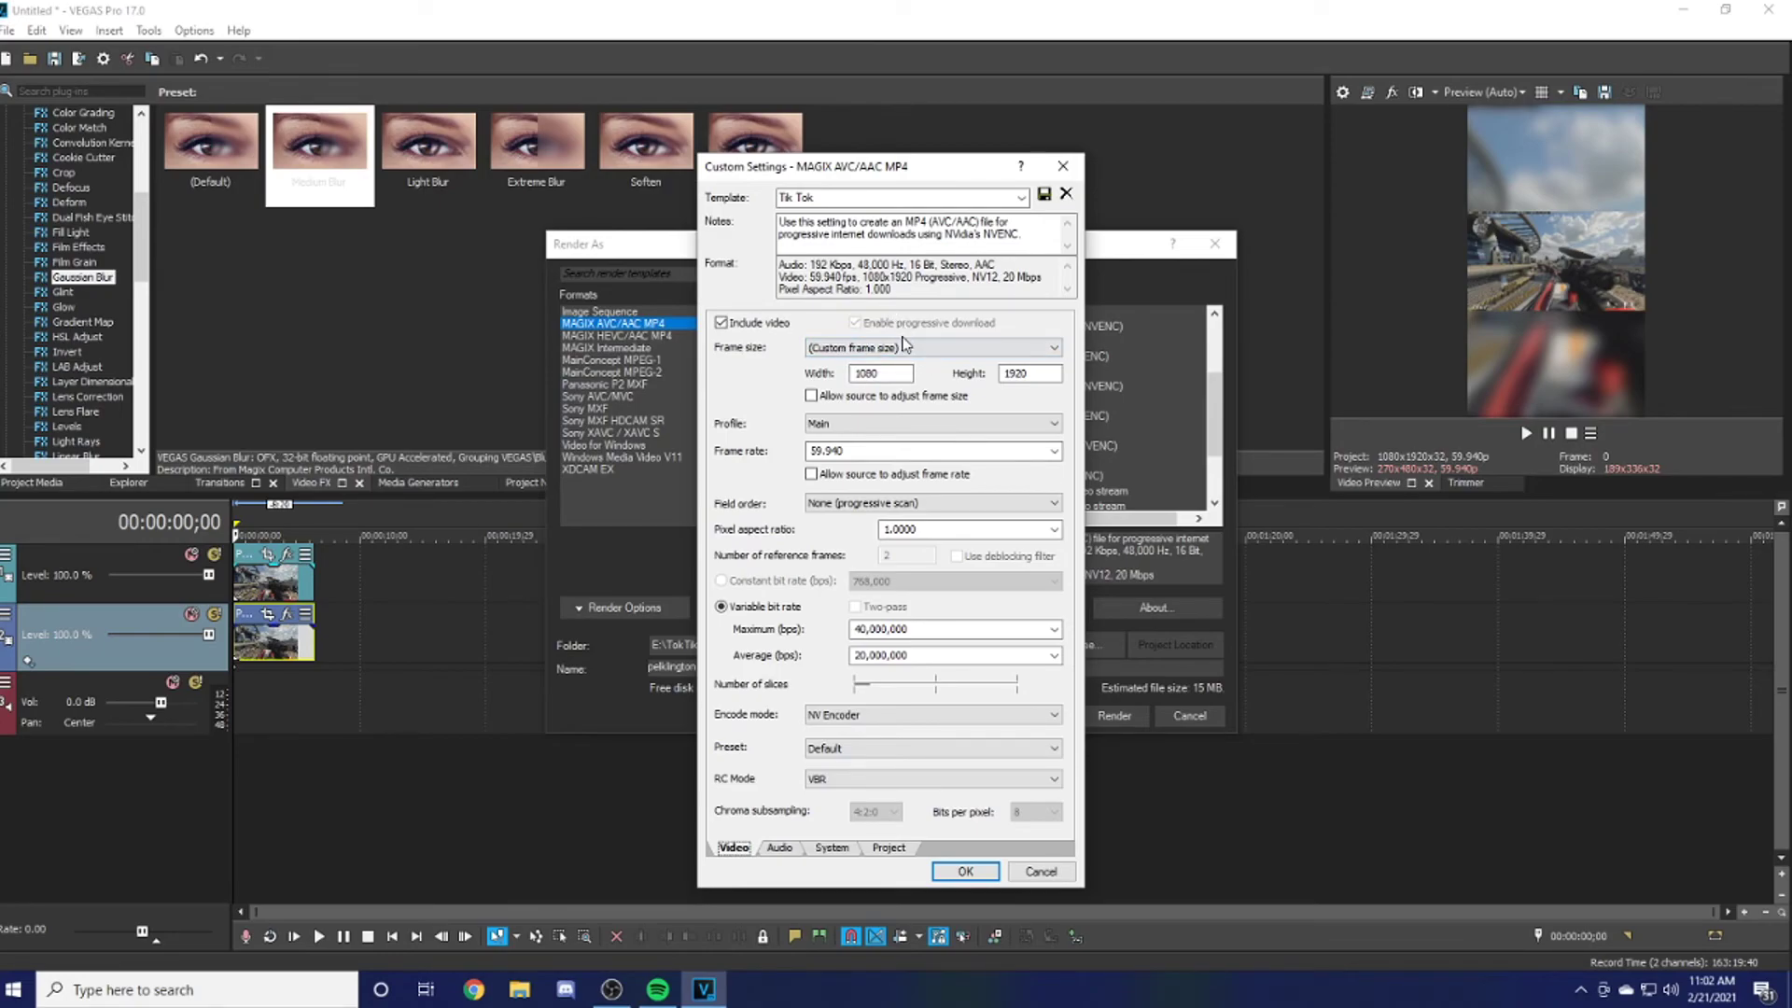
left_click(903, 347)
left_click(896, 360)
left_click(863, 349)
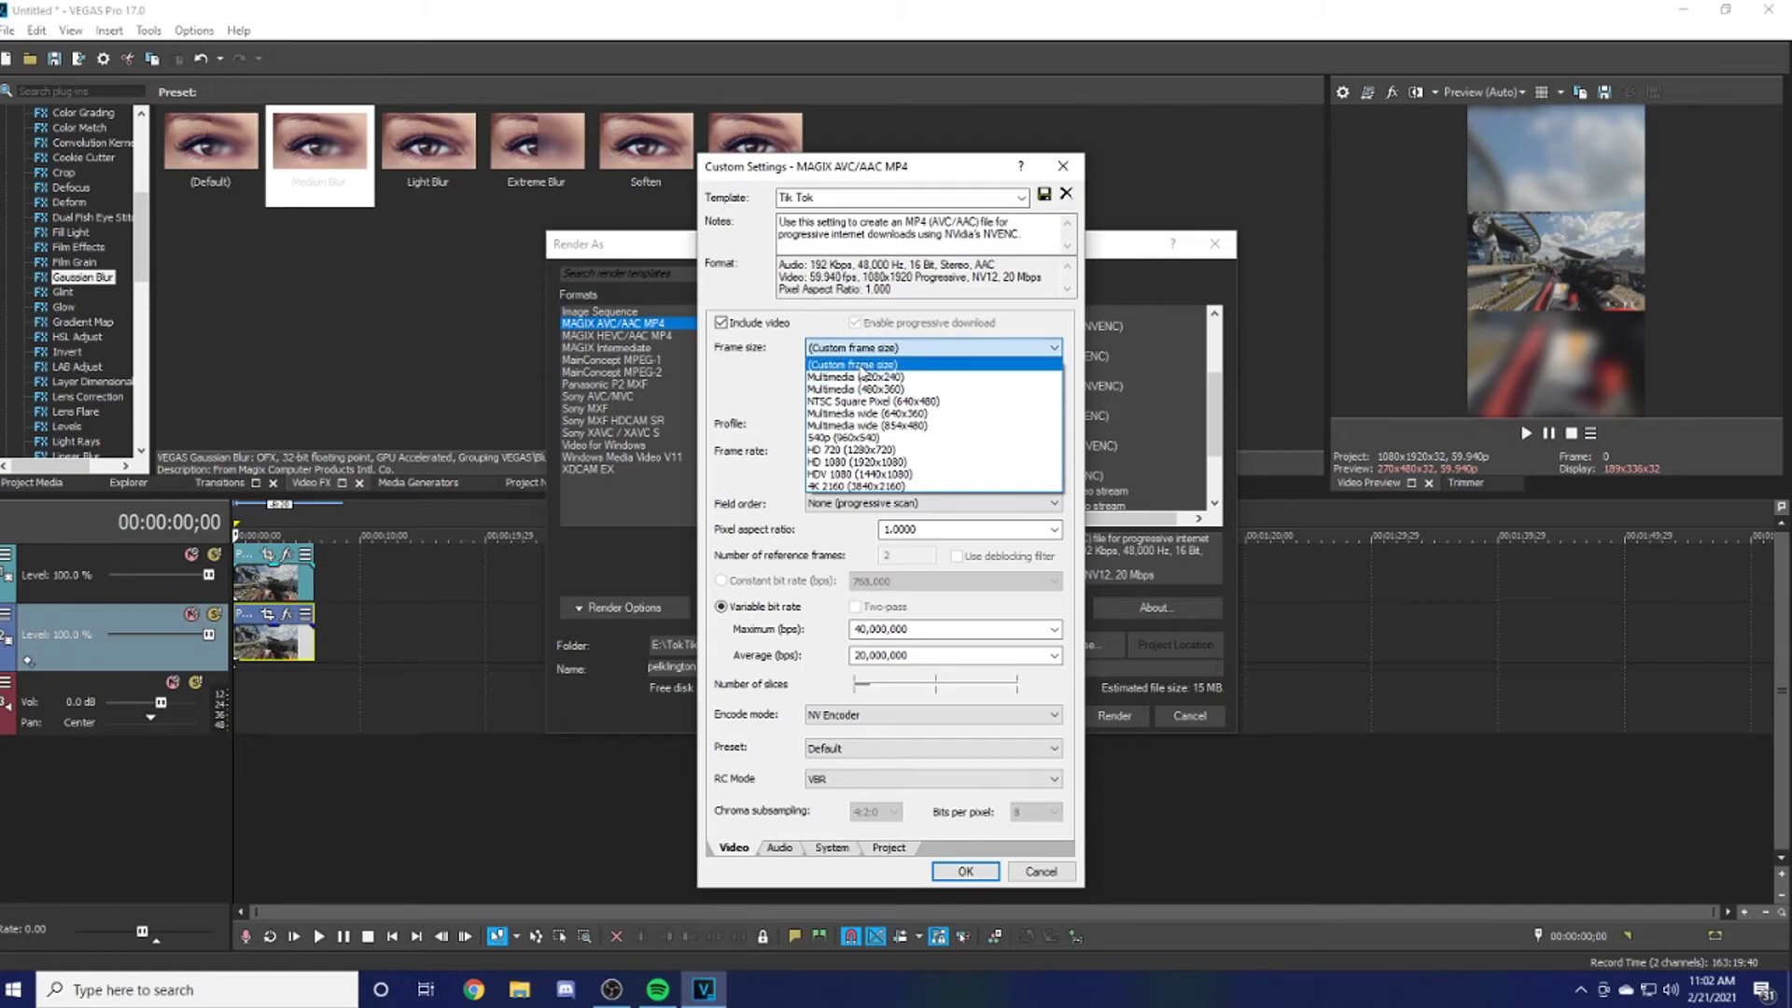
left_click(863, 365)
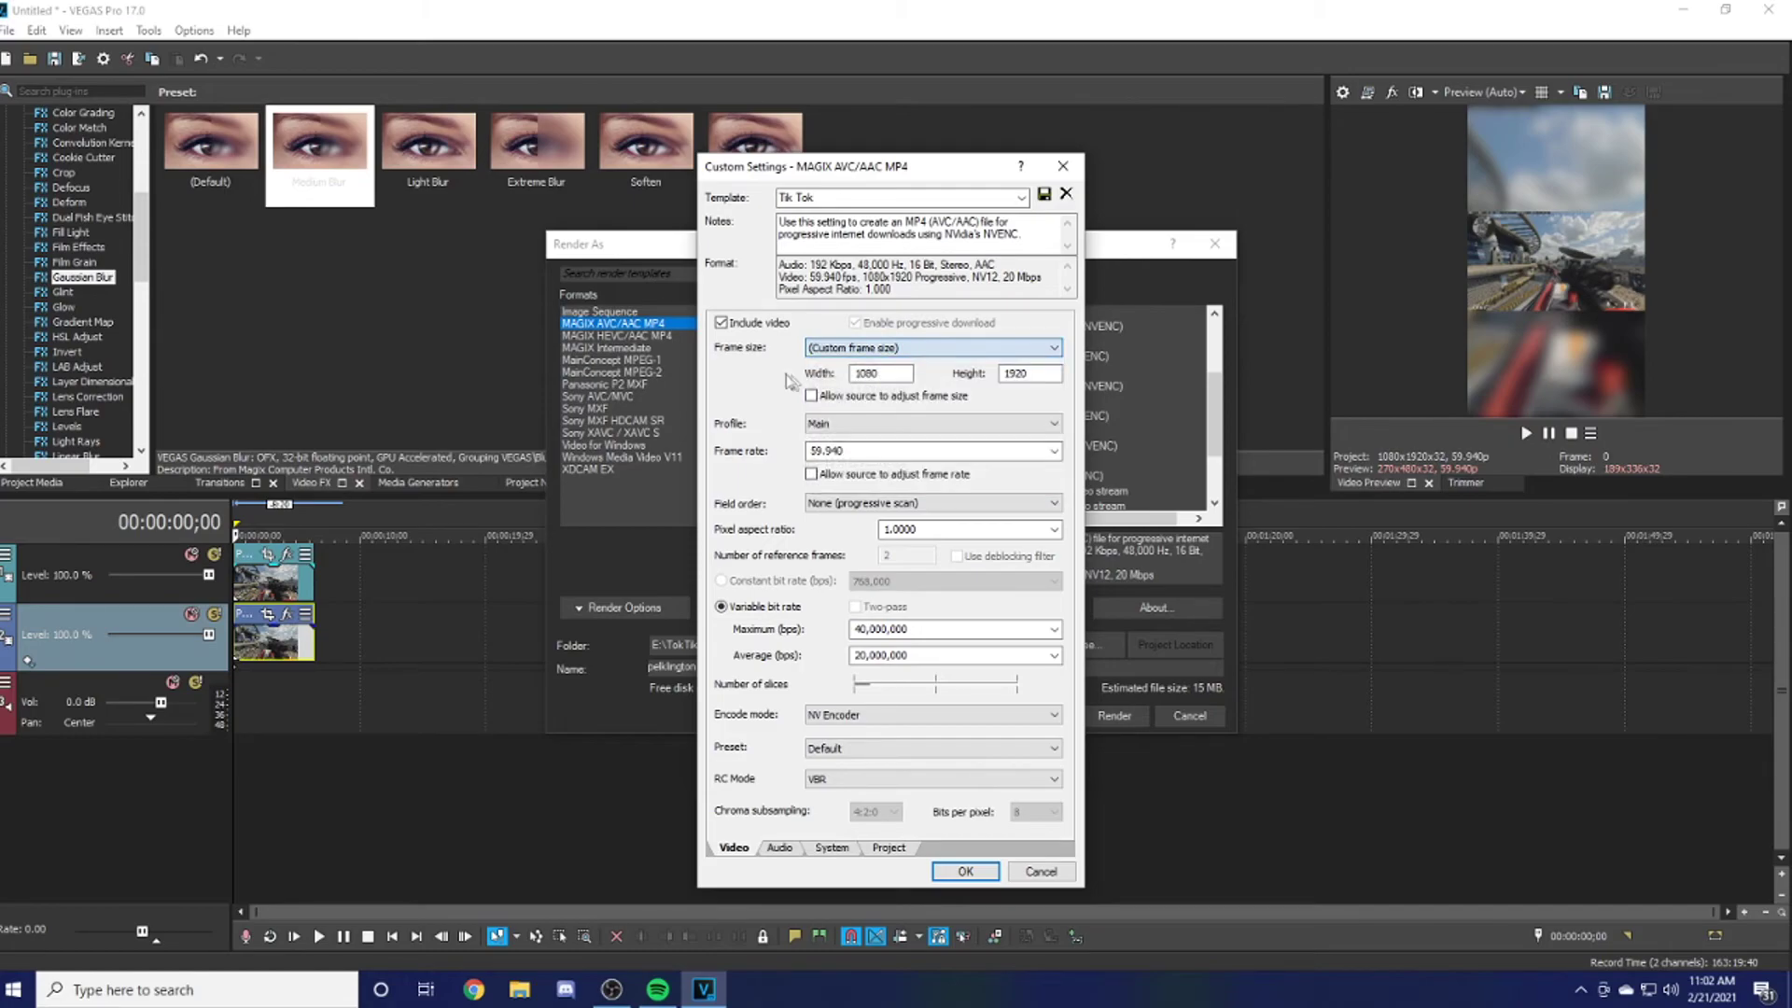
left_click(1021, 196)
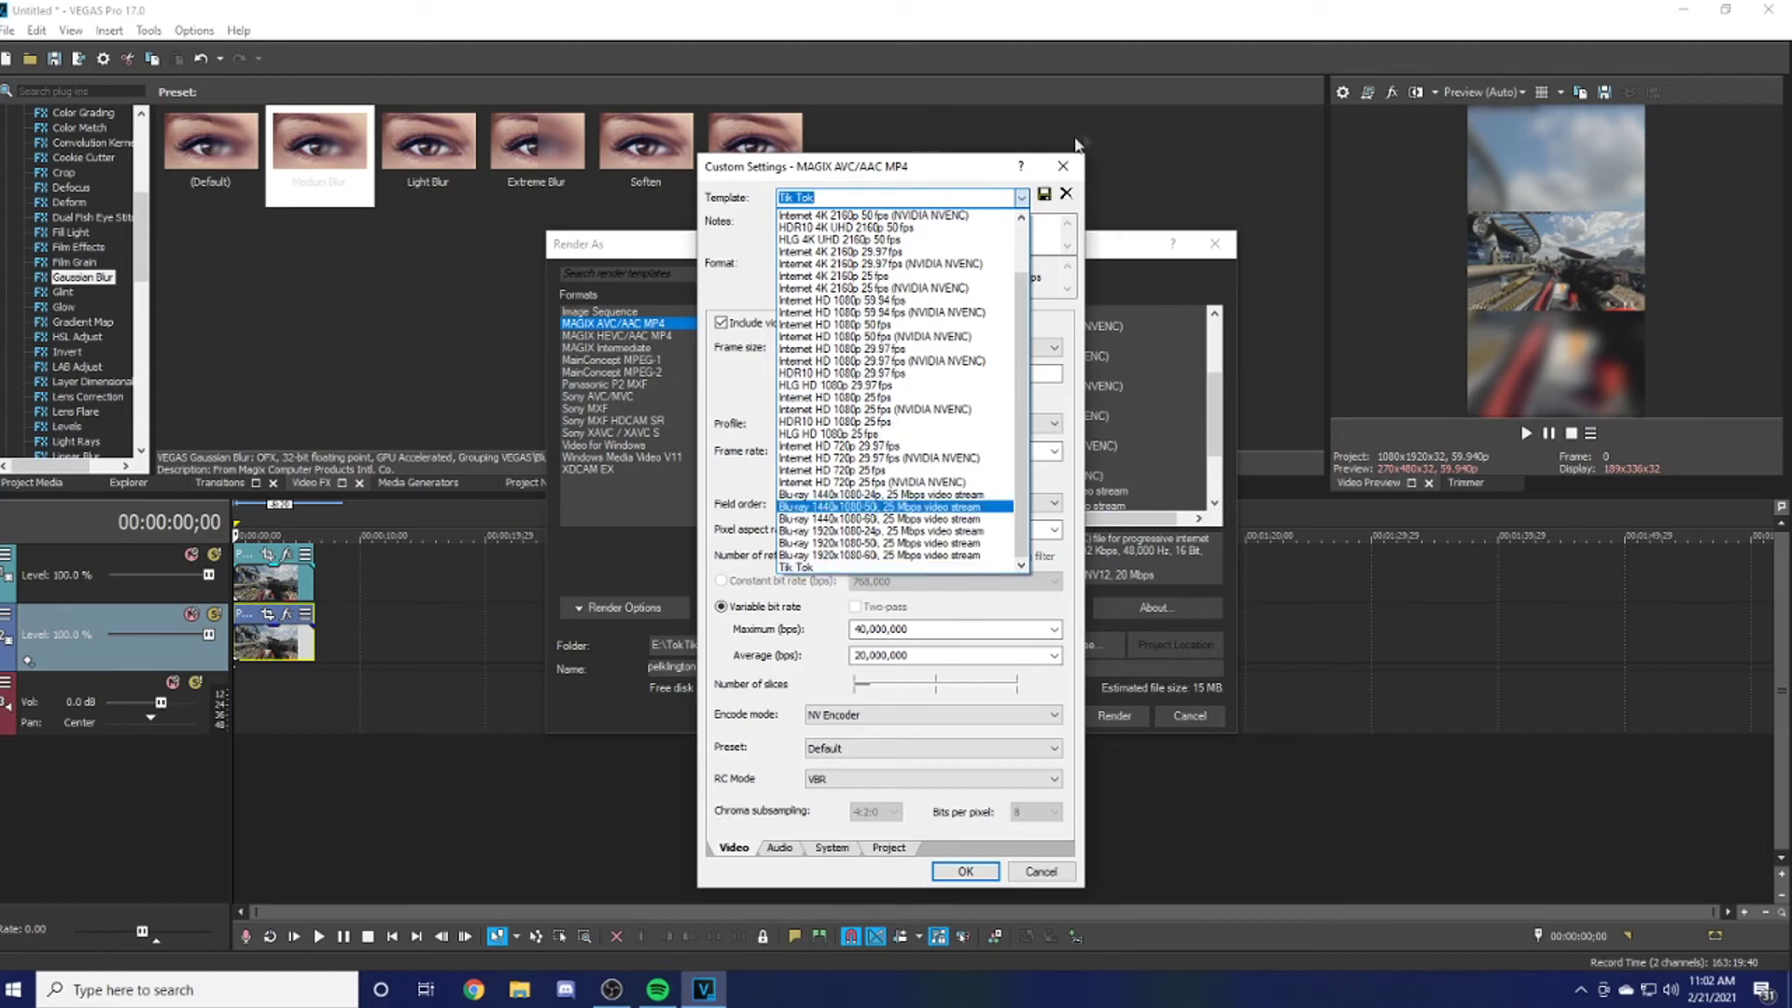
left_click(1021, 197)
left_click(965, 871)
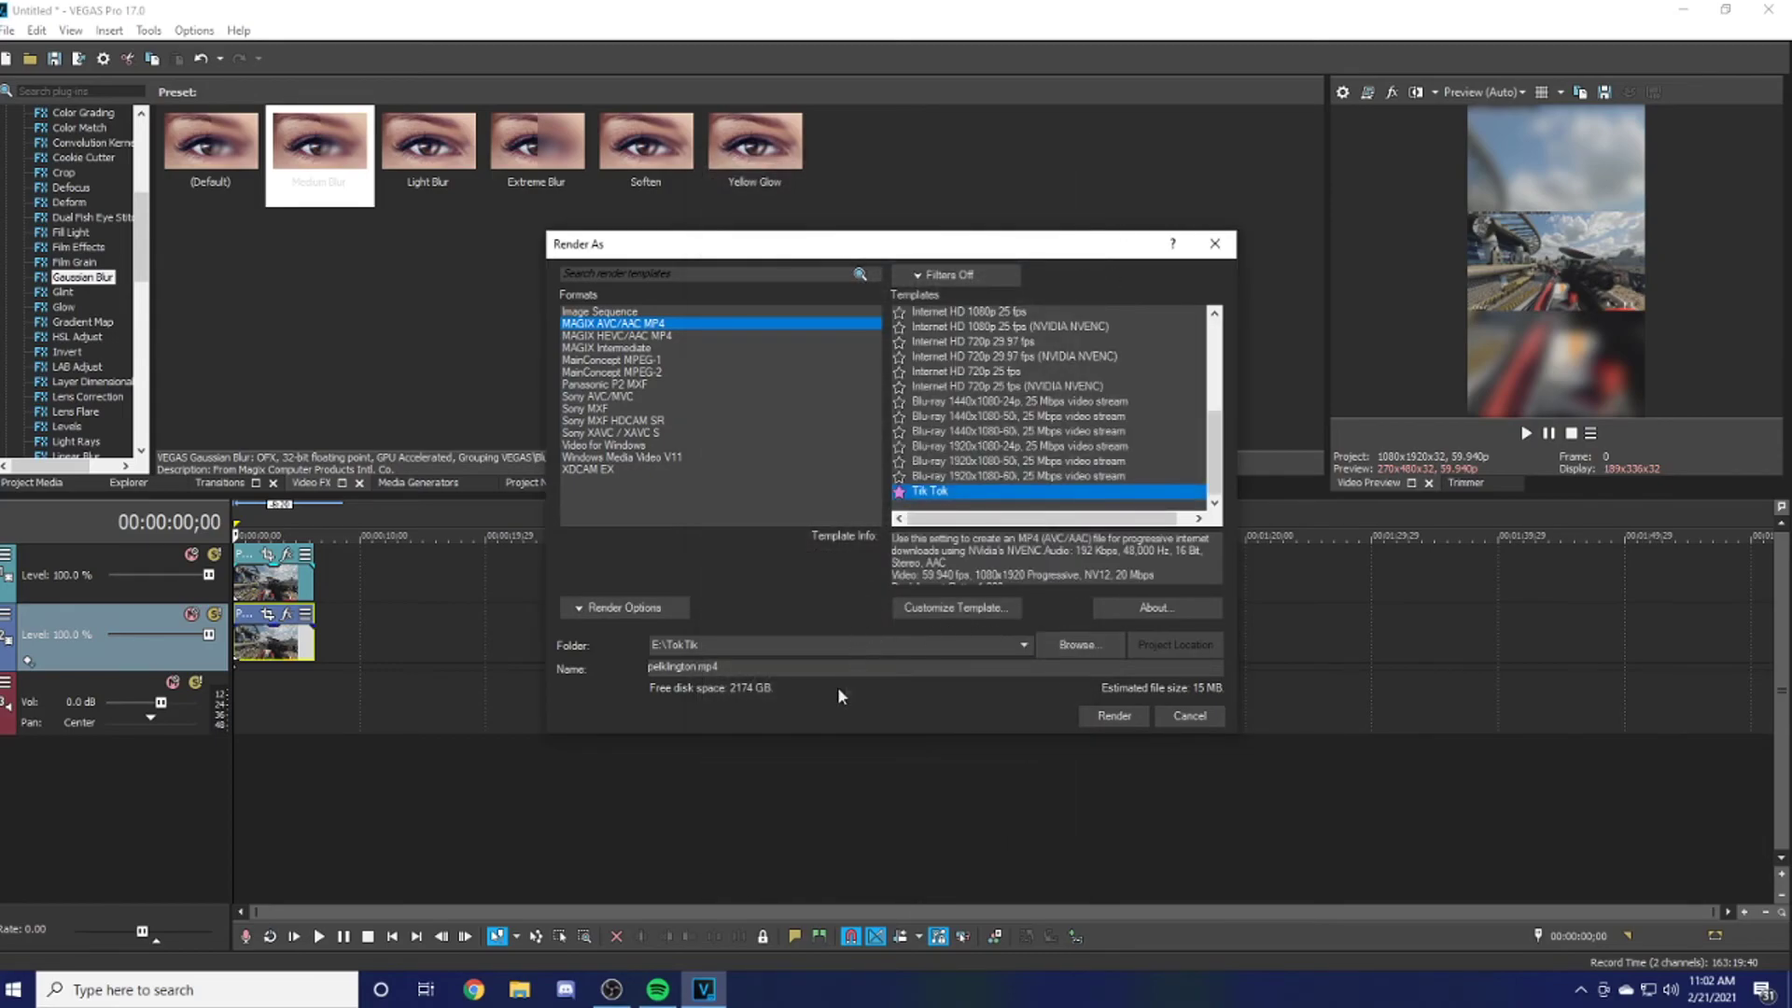
- Show favourite formats only, keep the Tik Tok template, and render to pelkington.mp4
left_click(907, 492)
left_click(940, 283)
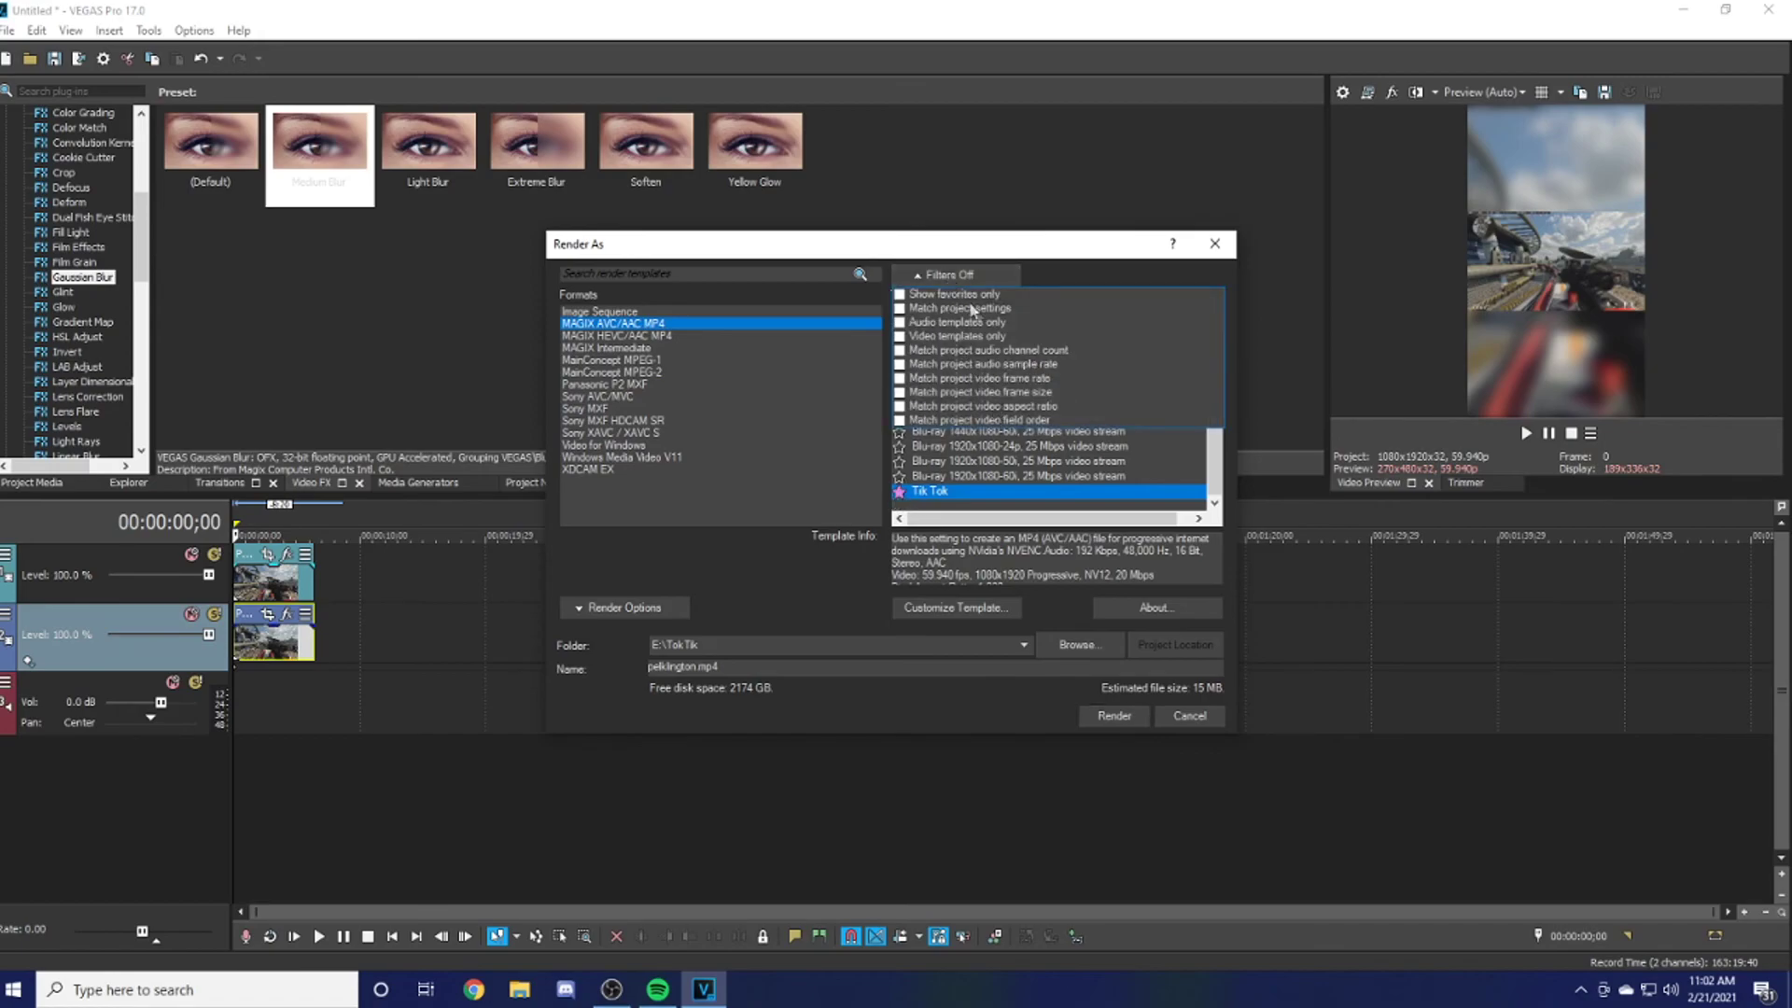
left_click(957, 295)
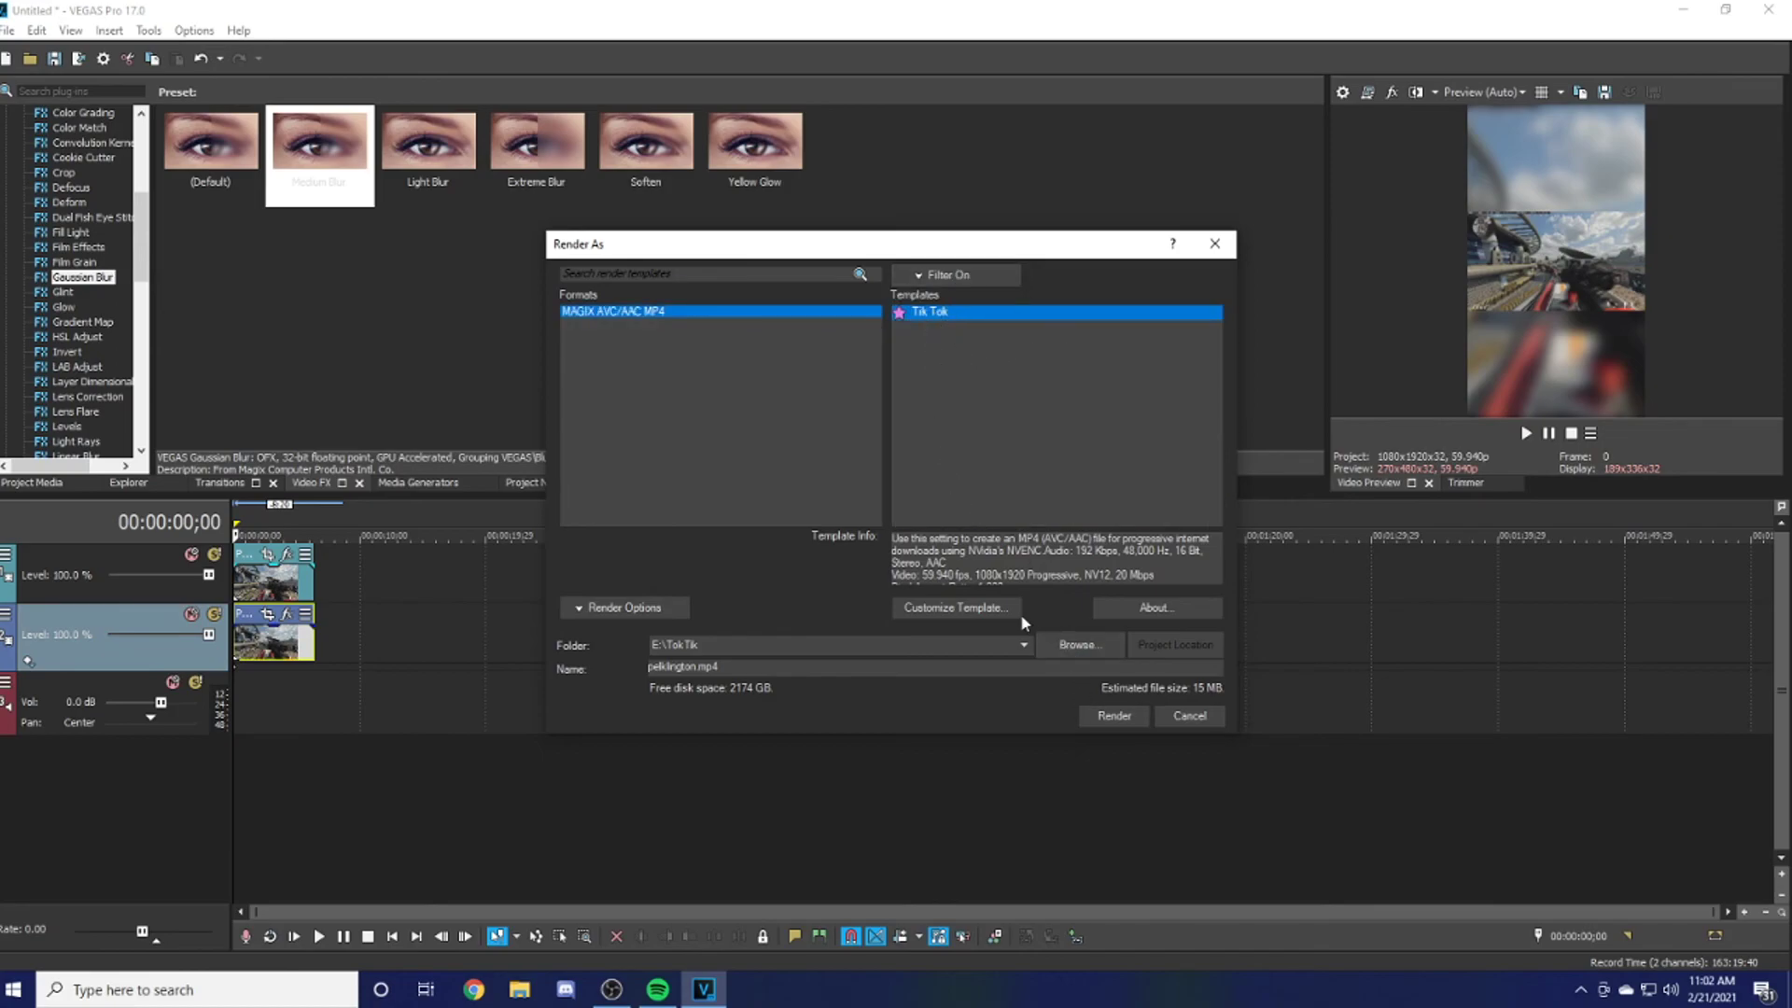
left_click(1113, 719)
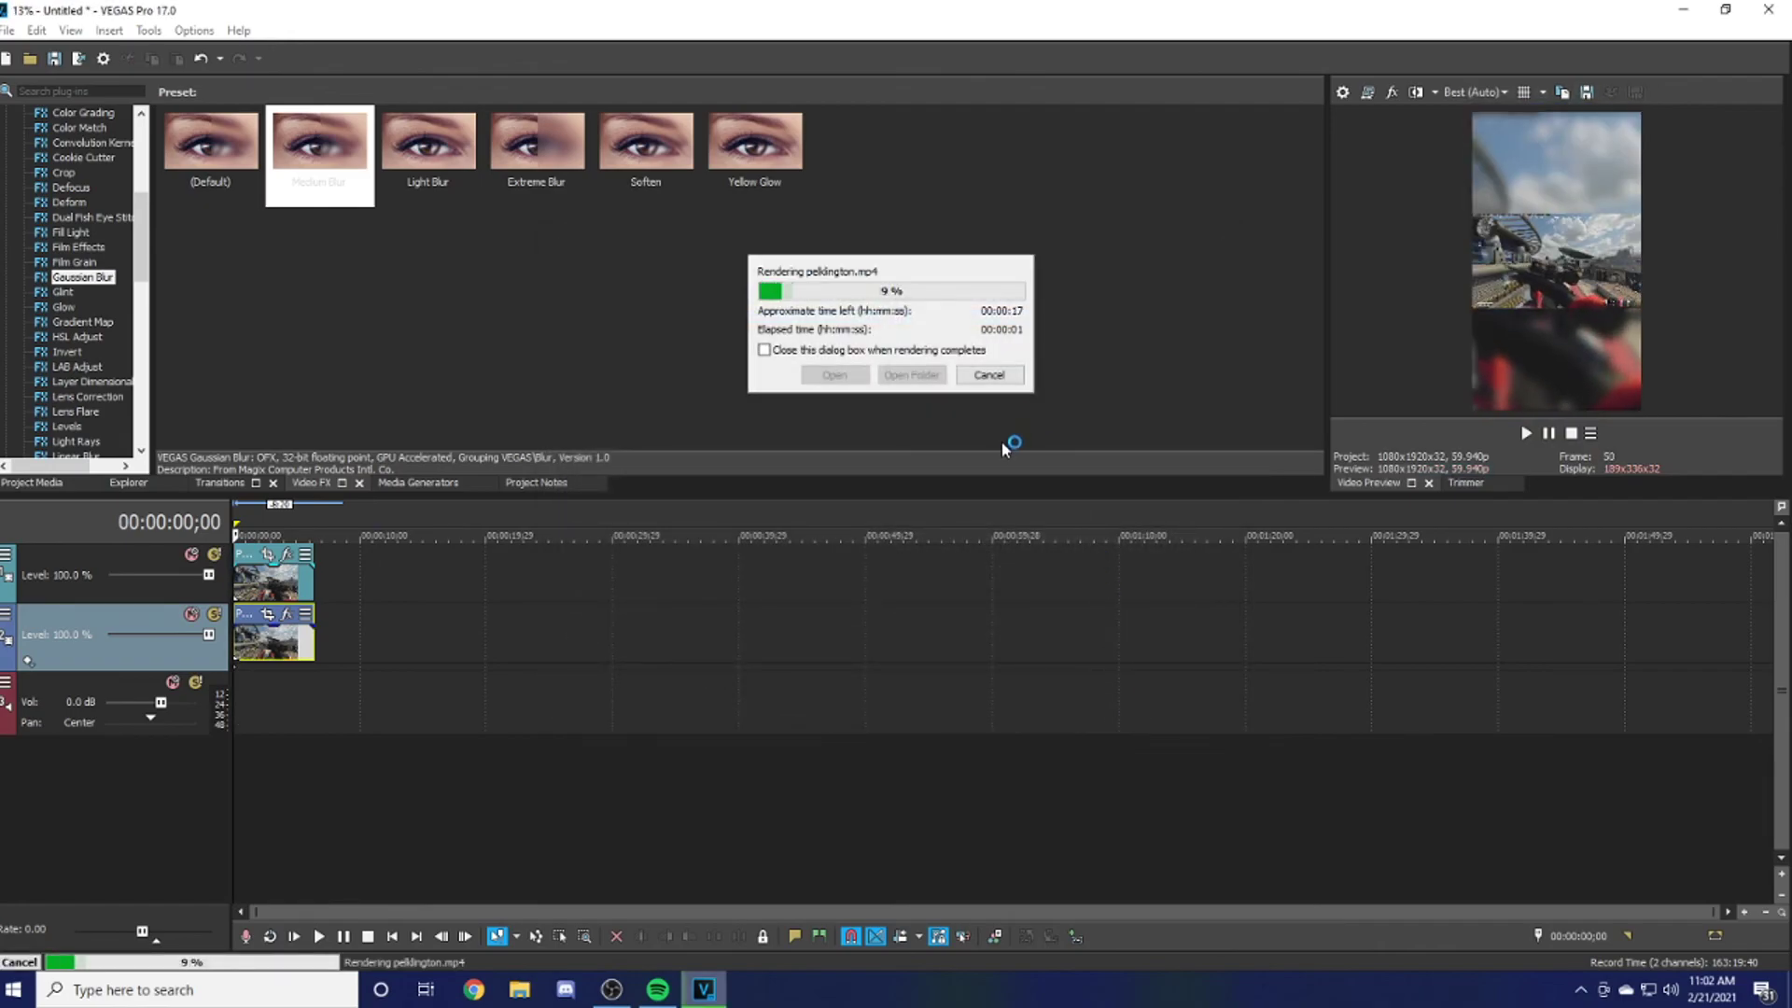